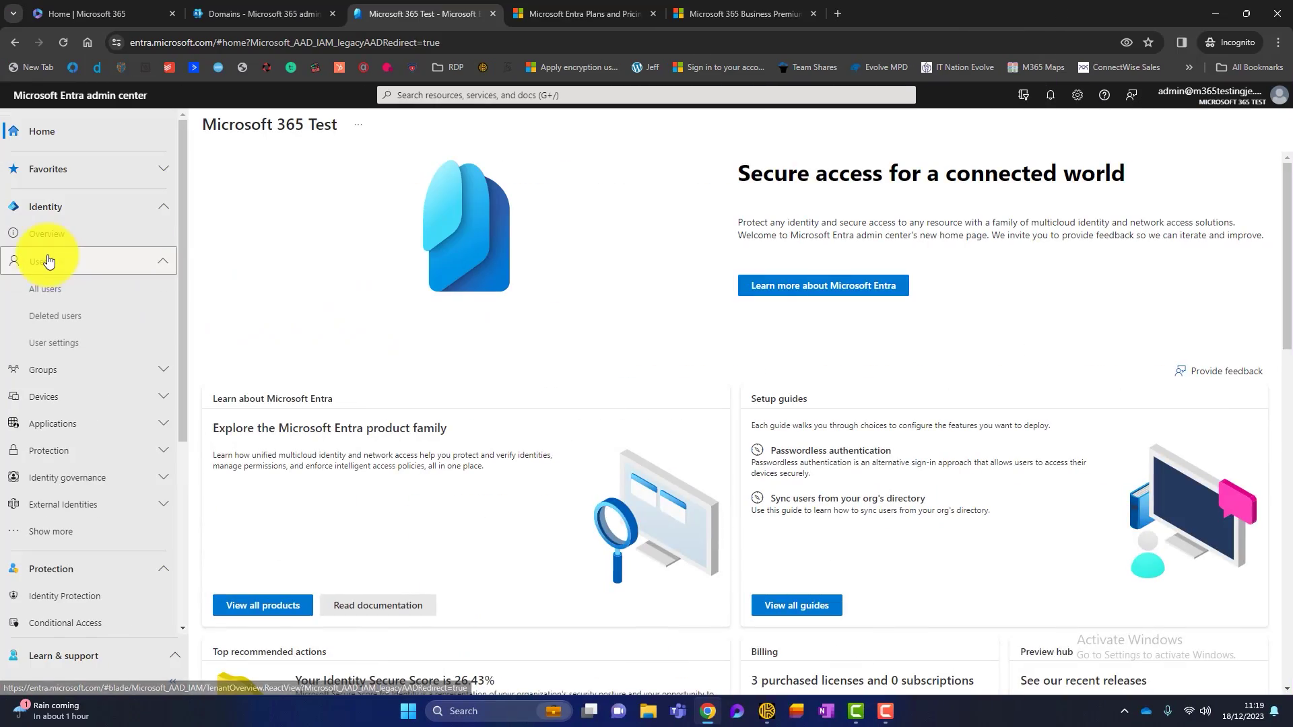
Step: Open the All users list from the Users section of Microsoft Entra admin center
click(42, 287)
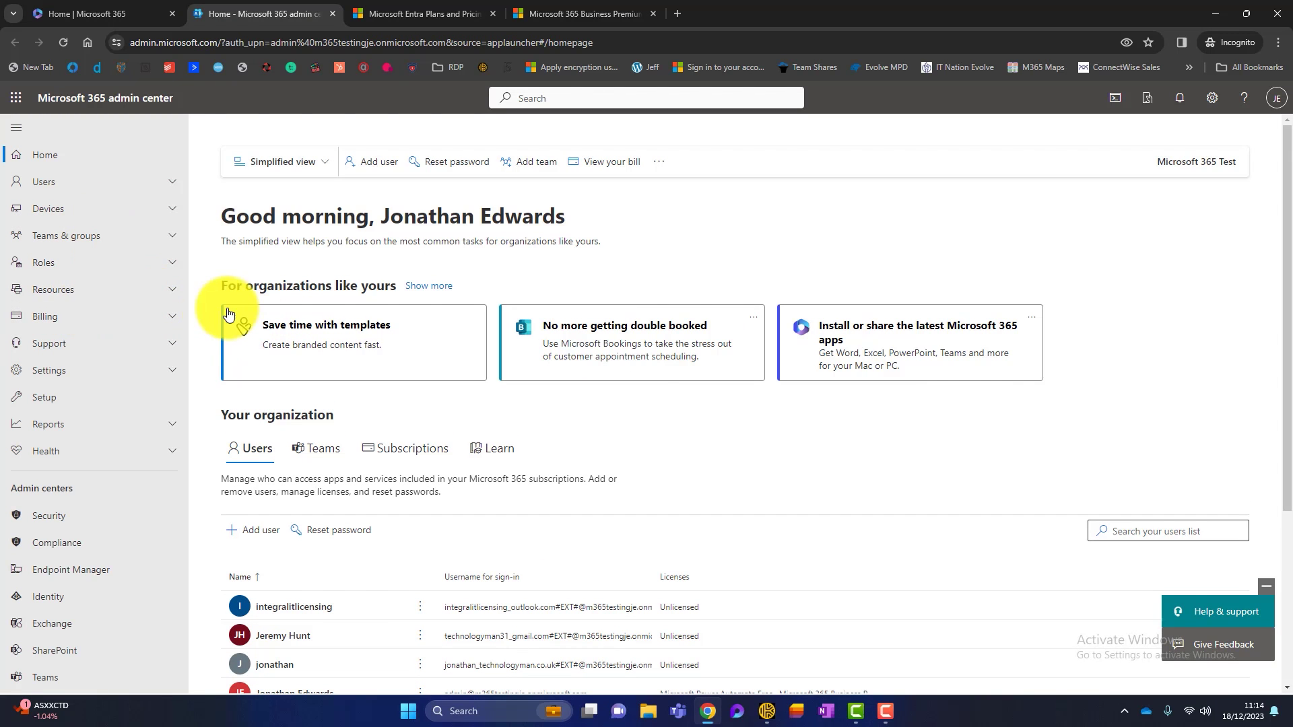
Step: Launch Identity from the Admin centers list to open the Entra admin center in a new tab
scroll(196, 276, down, 1)
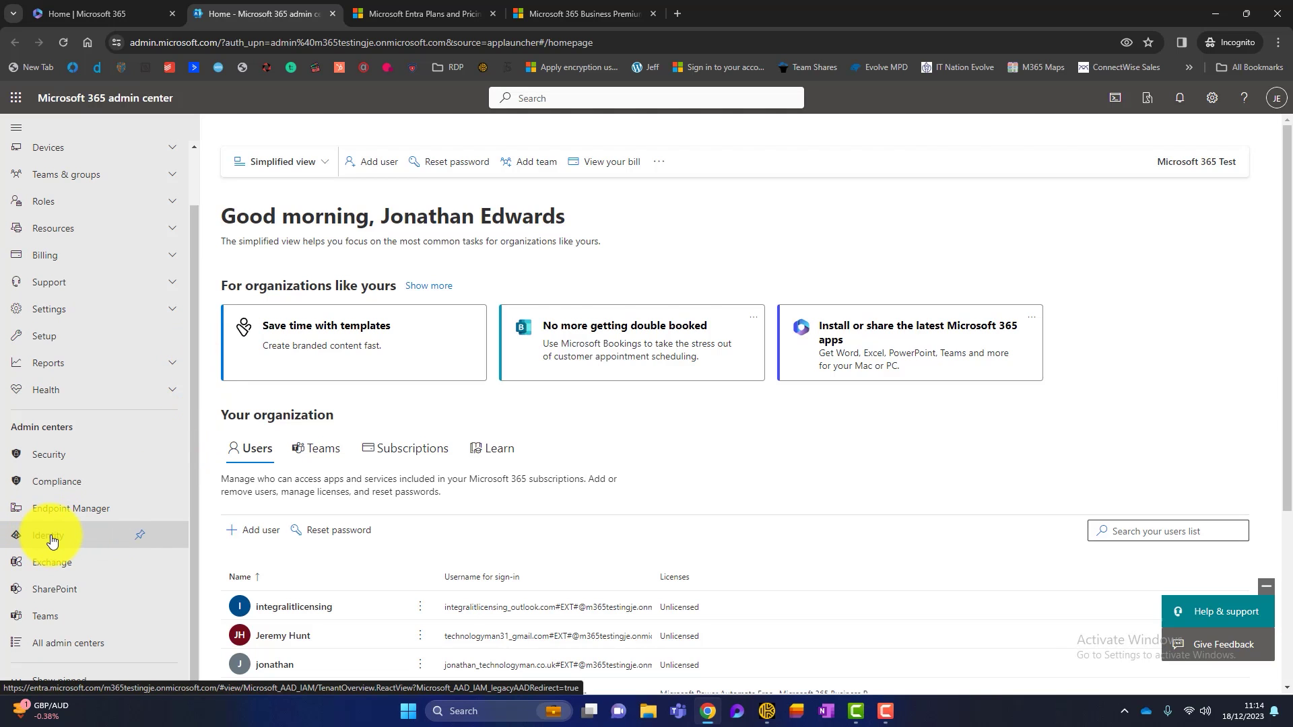
click(52, 540)
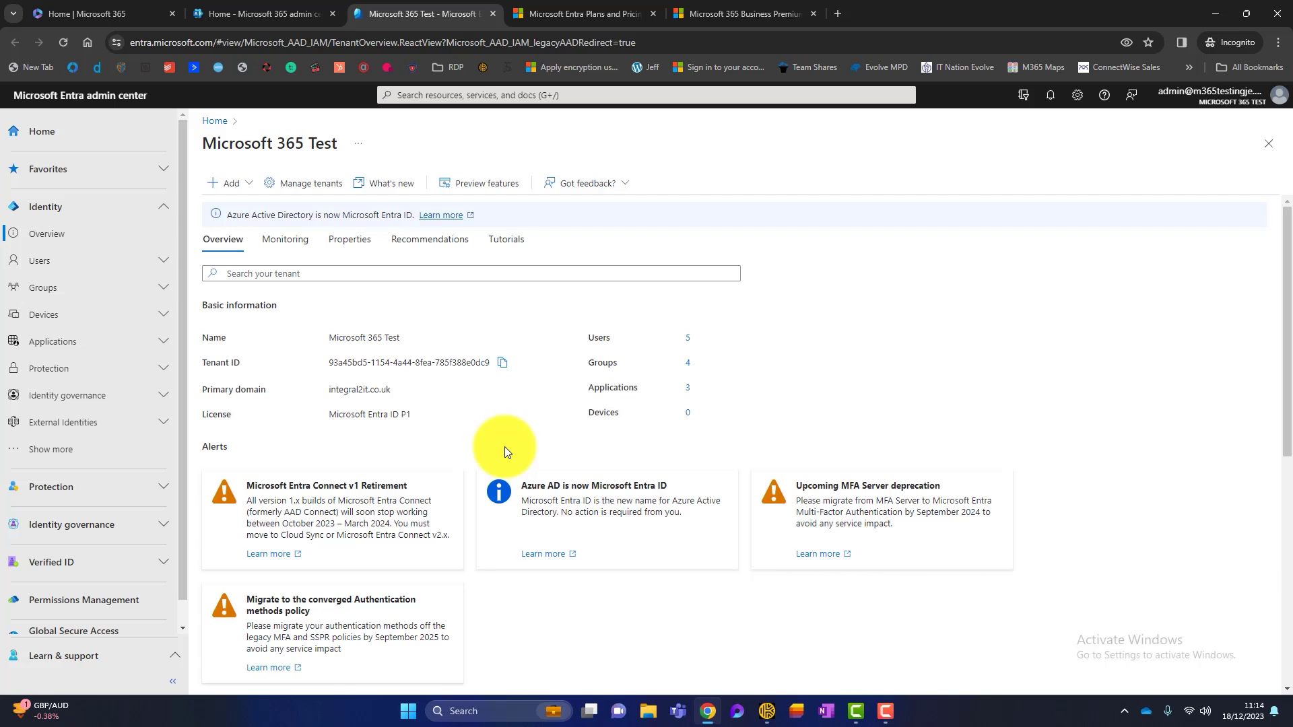
Step: Collapse the Identity navigation and highlight the Microsoft Entra ID P1 licence value on the overview
click(160, 216)
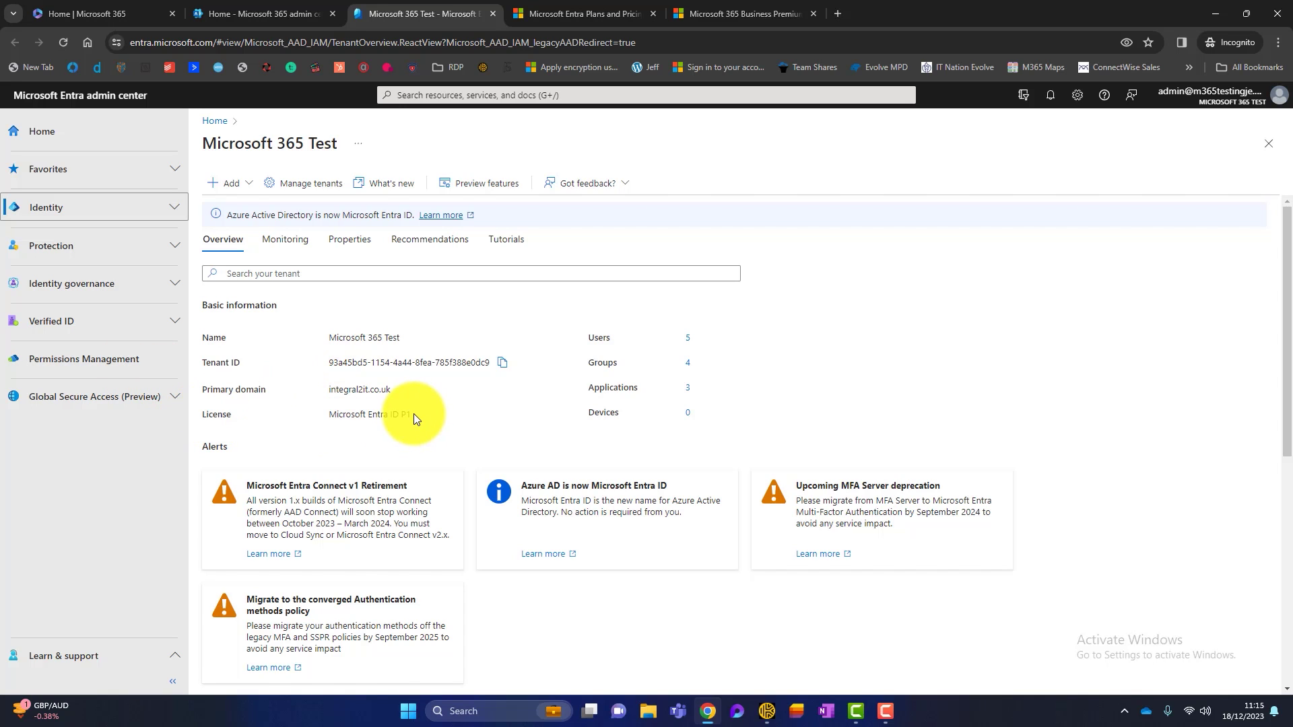
drag(412, 413, 326, 414)
click(438, 406)
Step: Compare the Entra ID plans on the pricing page, highlighting the P1 price of $6.00 user/month
click(574, 13)
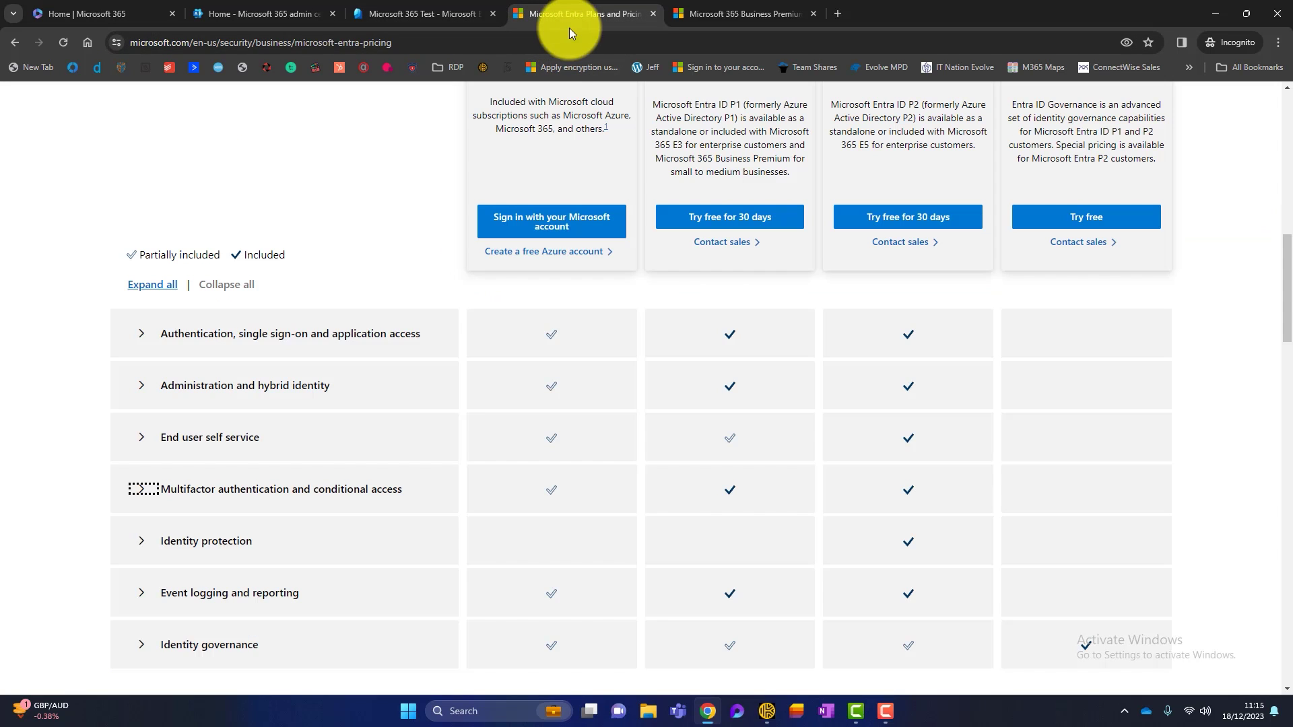
scroll(455, 290, up, 3)
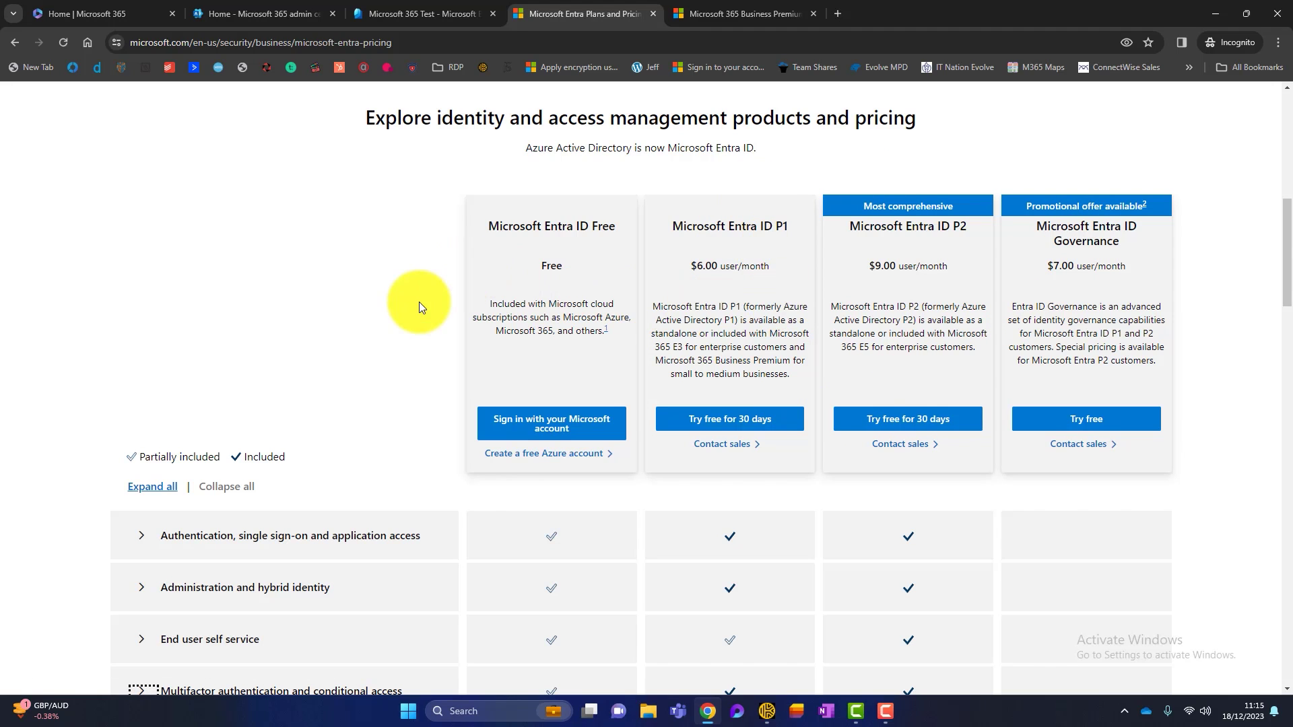
scroll(418, 304, down, 1)
scroll(418, 302, down, 2)
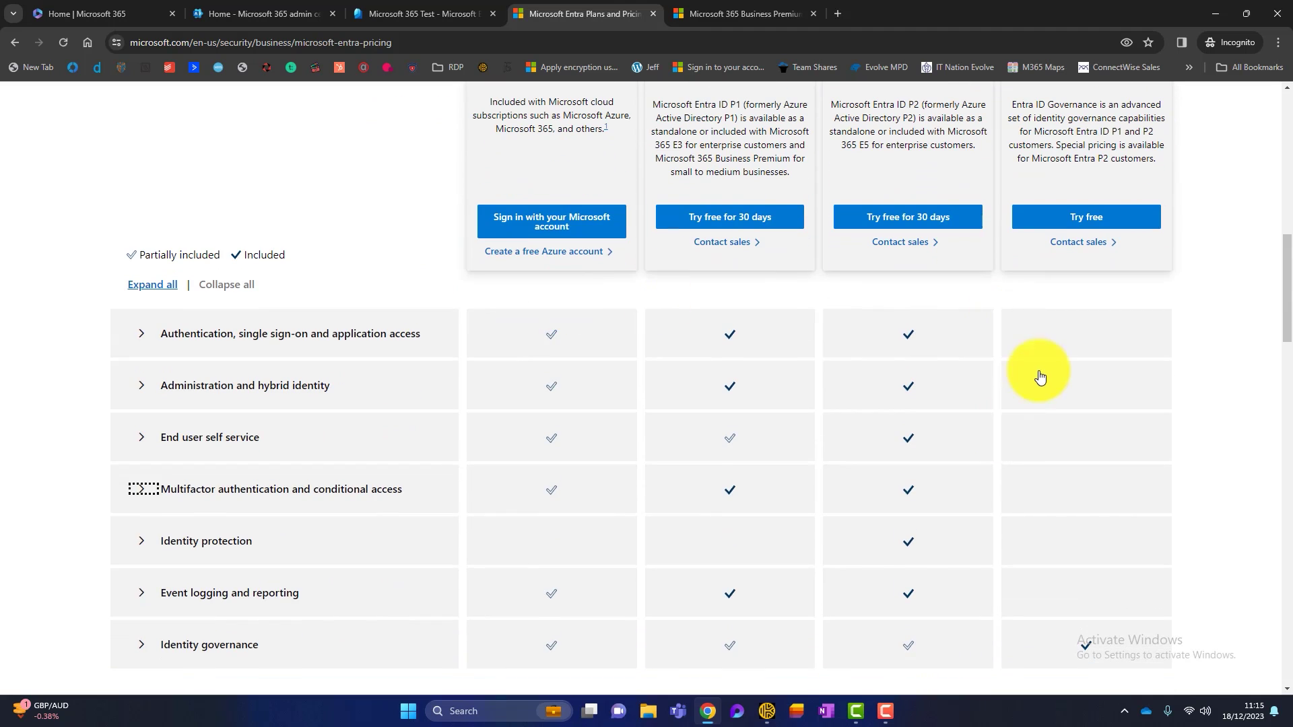
scroll(1039, 375, up, 1)
scroll(1038, 369, down, 2)
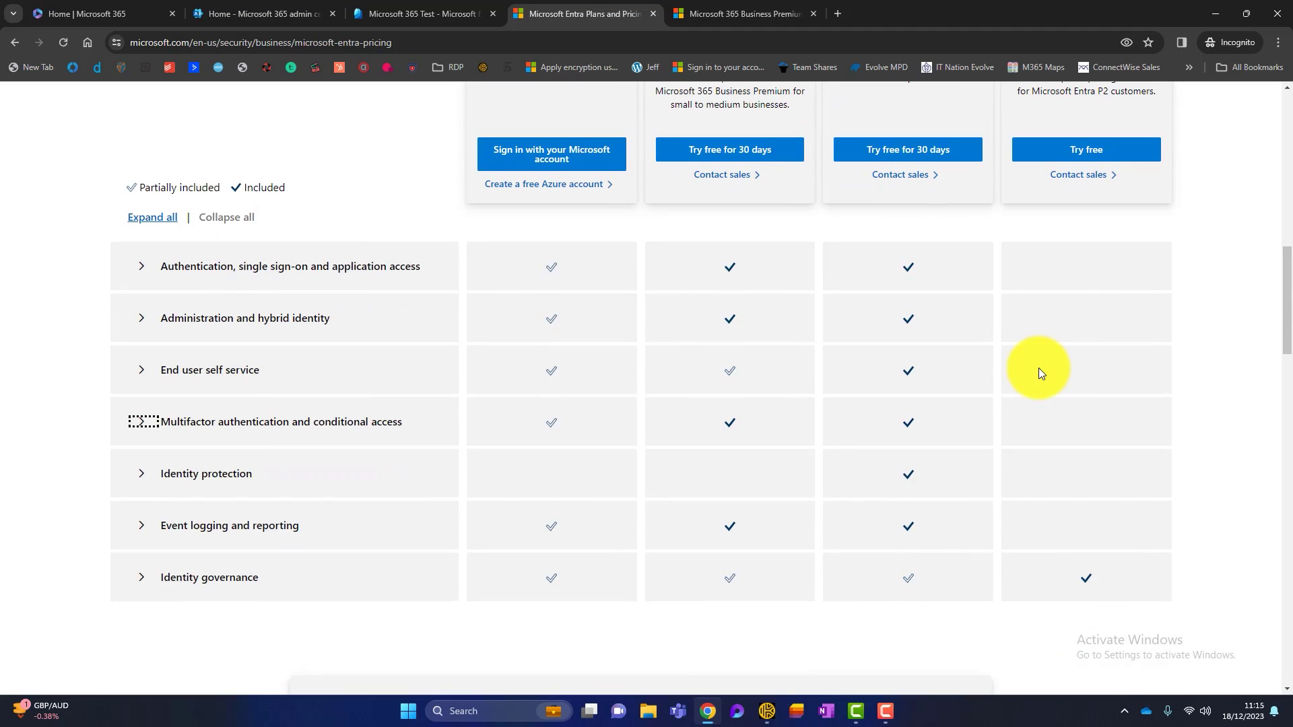
scroll(1039, 367, up, 3)
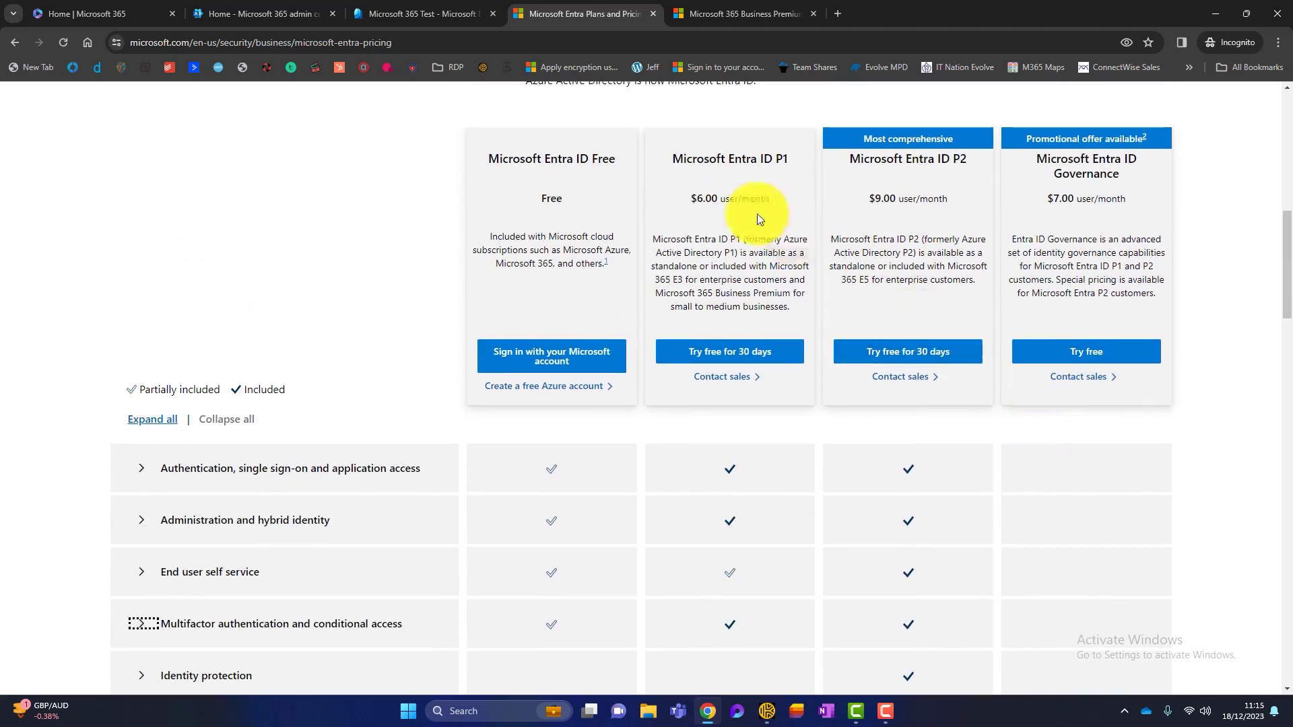
double_click(694, 199)
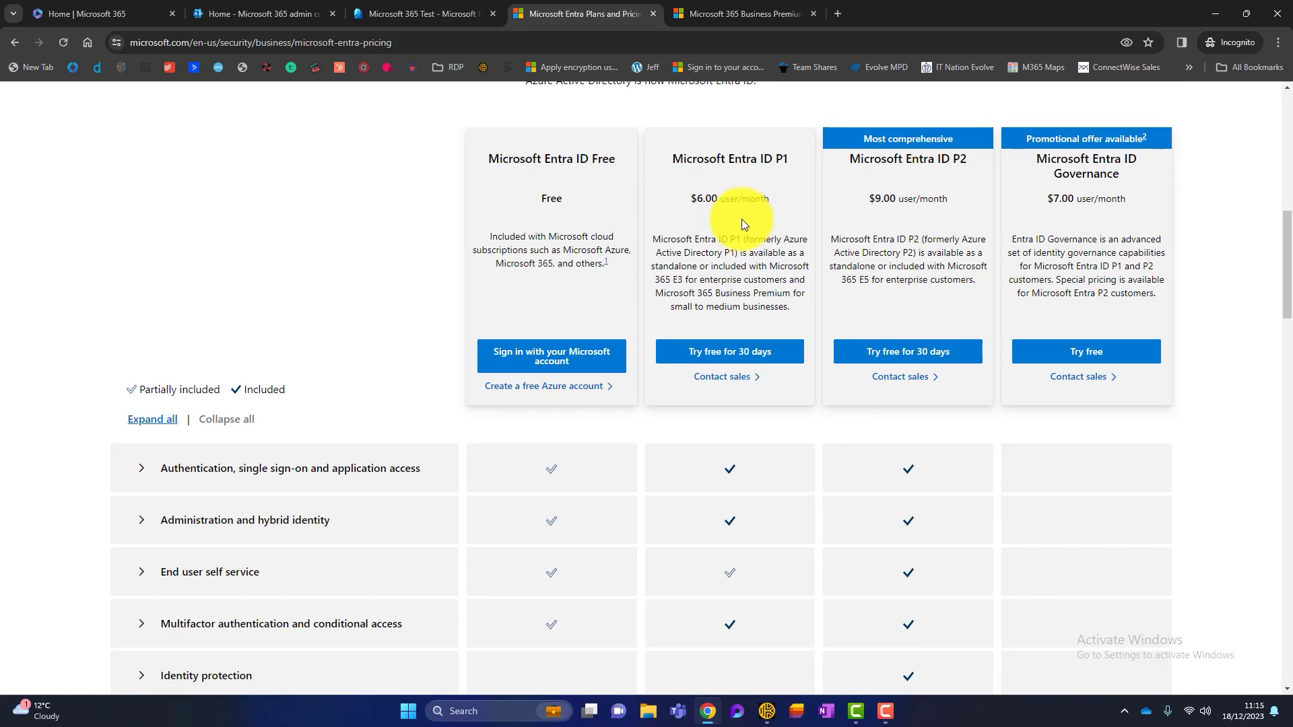
click(726, 8)
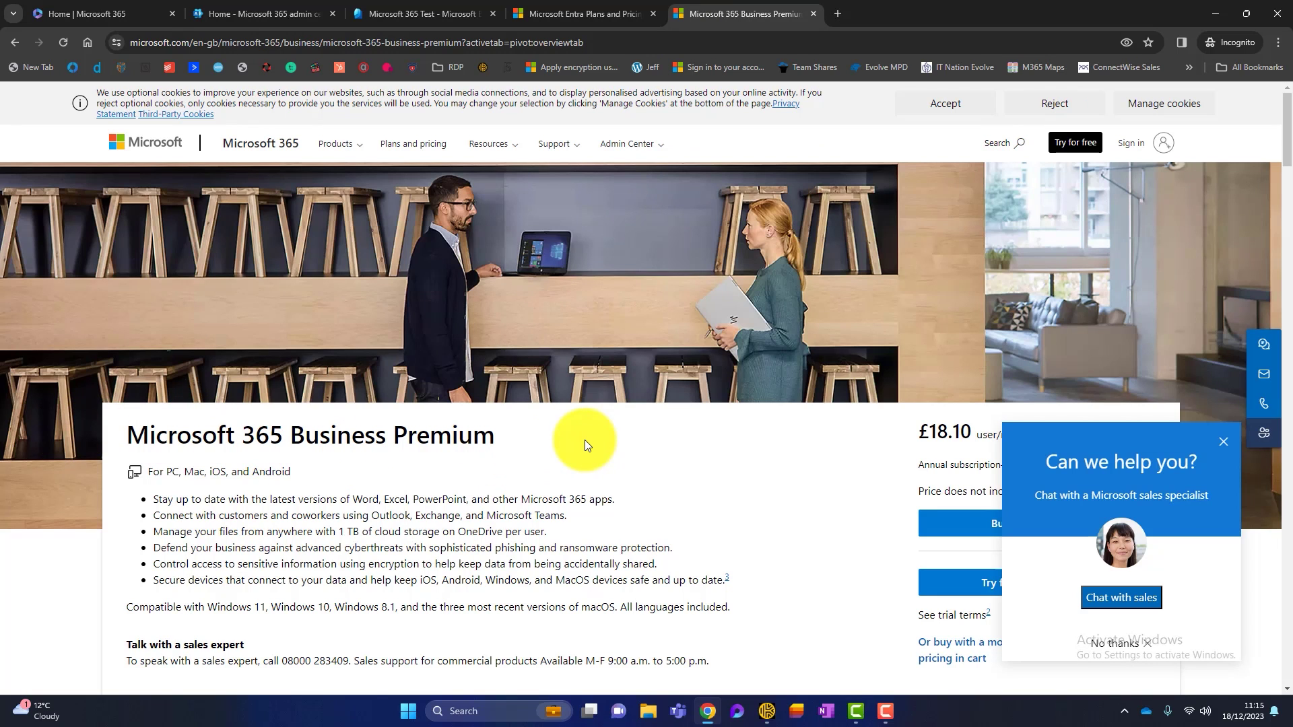
Step: Dismiss the chat popup to reveal Business Premium's £18.10 user/month price, then return to Entra pricing
click(1224, 442)
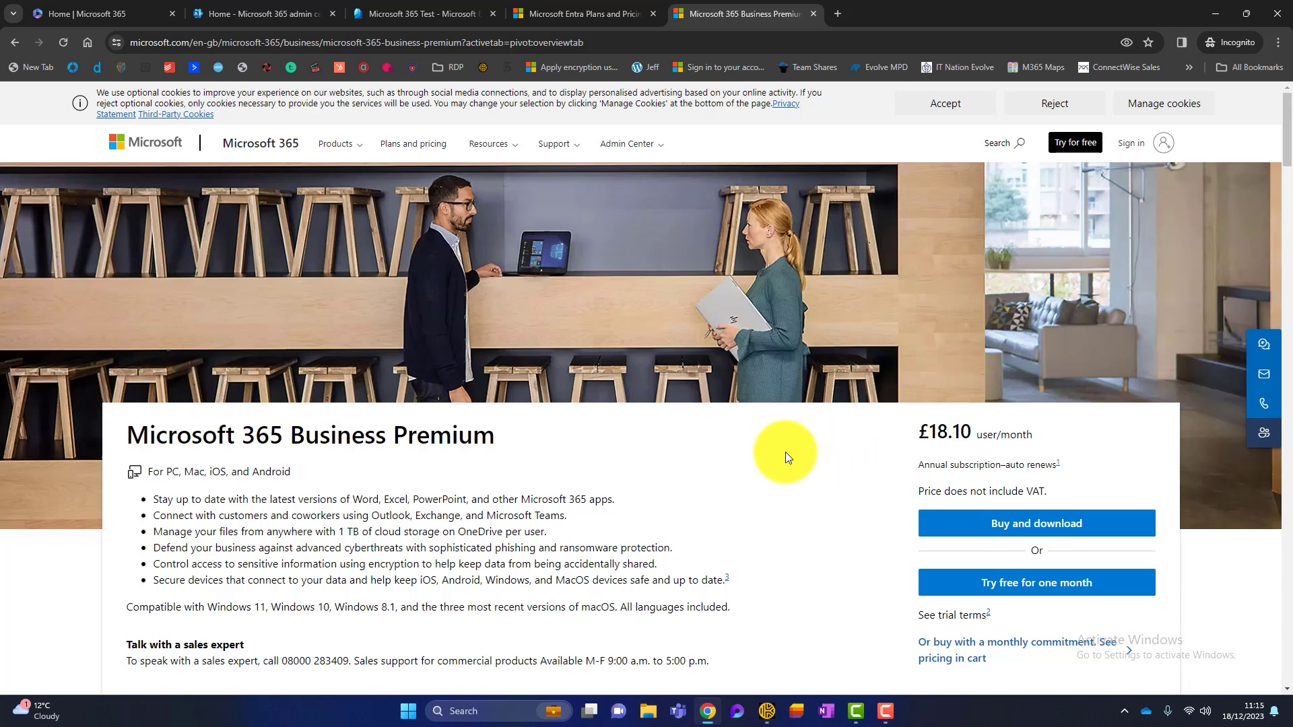
click(585, 12)
Step: Expand the End user self service feature row to see which plans include it, then collapse it
scroll(874, 440, down, 2)
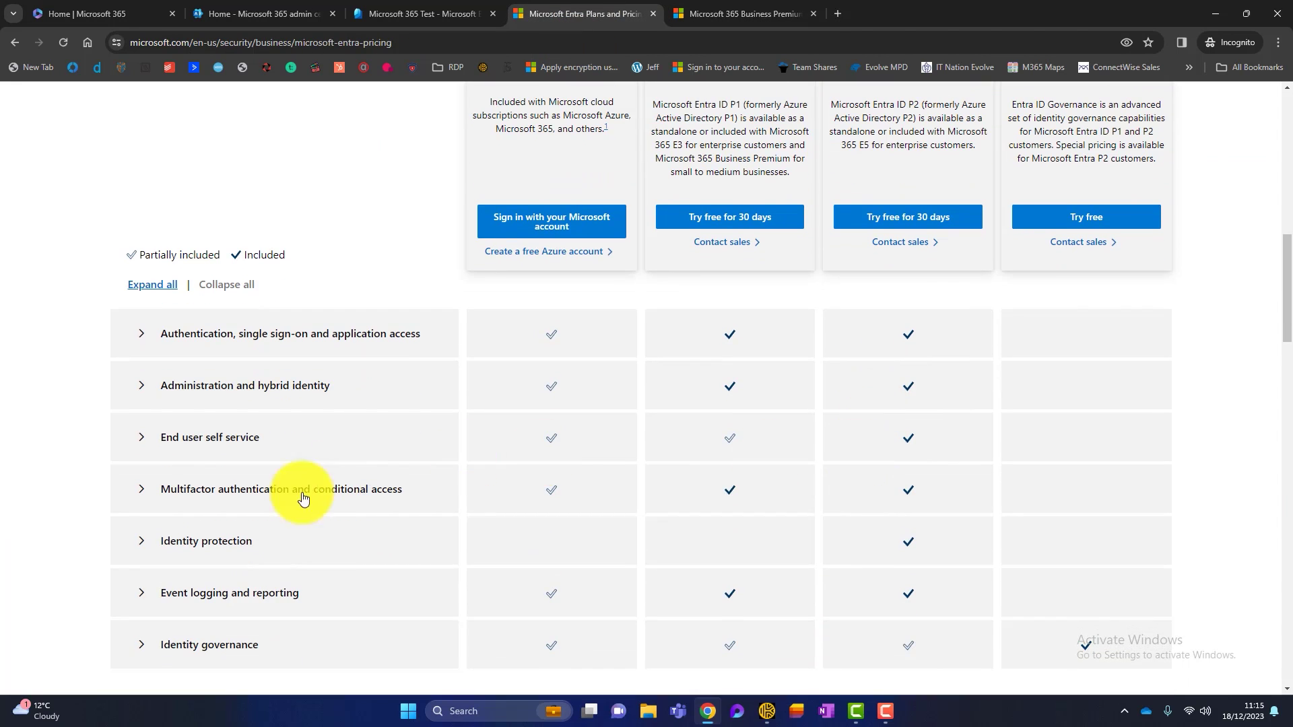
click(140, 439)
scroll(628, 492, down, 5)
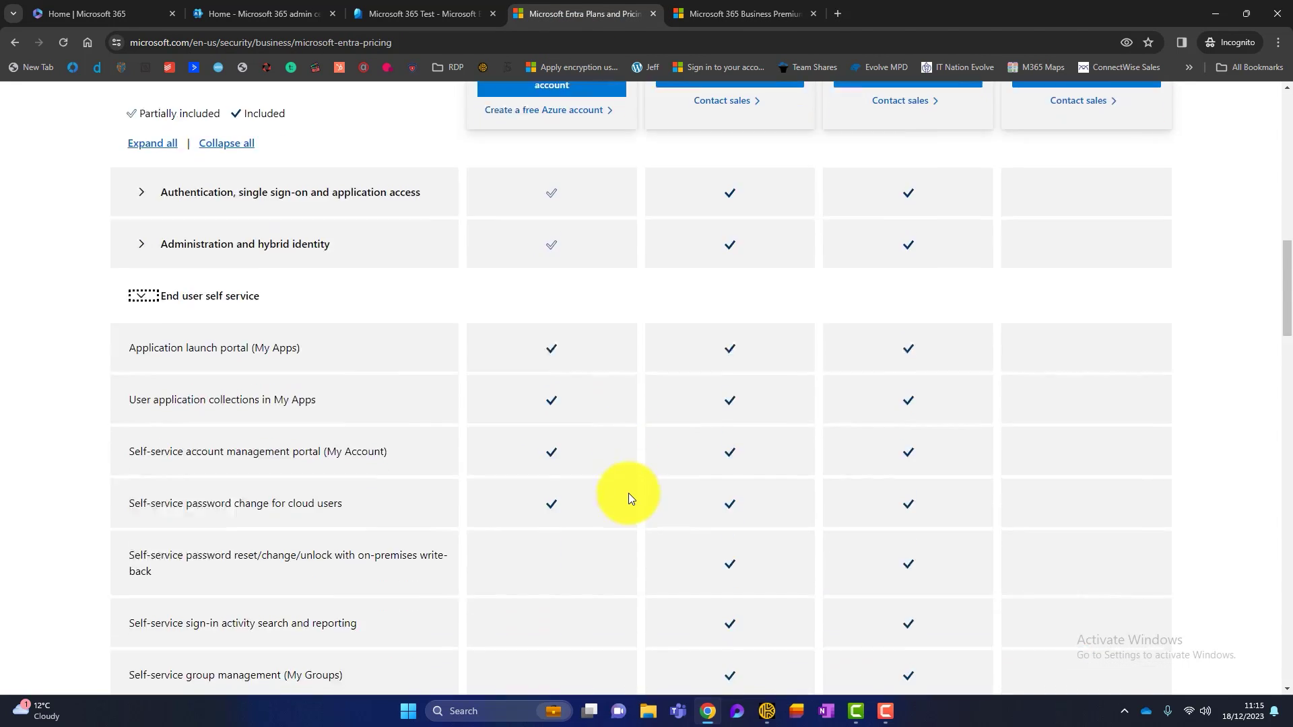
scroll(159, 272, up, 2)
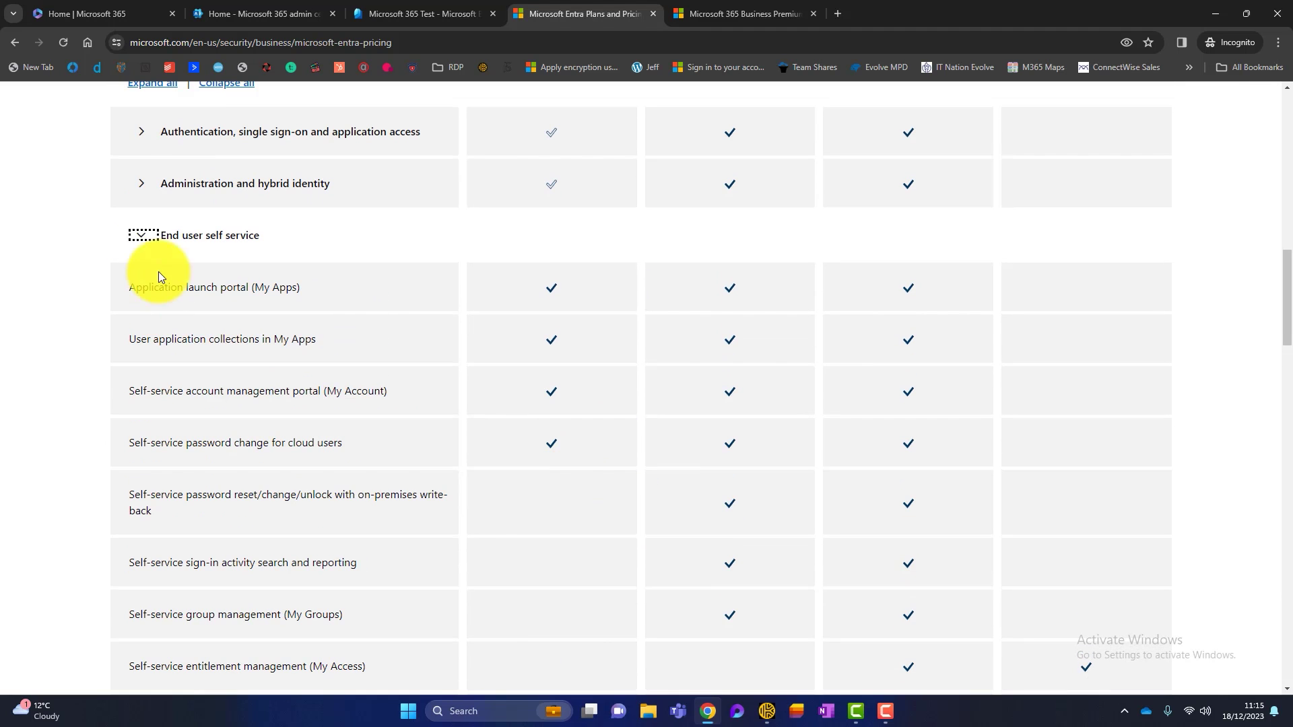
click(141, 235)
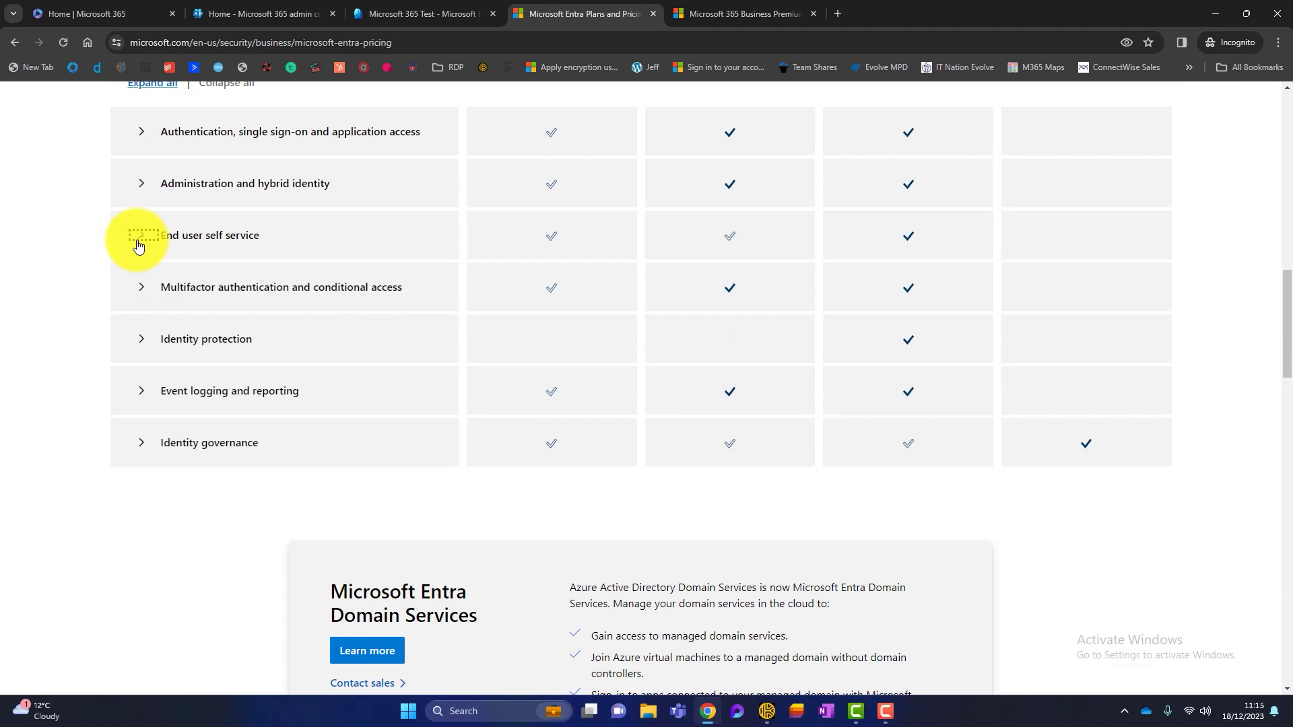
Step: Review the Identity protection features across plans, collapse the row, and return to the tenant overview
click(148, 343)
scroll(299, 370, down, 1)
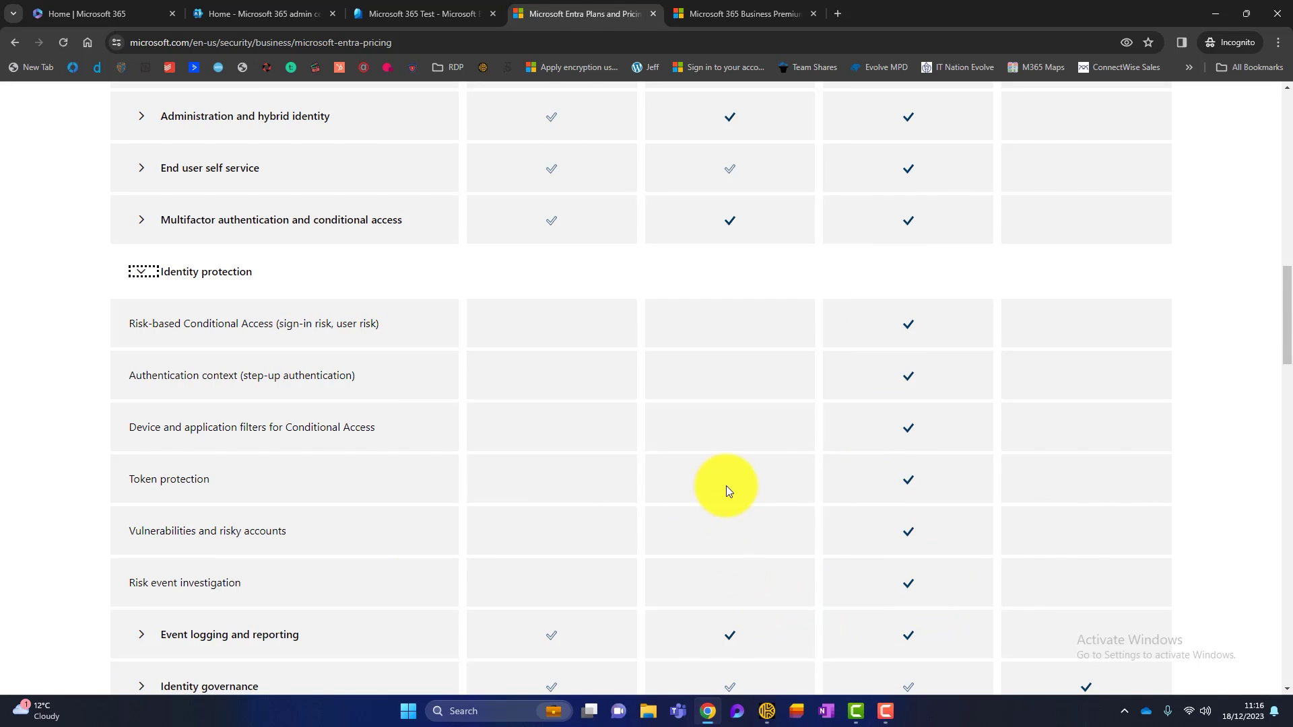
scroll(726, 486, up, 7)
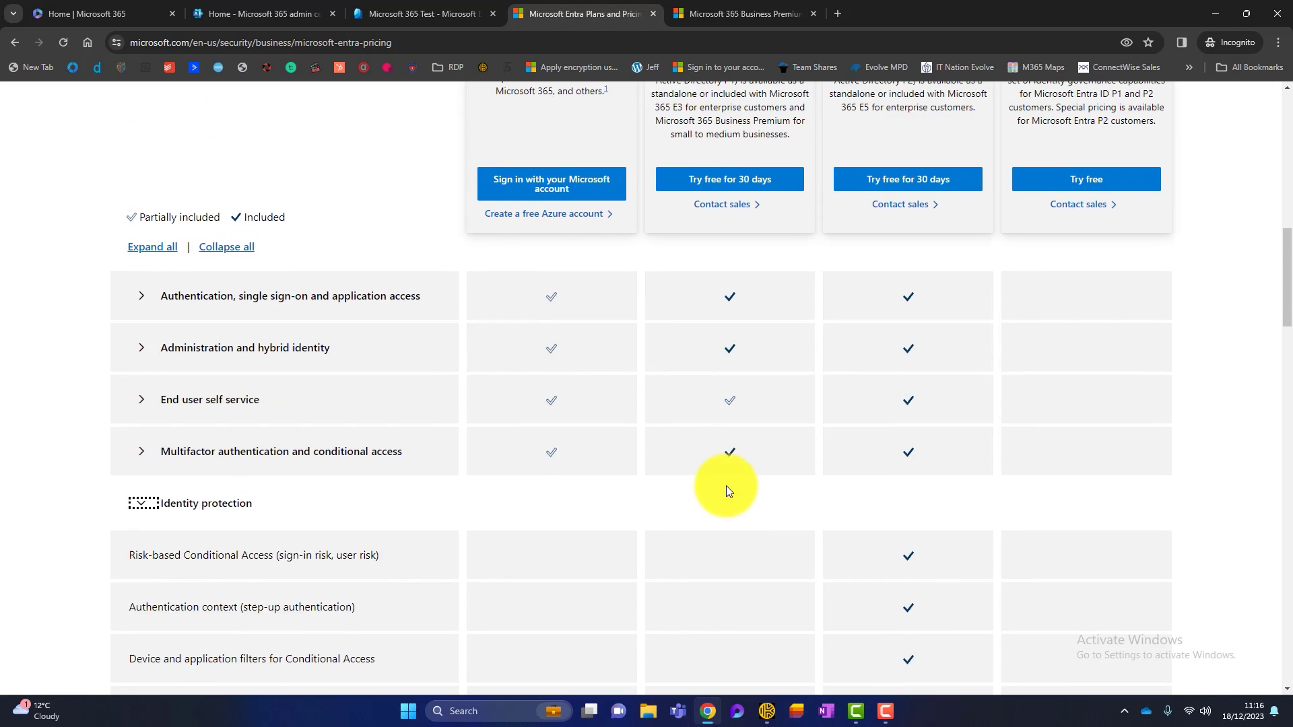
scroll(725, 486, up, 3)
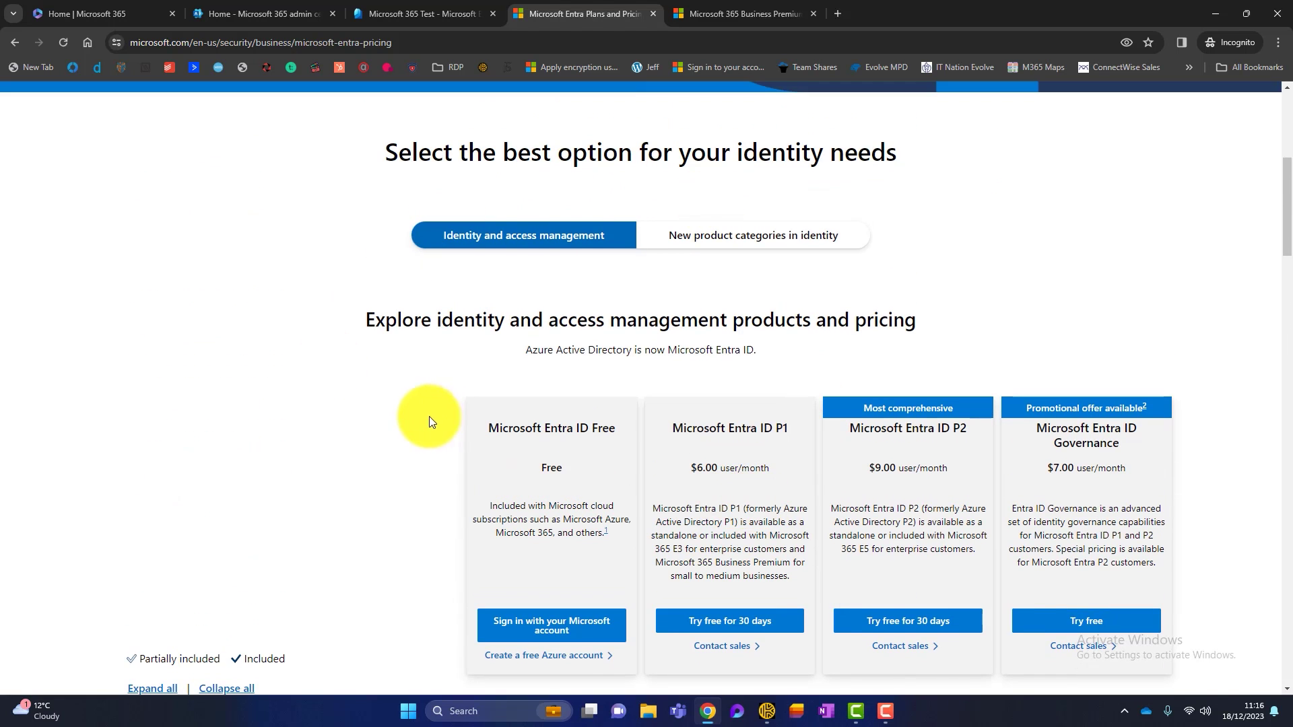
scroll(389, 429, down, 6)
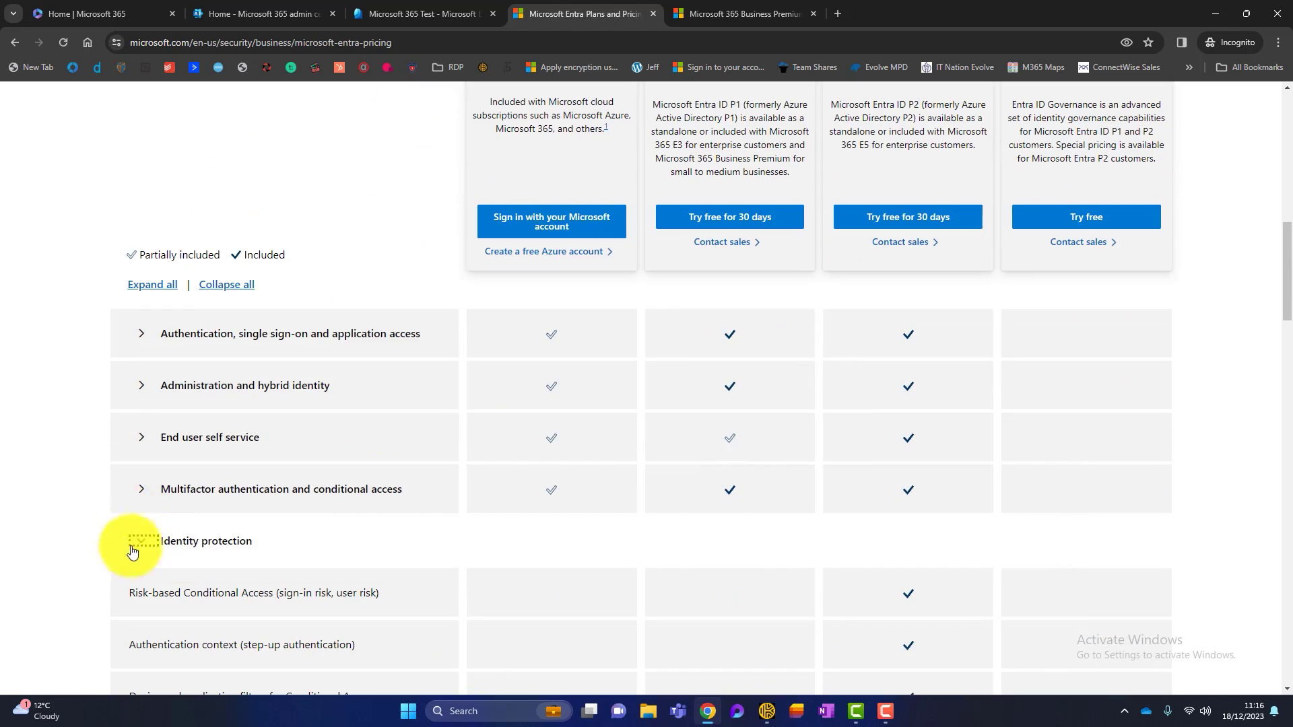
click(136, 543)
click(135, 545)
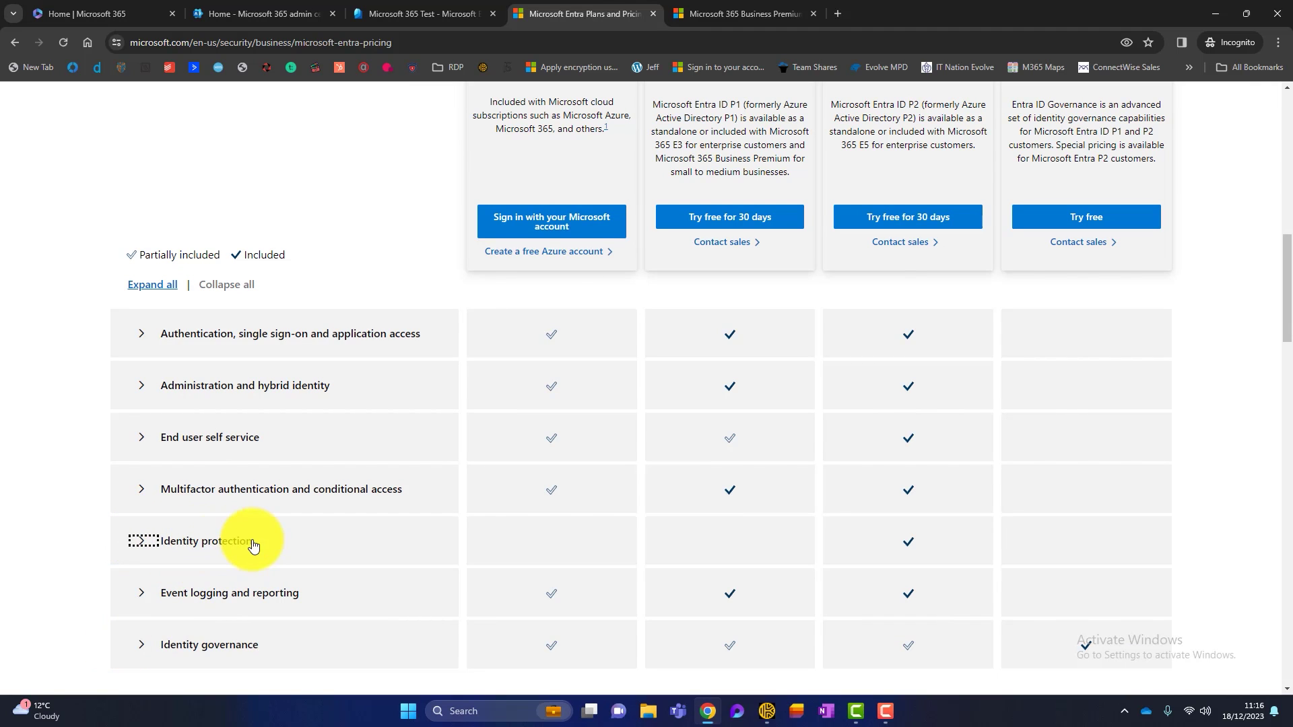
click(418, 12)
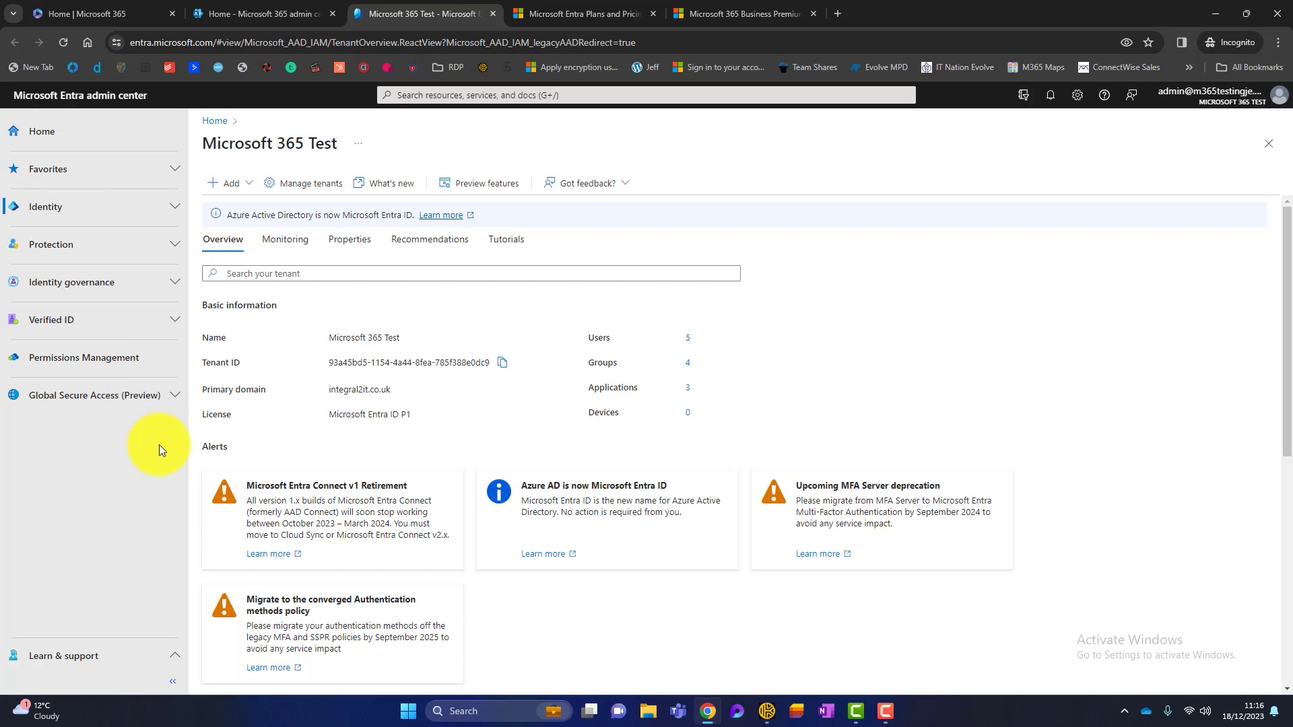
Step: Expand Identity, reload the Overview, and highlight the tenant name Microsoft 365 Test
click(148, 210)
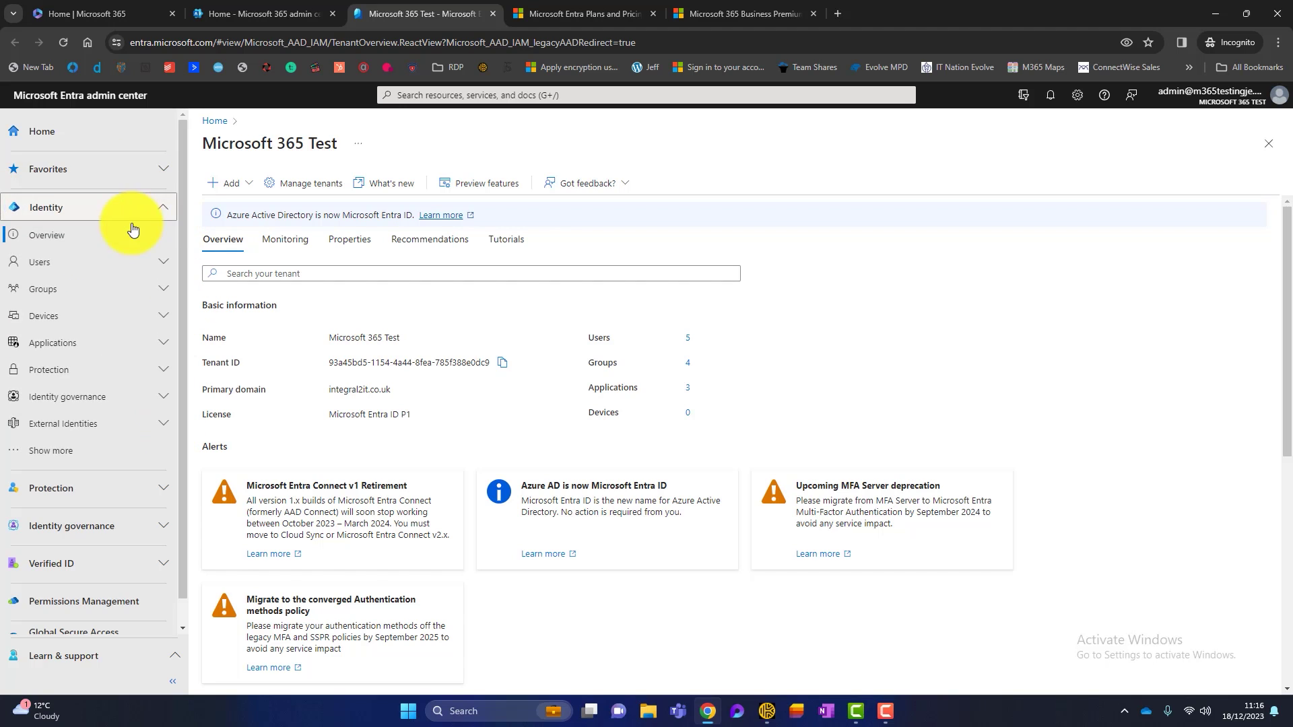
click(108, 237)
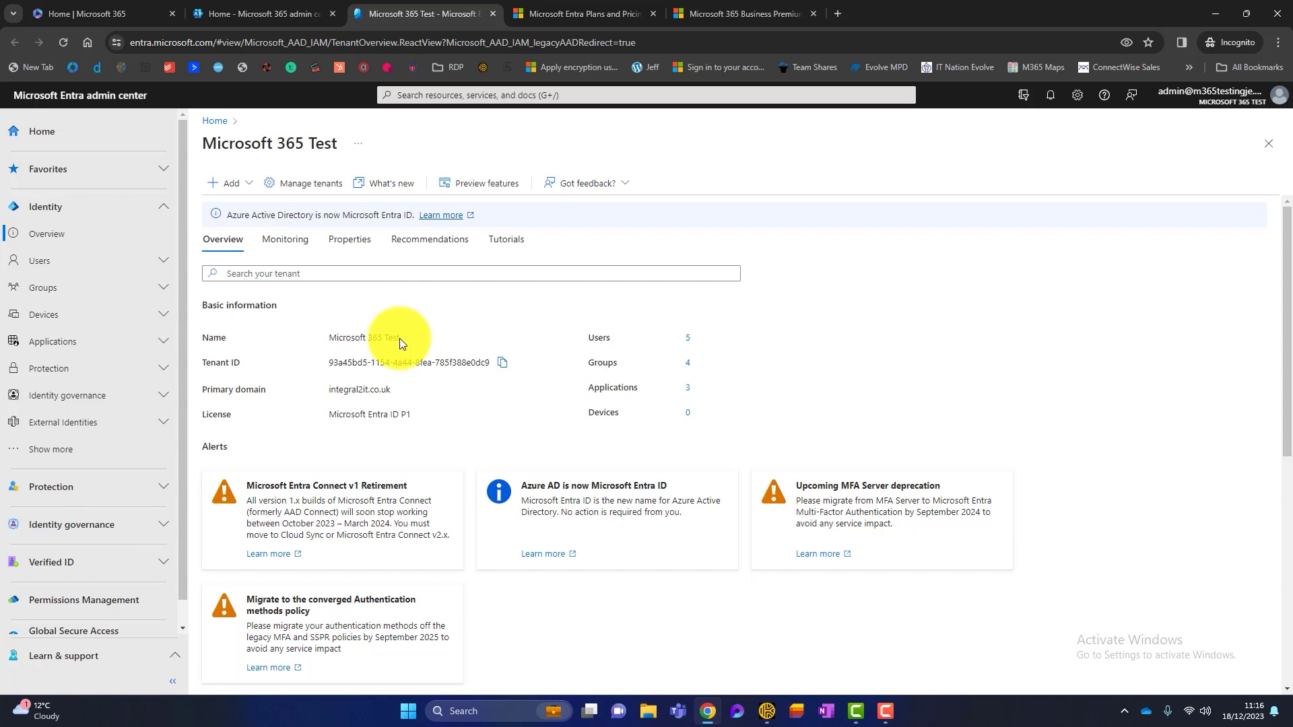
drag(401, 338, 328, 339)
click(470, 394)
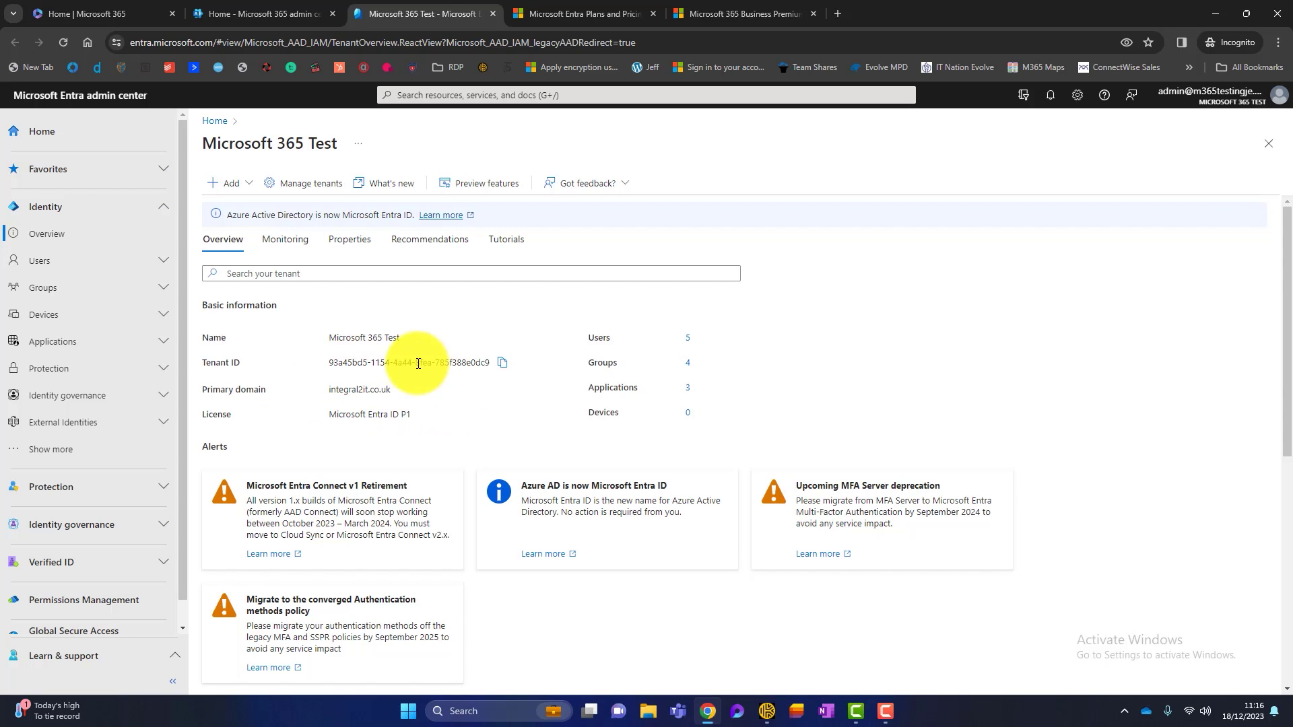
Step: Show the Settings > Domains list with integral2it.co.uk (Default) and m365testingje.onmicrosoft.com, both Healthy
click(243, 14)
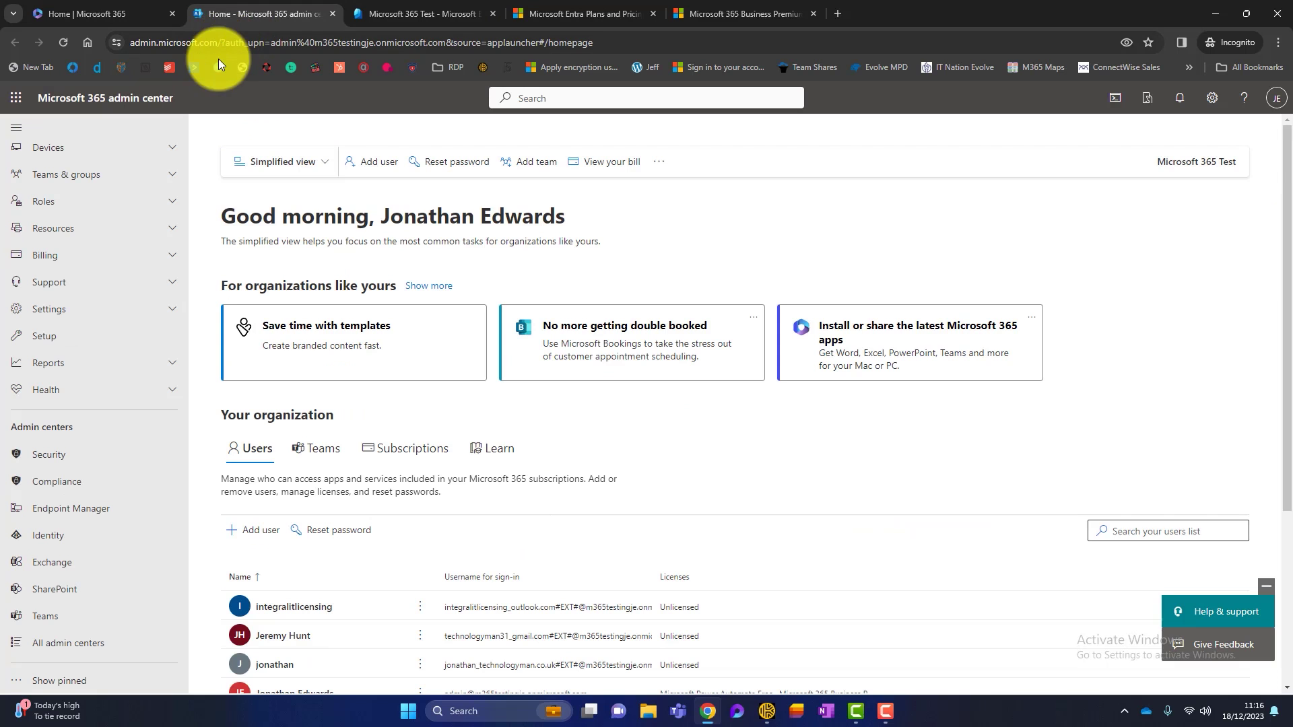
click(79, 319)
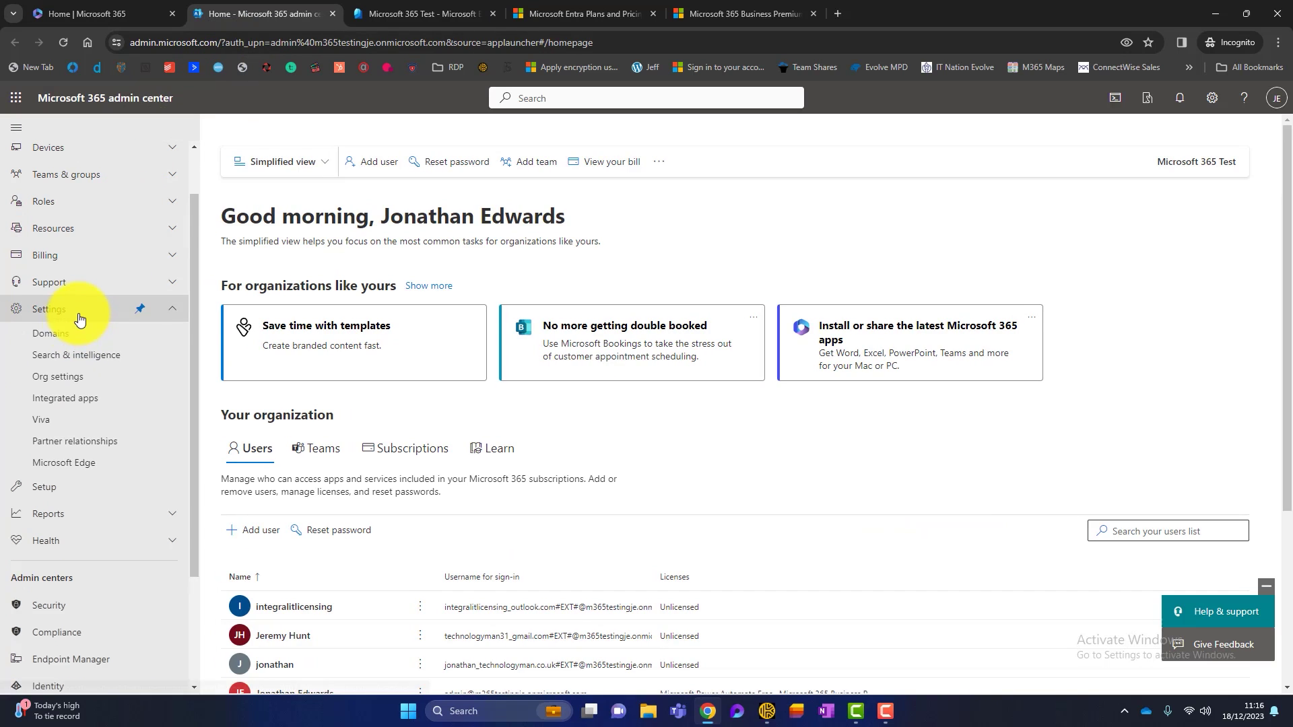
click(72, 333)
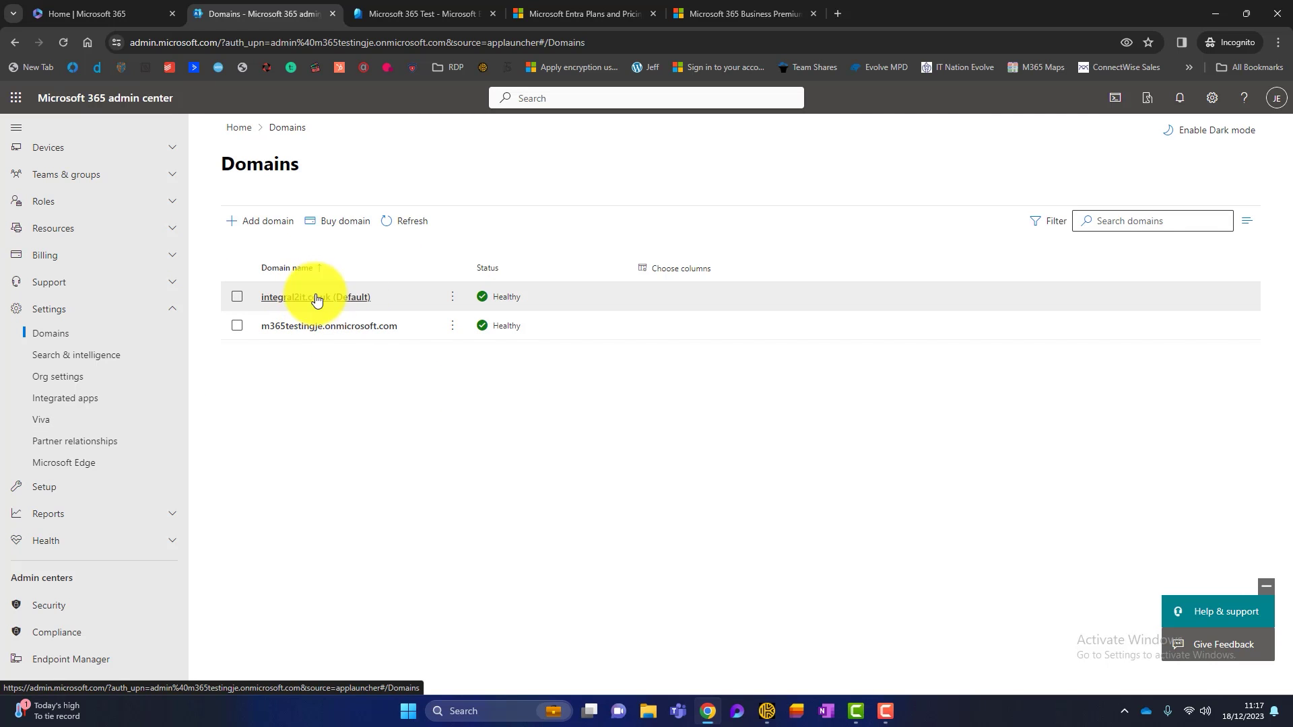
Step: Return to the Entra tenant overview and highlight its Microsoft Entra ID P1 licence value
click(423, 14)
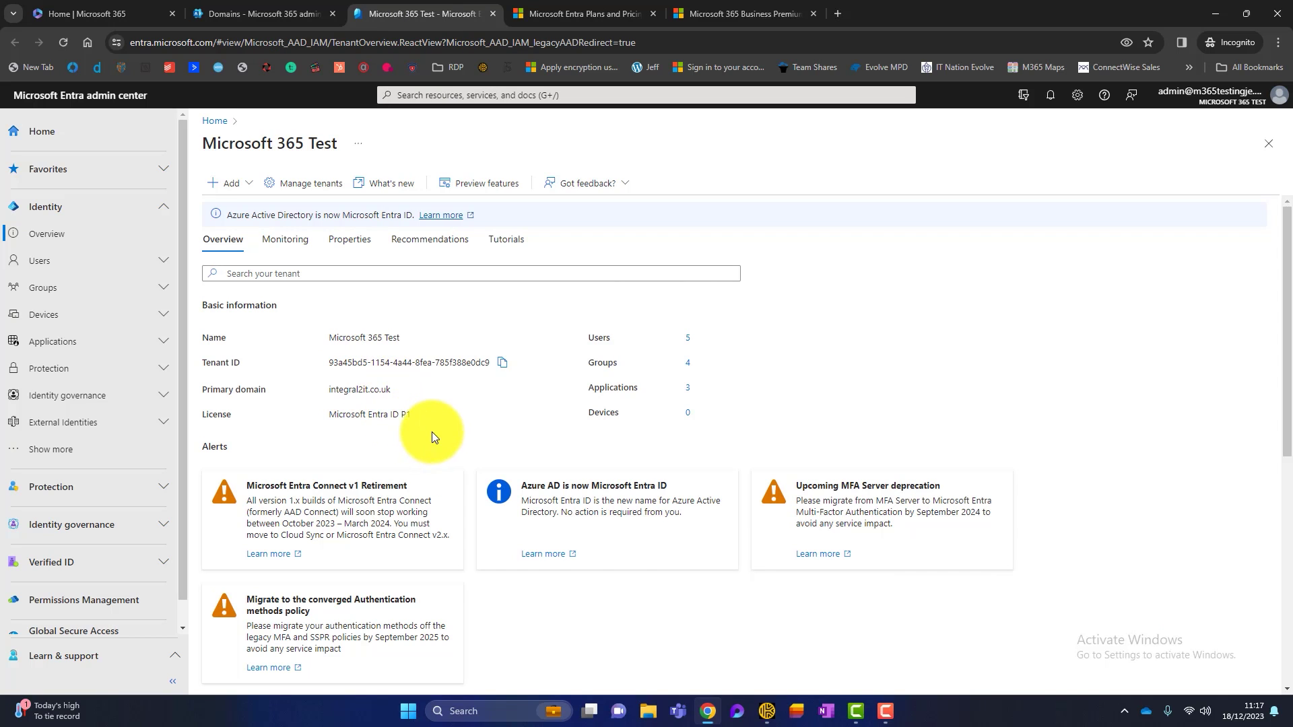
triple_click(408, 414)
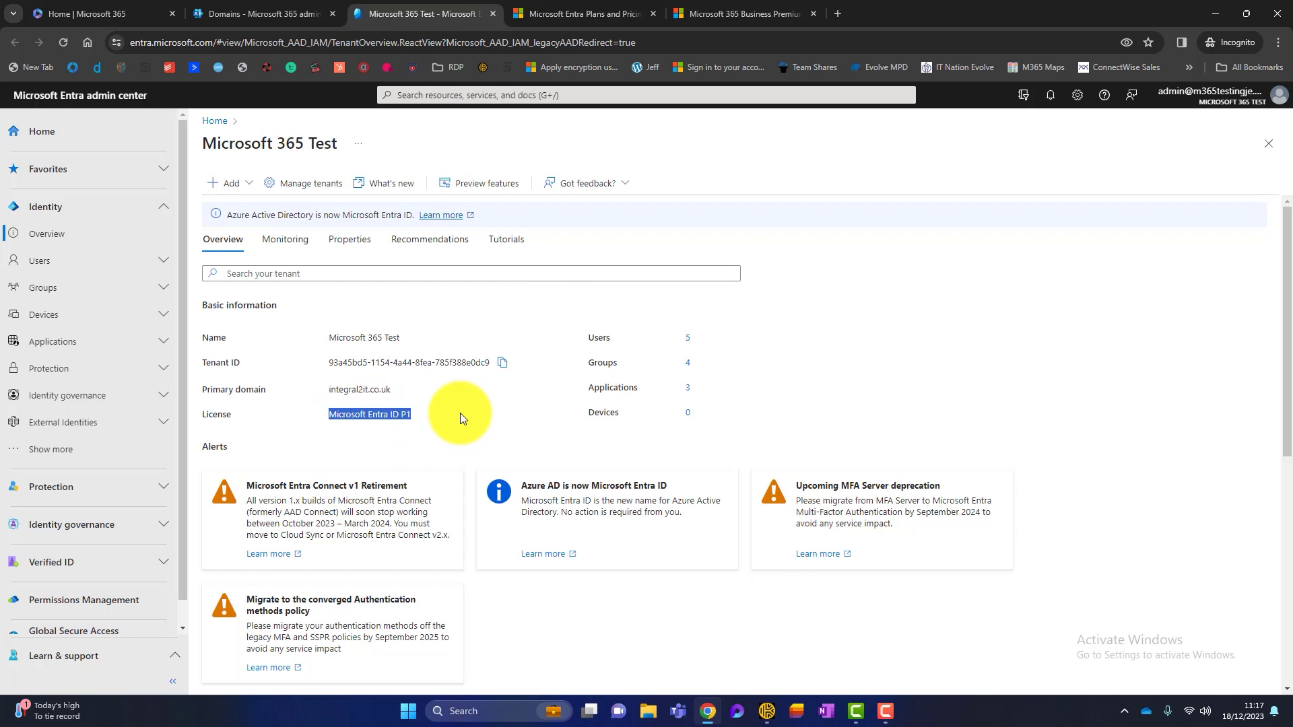
click(460, 413)
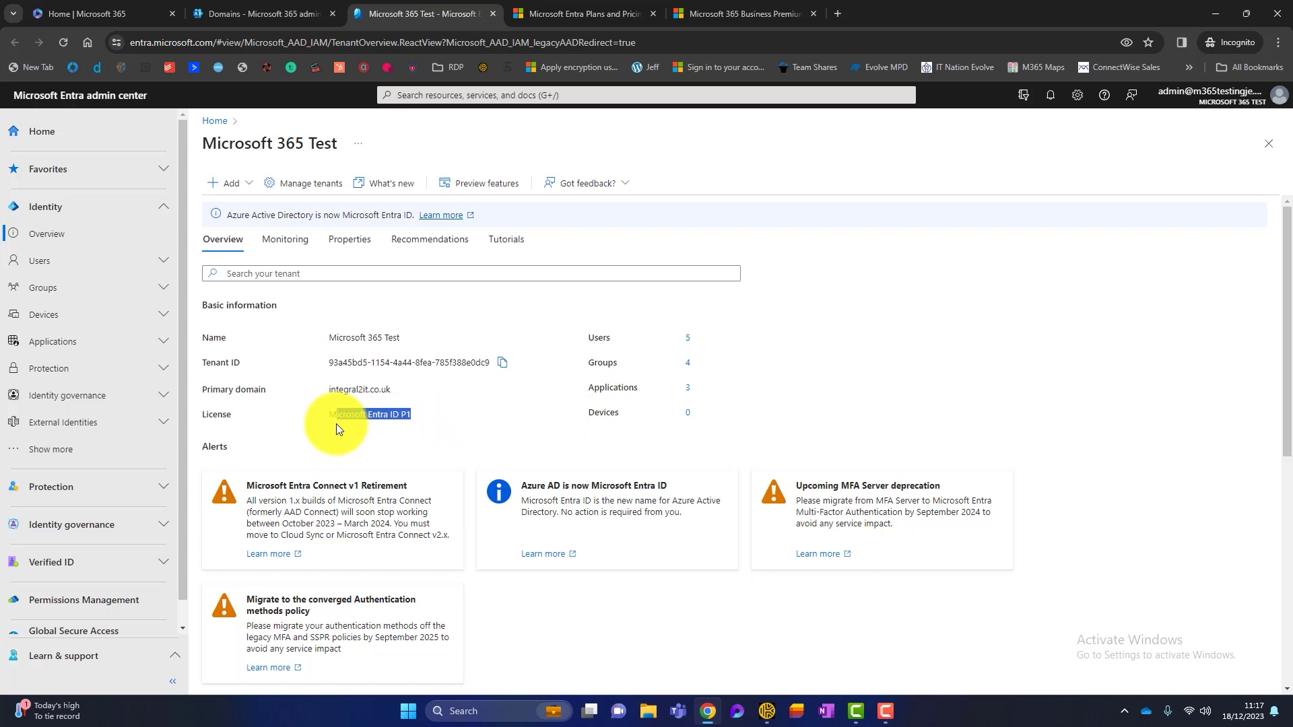
click(455, 414)
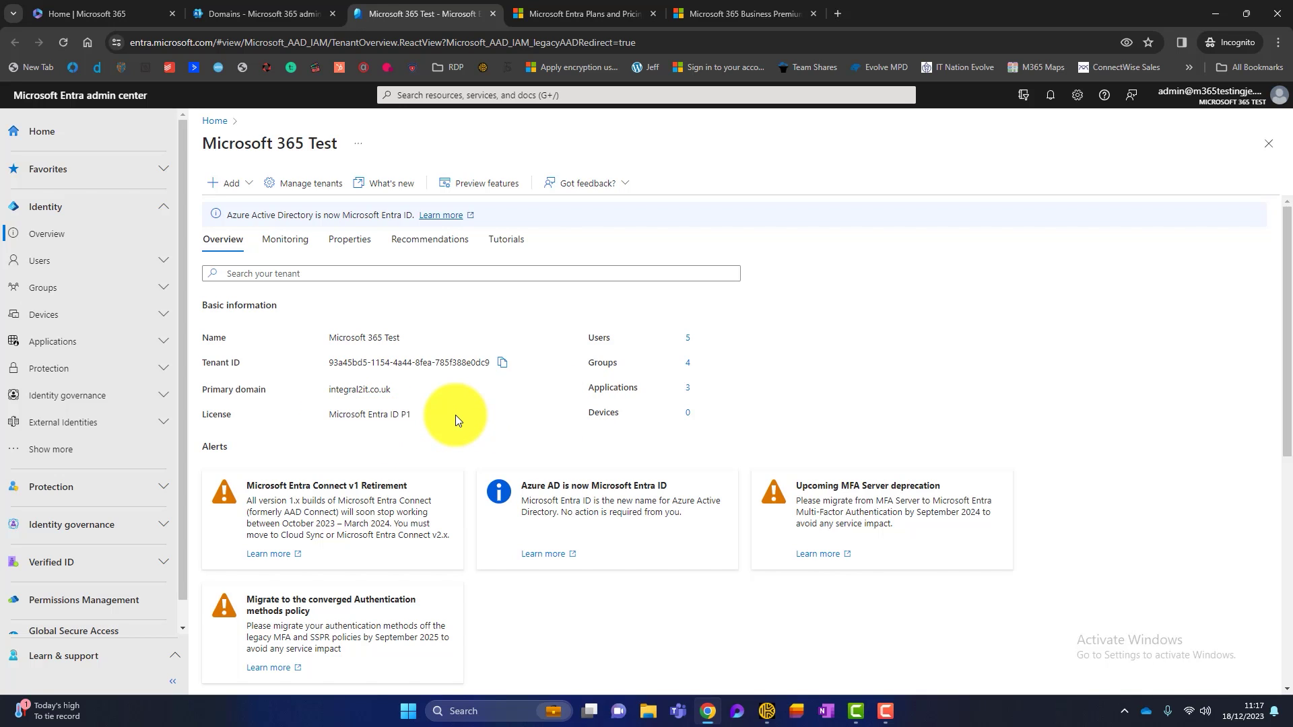
click(86, 265)
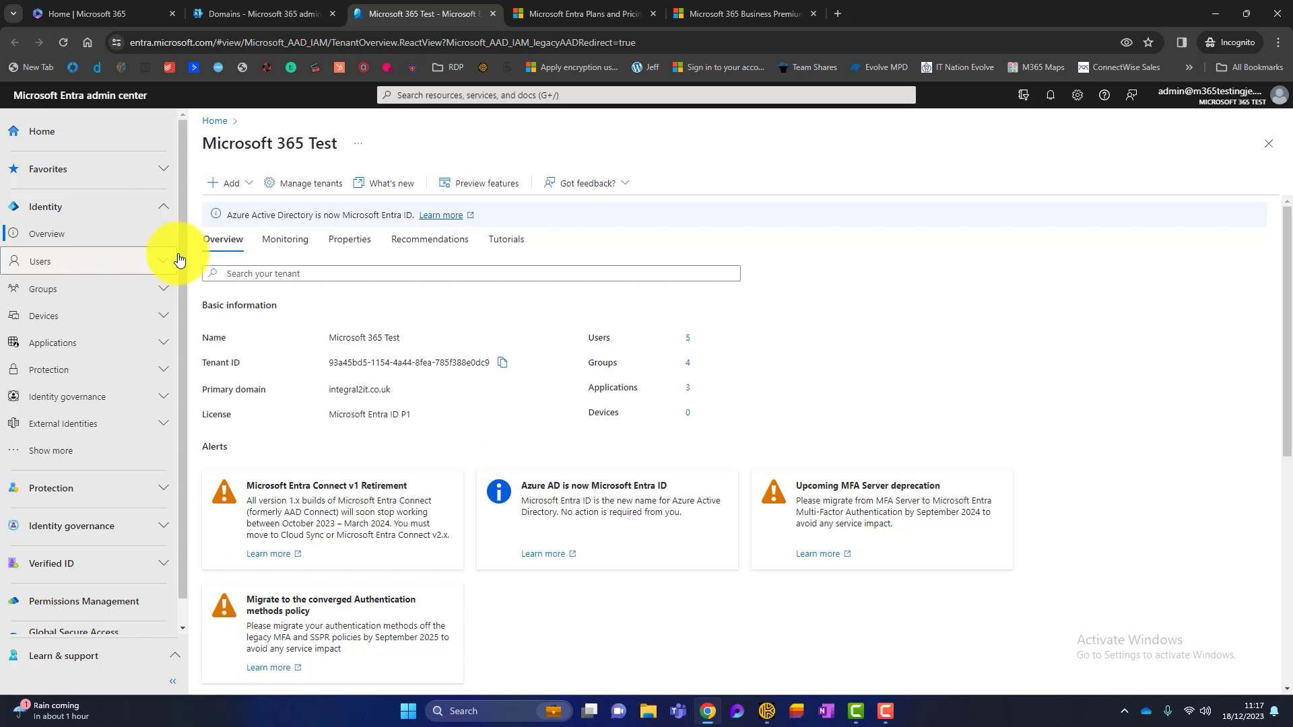
Step: View the tenant's sign-ins and Properties, highlighting the EU Model Clause compliant datacenters data location
click(284, 240)
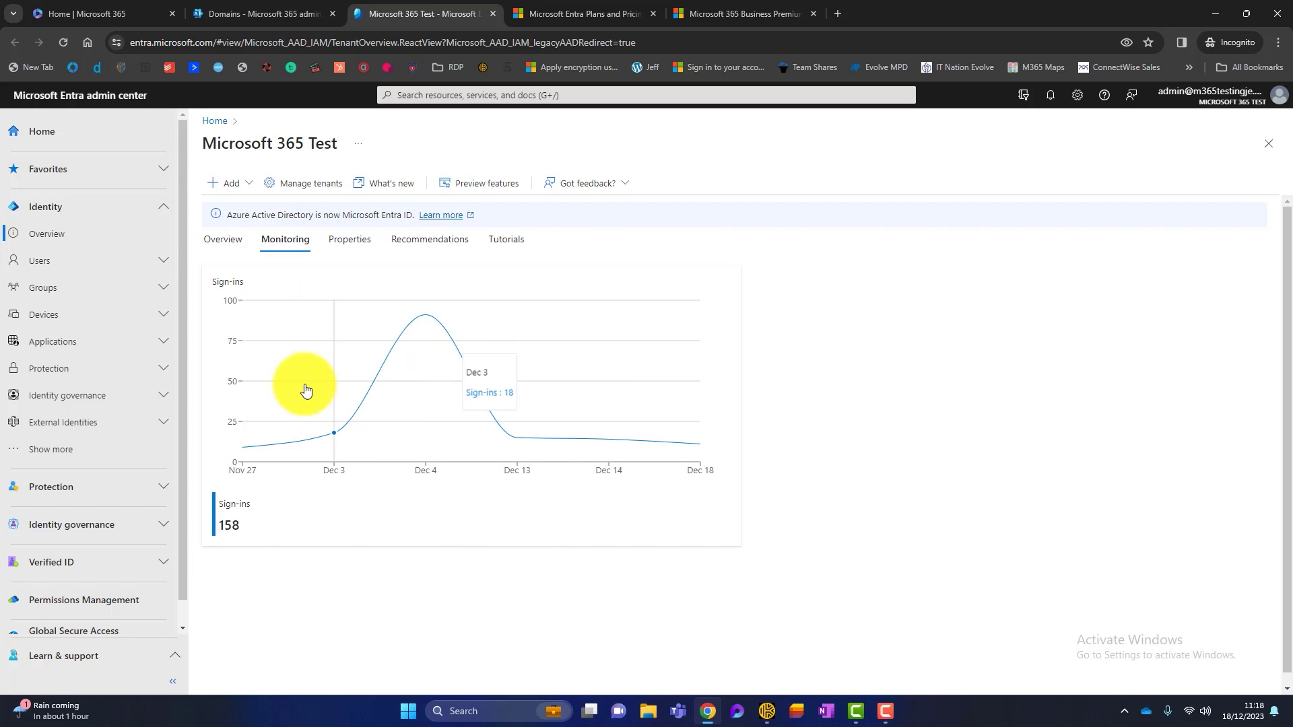
click(345, 249)
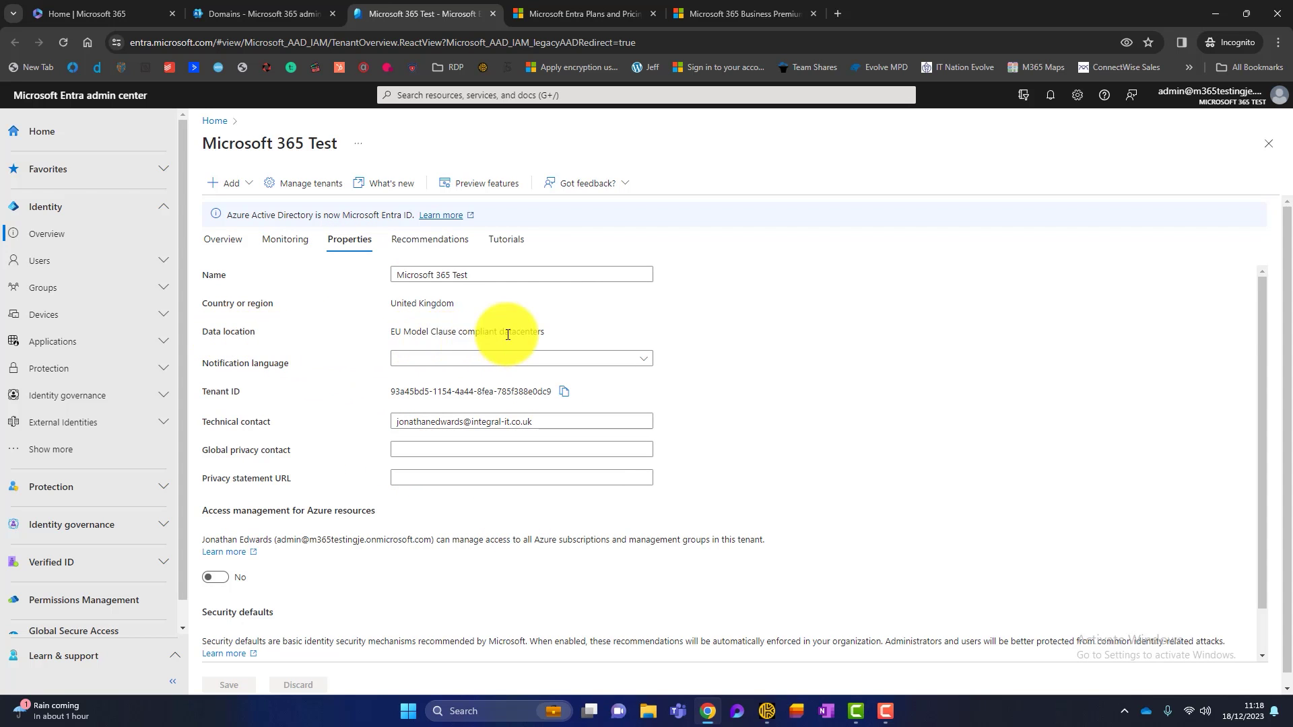
drag(542, 332, 361, 339)
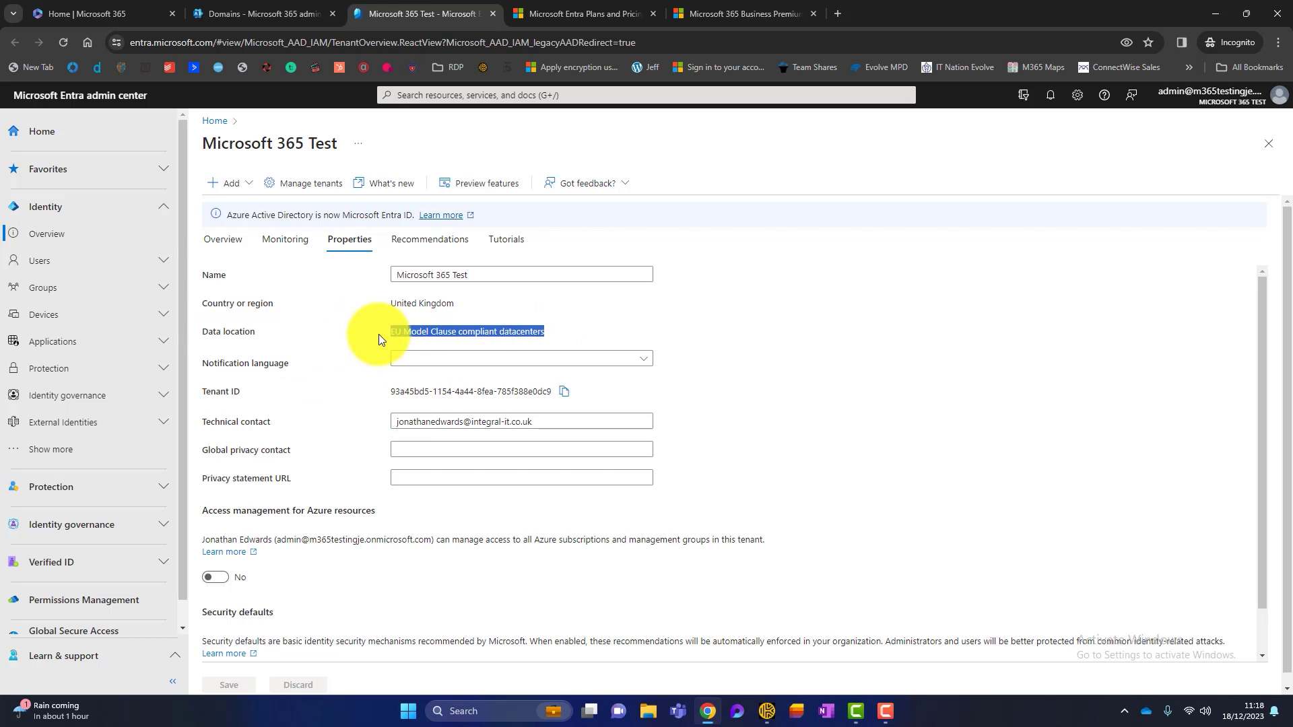
click(379, 338)
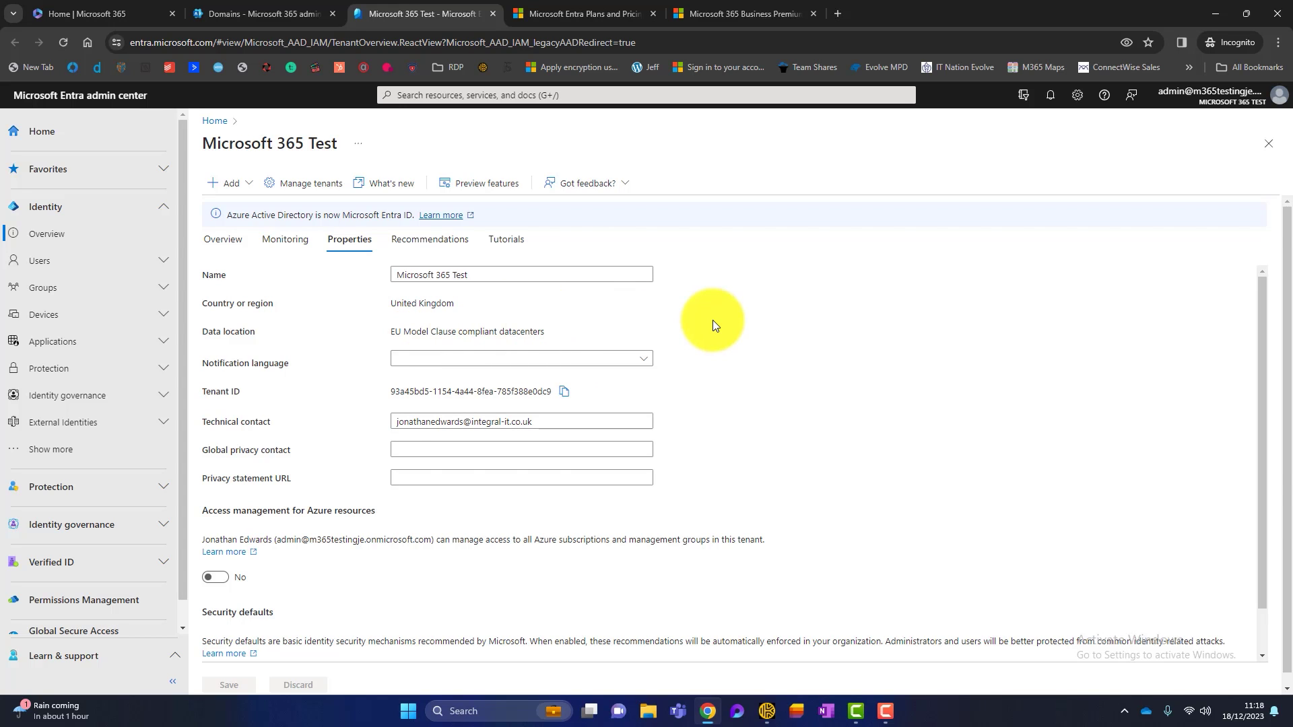
drag(564, 336, 368, 345)
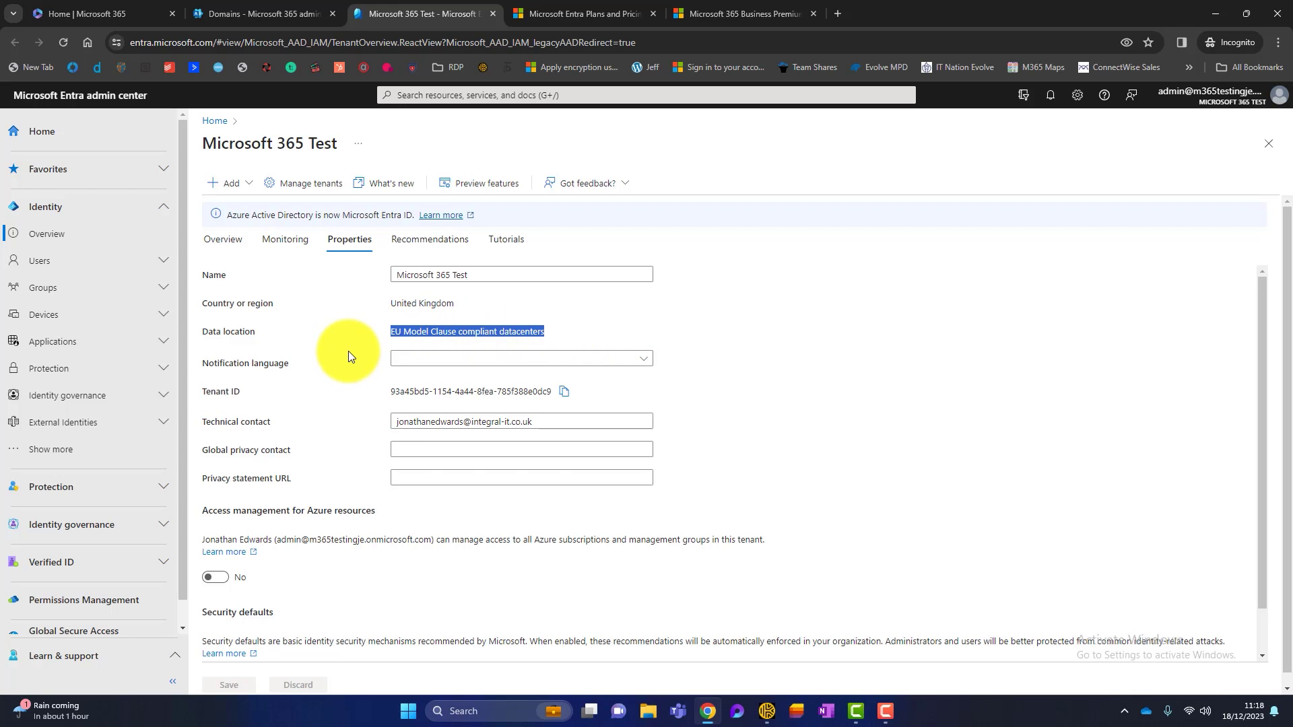
click(345, 352)
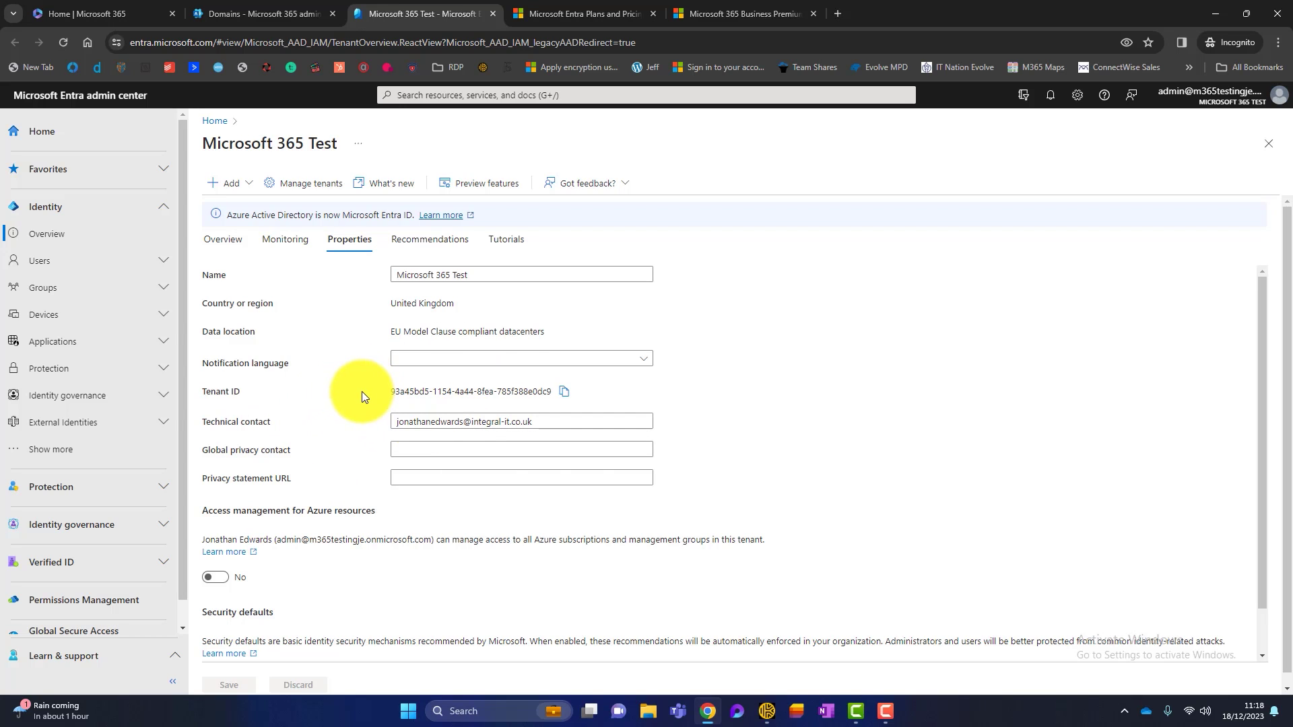
Step: Browse the 10 identity recommendations shown alongside the 26.43% Identity Secure Score
click(437, 245)
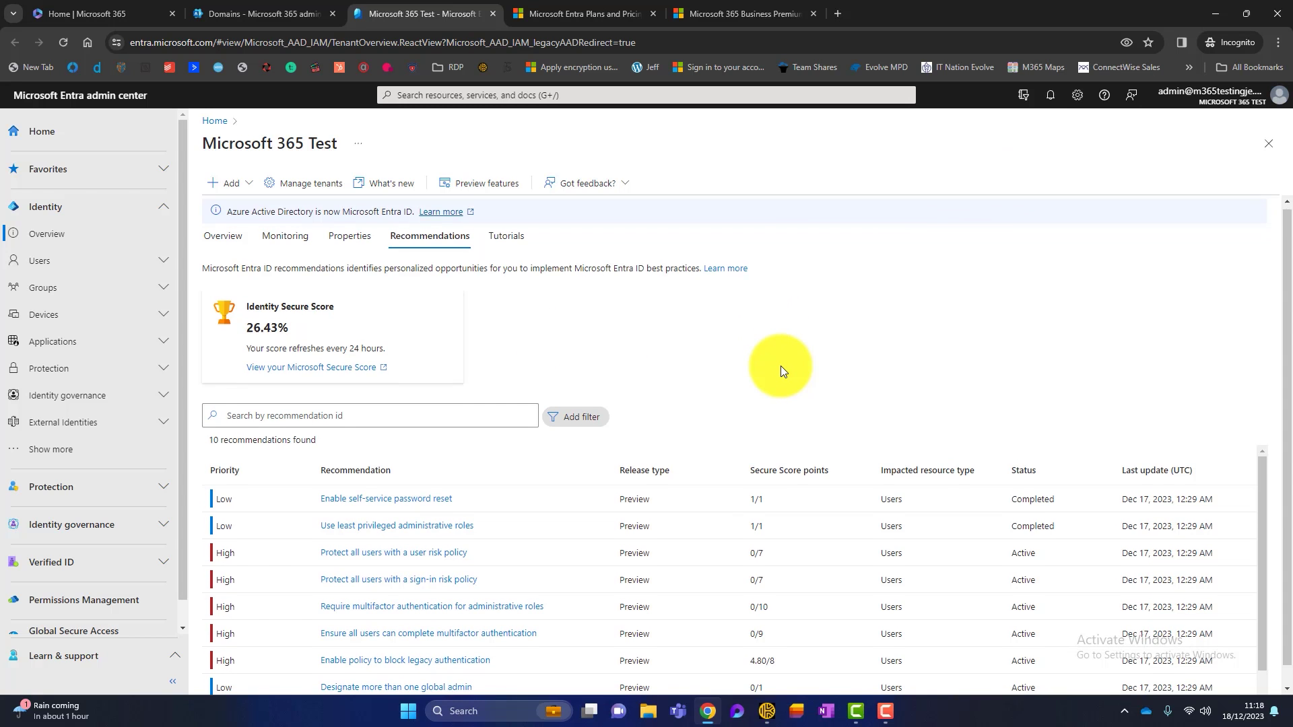
scroll(781, 366, down, 1)
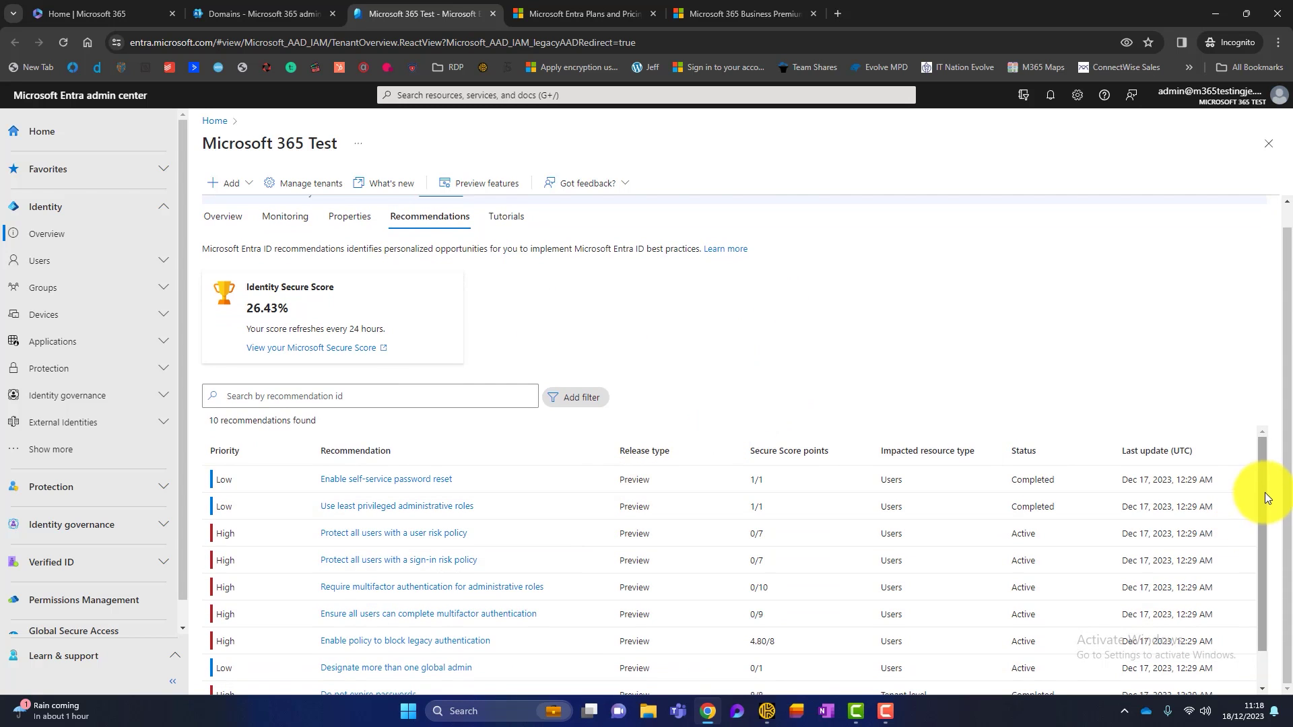
drag(1264, 491, 1255, 542)
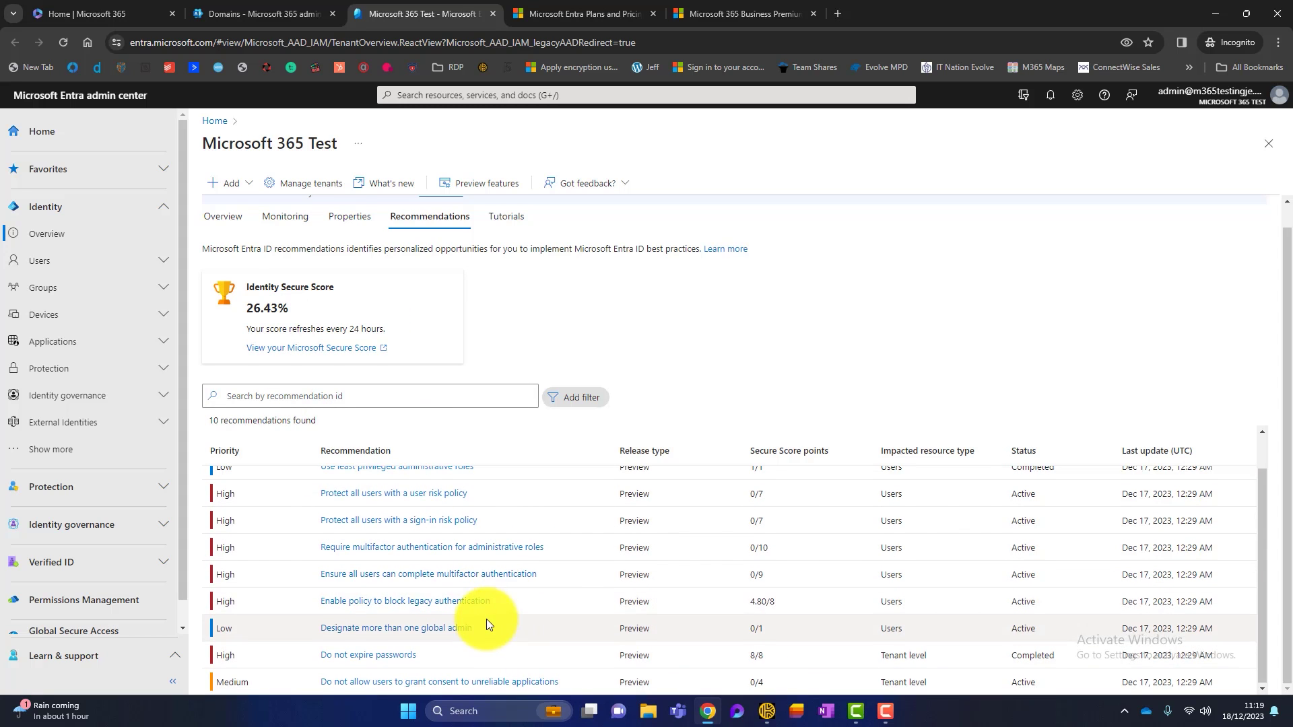
scroll(377, 589, up, 1)
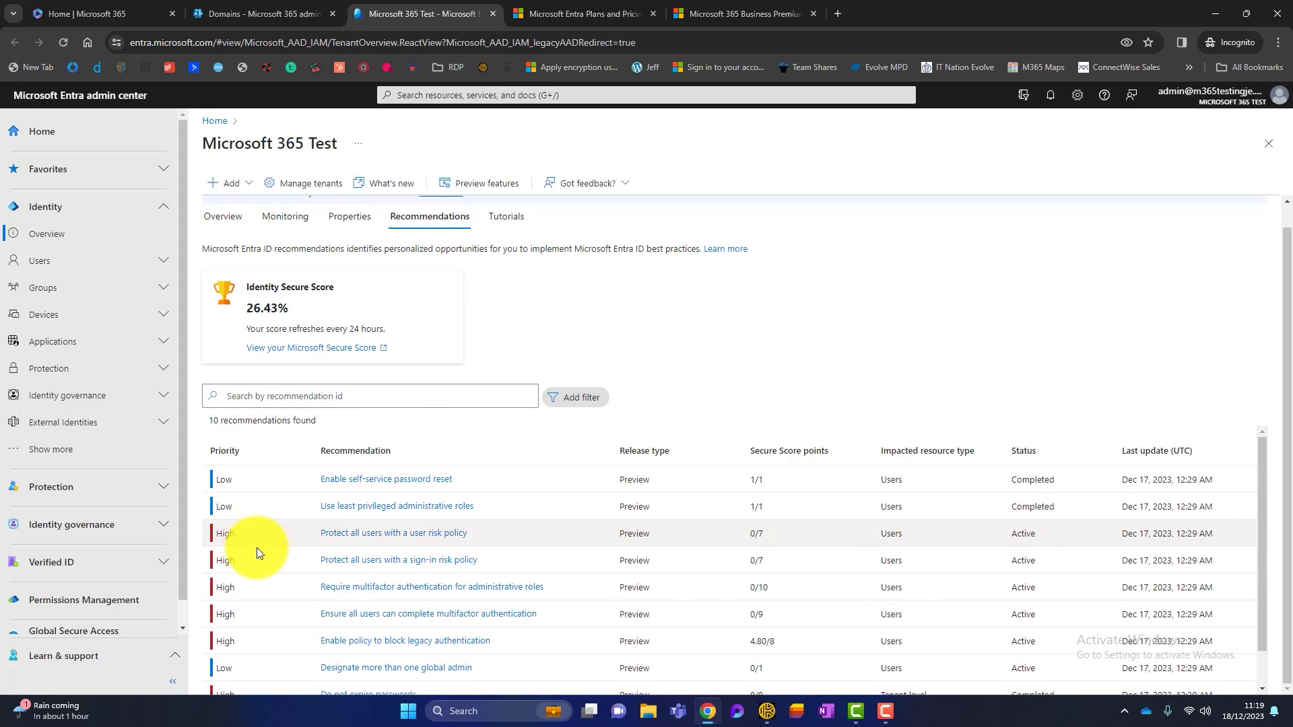
scroll(258, 567, down, 2)
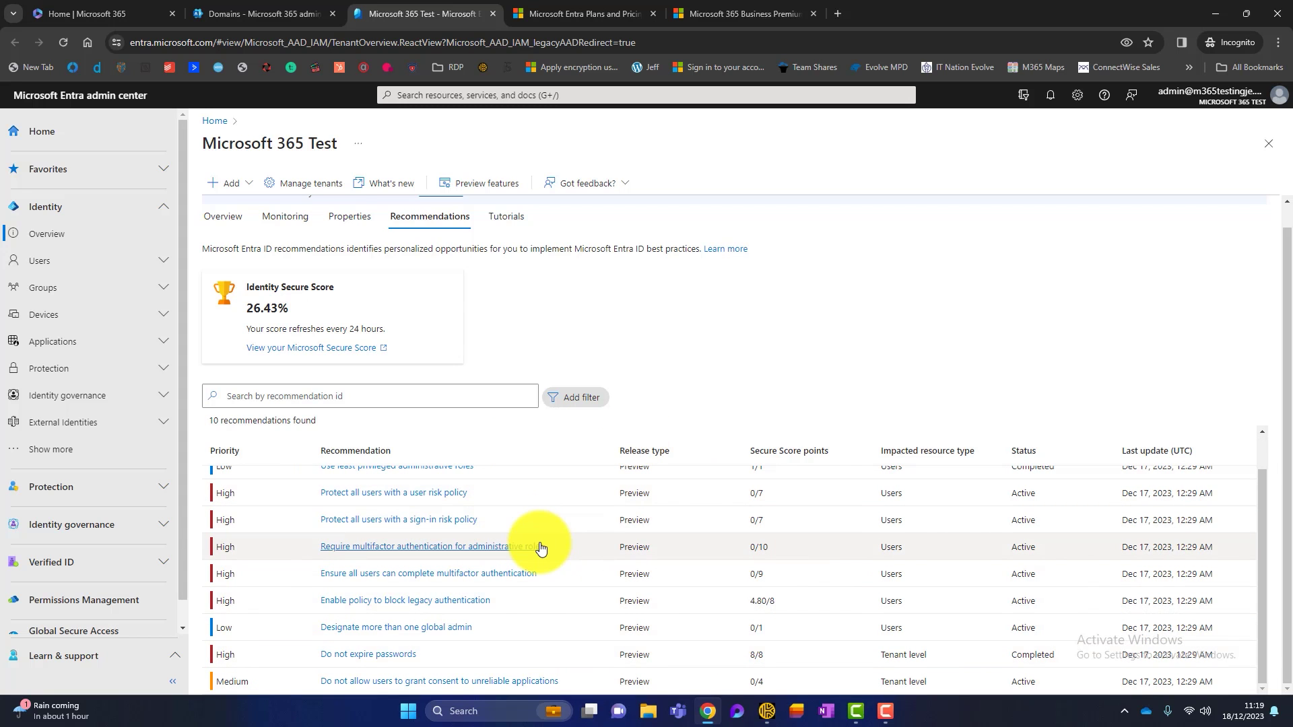
Step: Check the MFA-for-administrative-roles recommendation, return to Overview, and expand Users in navigation
click(508, 547)
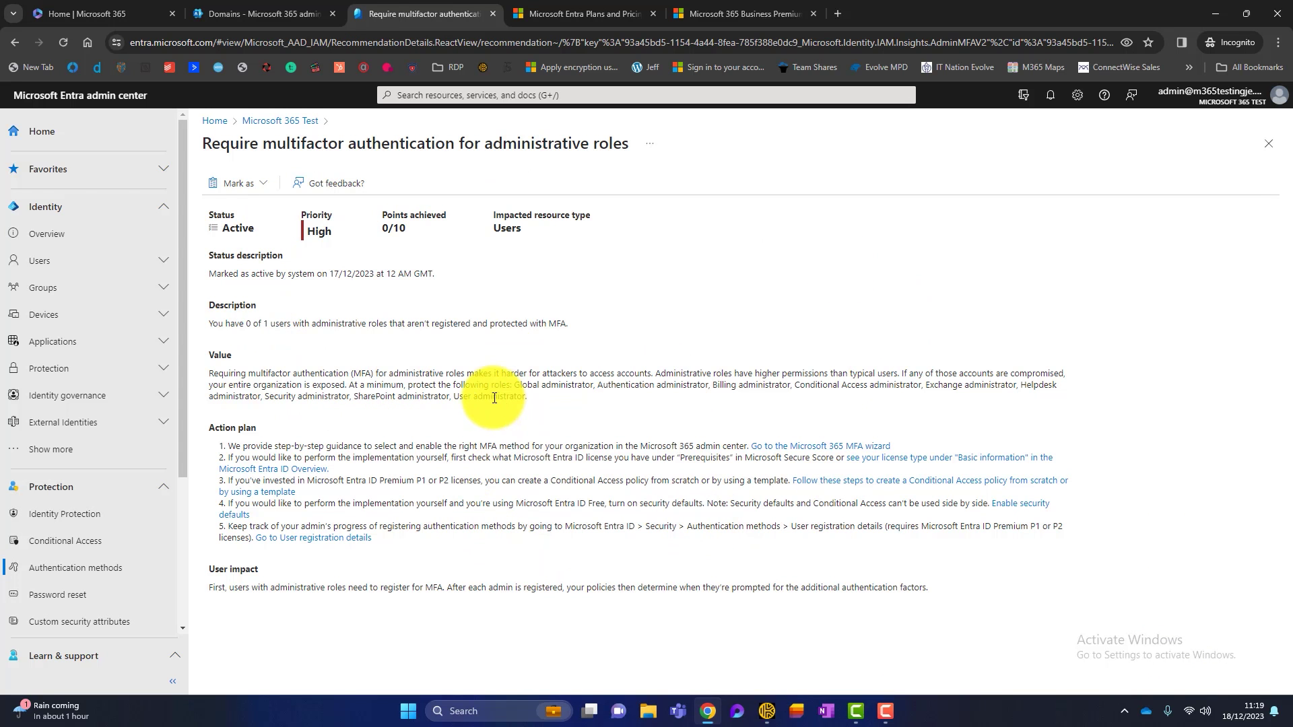
click(58, 245)
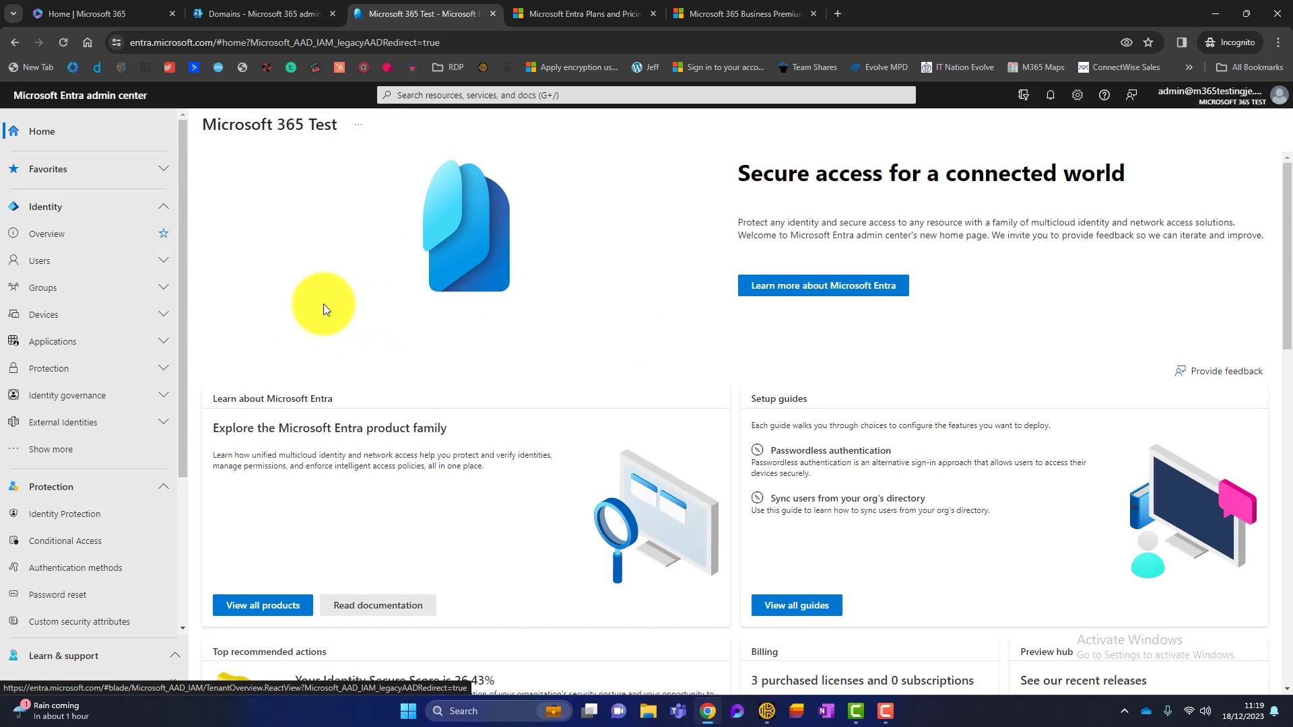
click(49, 261)
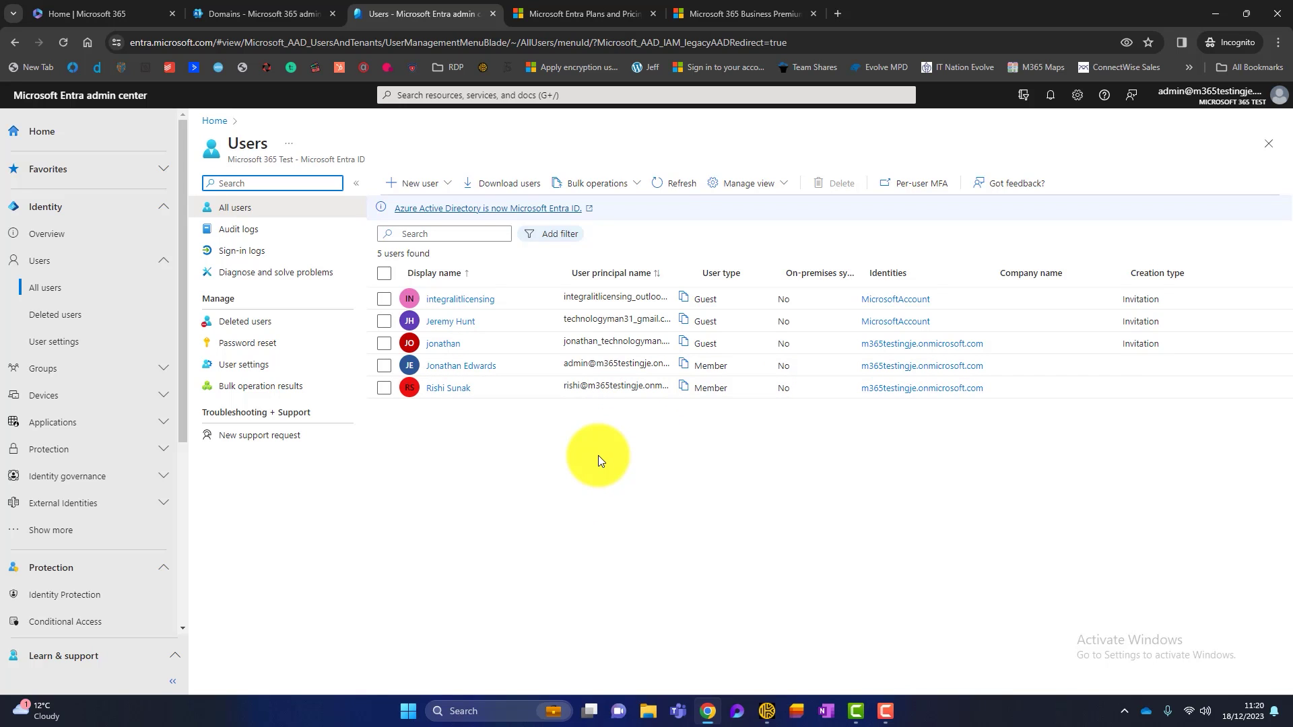
Step: Start a new internal user and enter the user's sign-in name on integral2it.co.uk
click(433, 193)
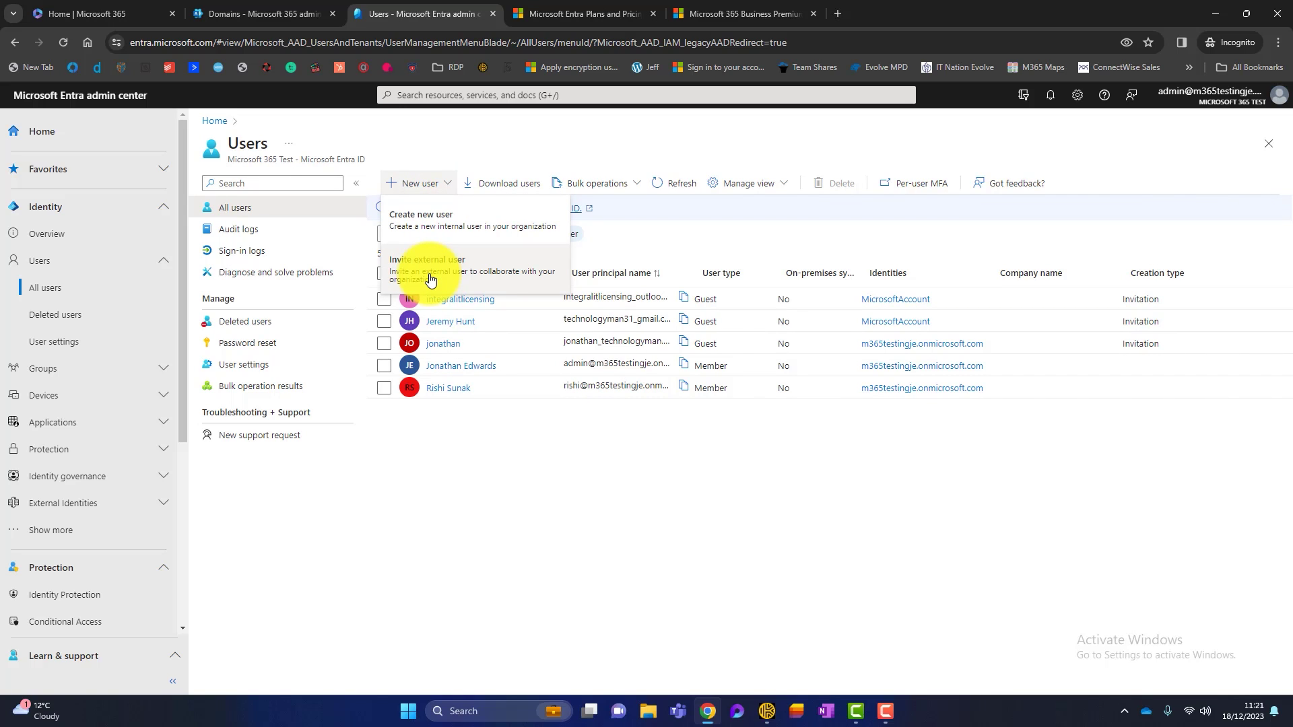
click(452, 216)
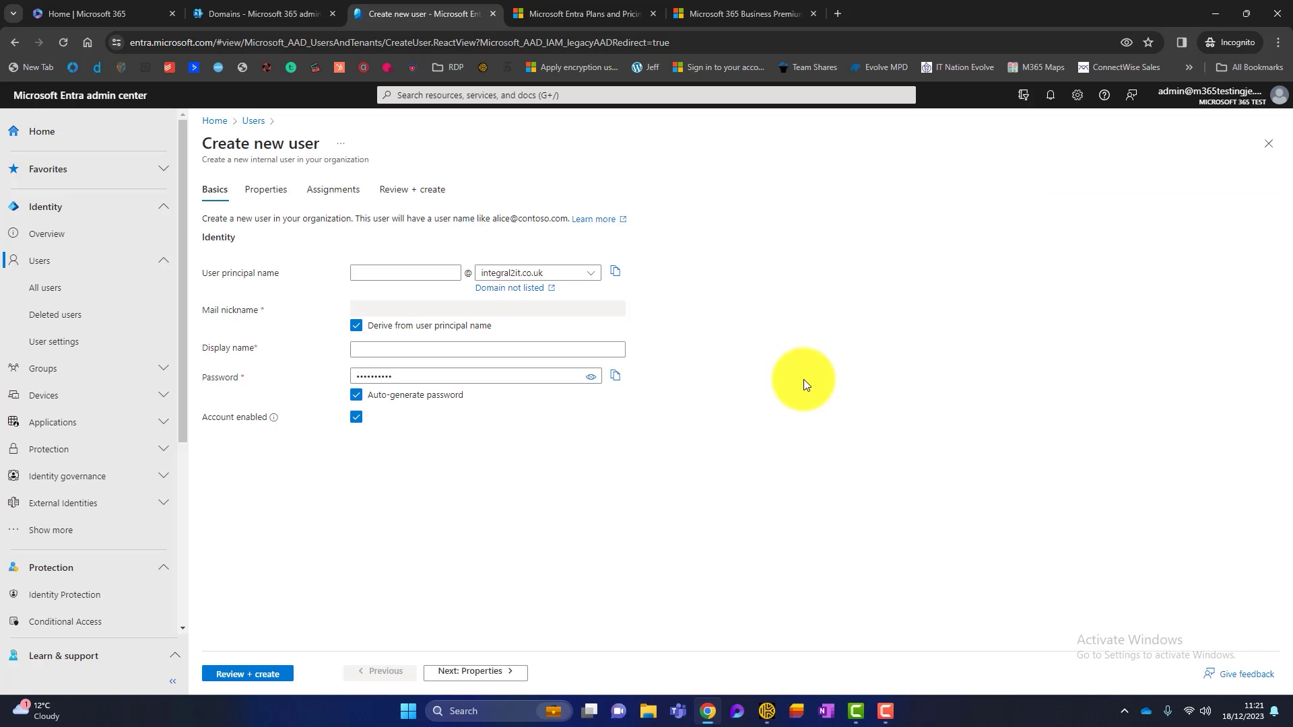
click(370, 276)
text(tony.blair)
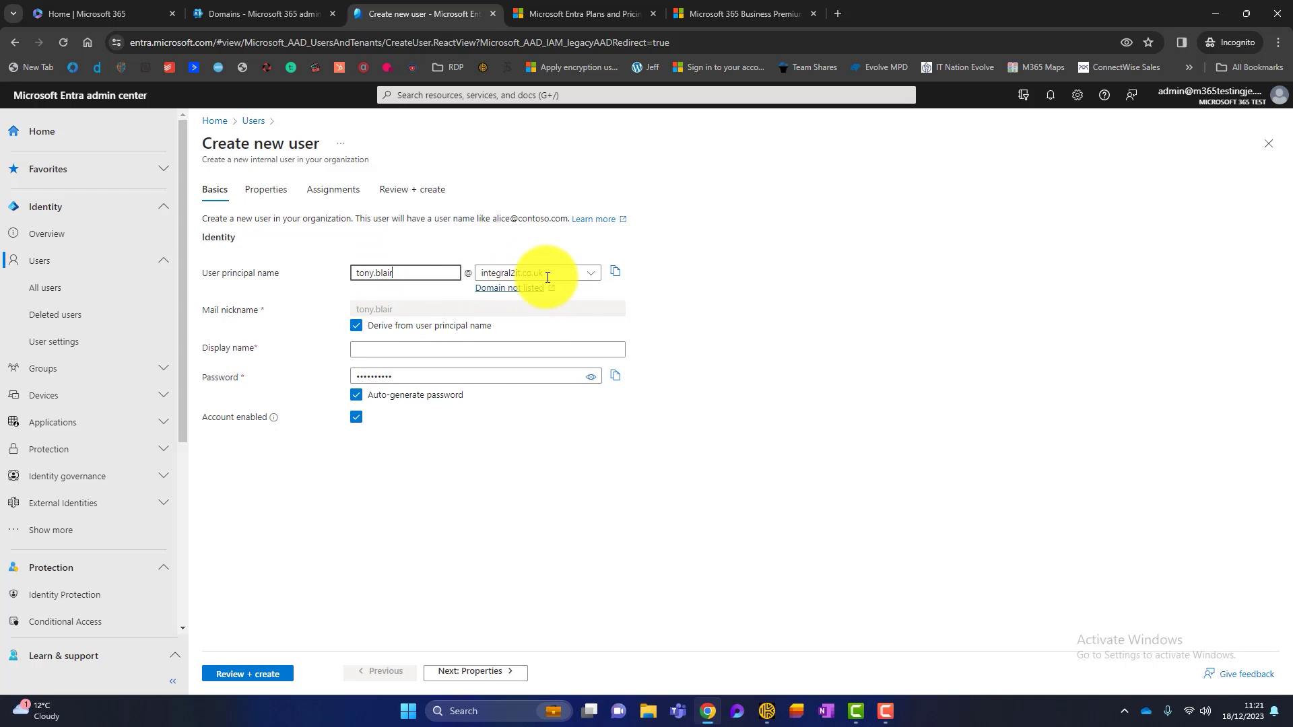
click(598, 275)
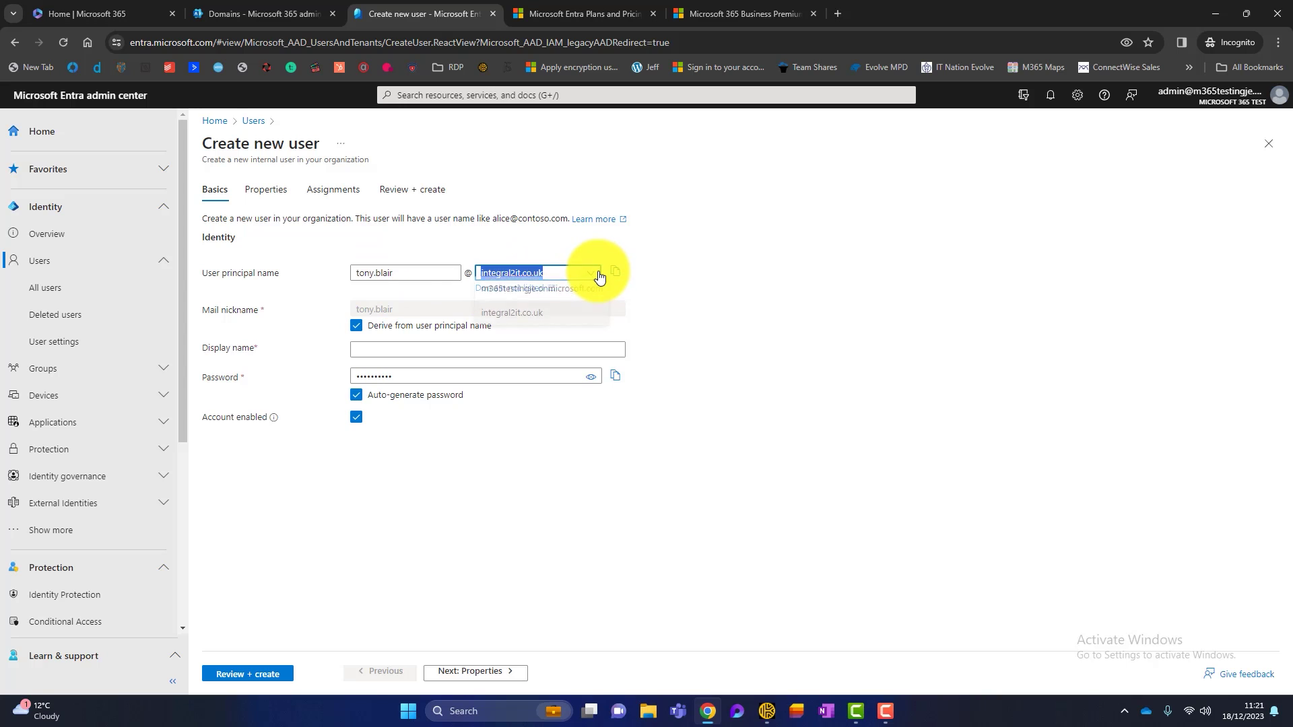
click(510, 312)
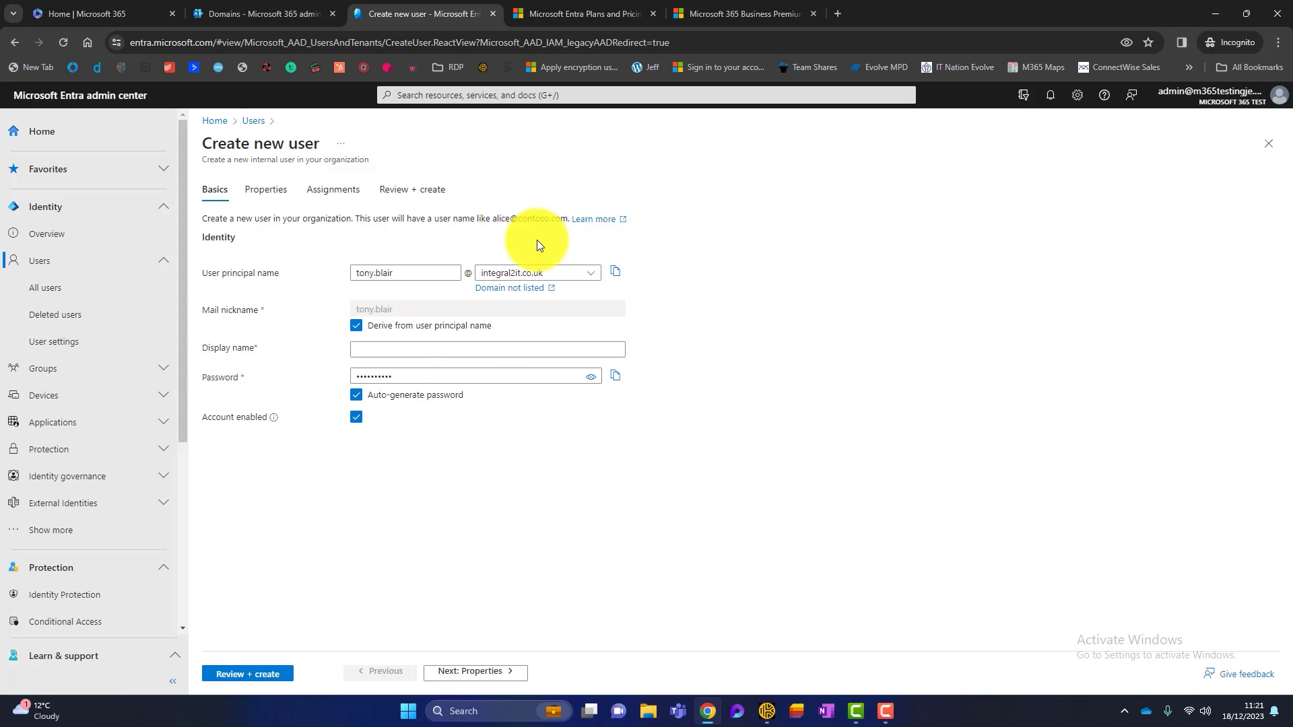
Step: Enter the user's display name and check the auto-generated password
click(403, 351)
text(Tony Blair)
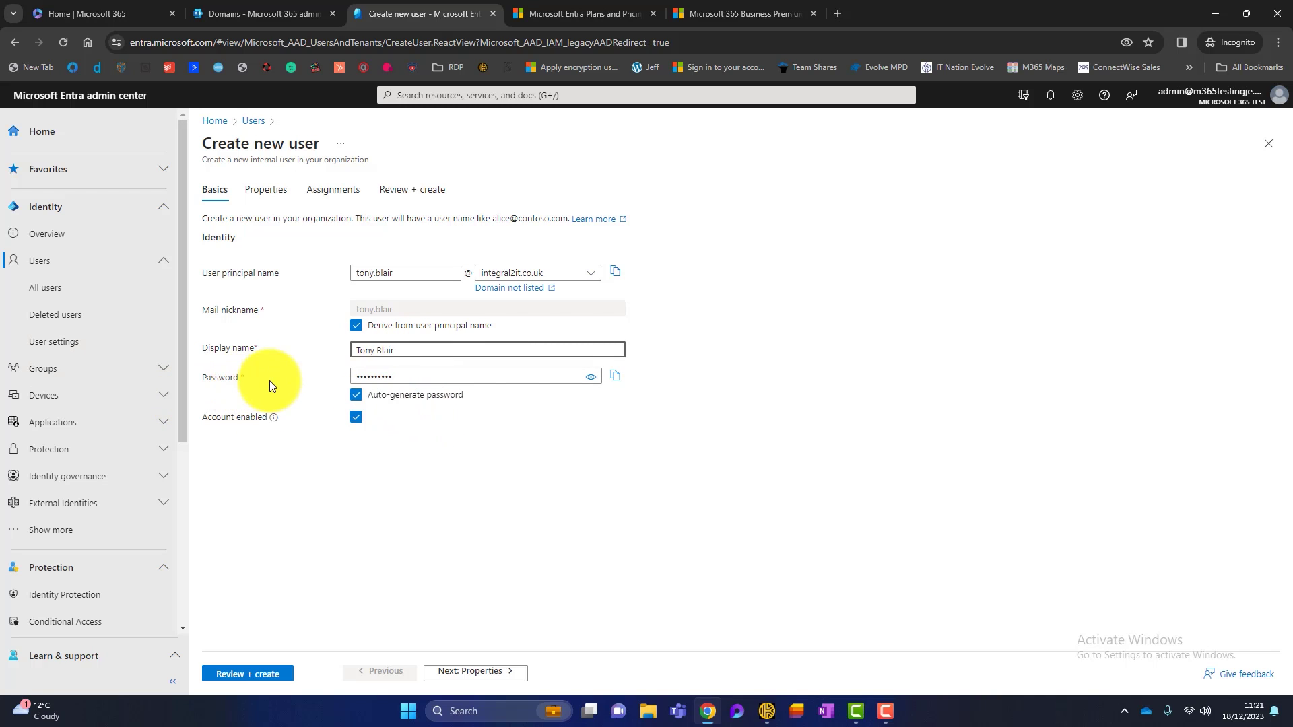
click(589, 379)
click(590, 379)
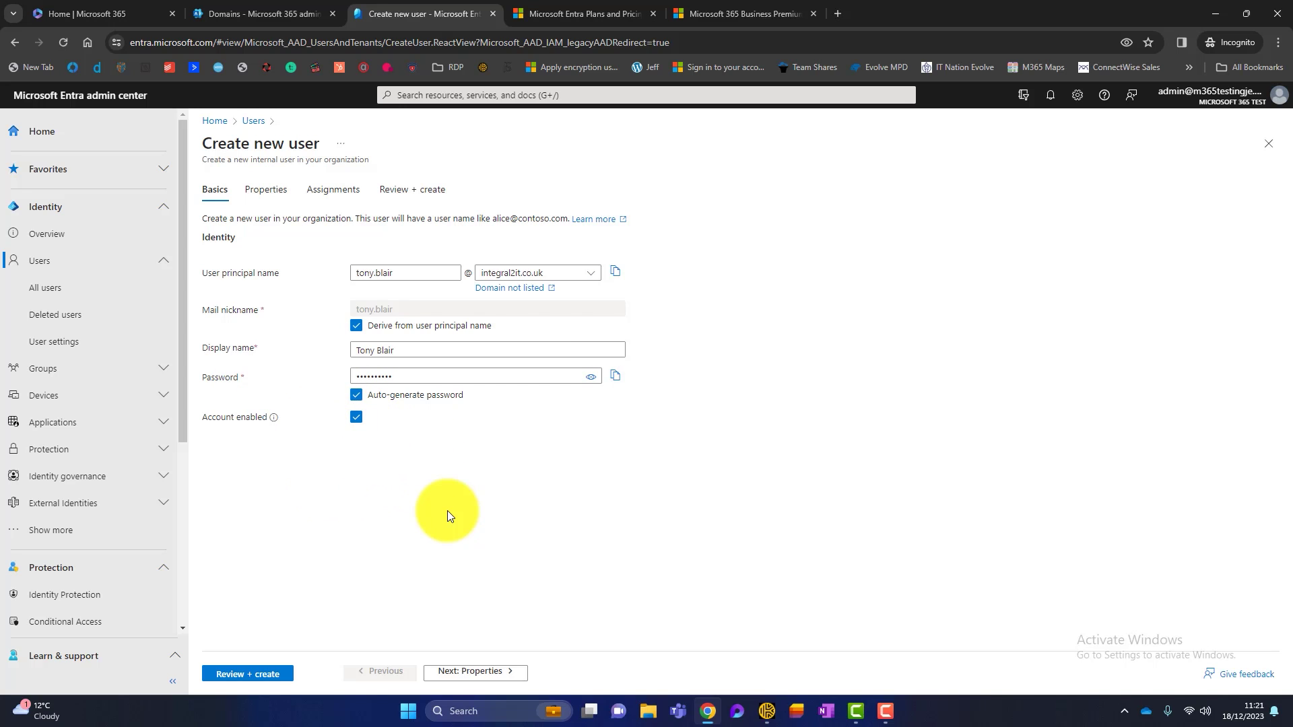
Step: On the Properties step, enter the user's first and last name
click(462, 673)
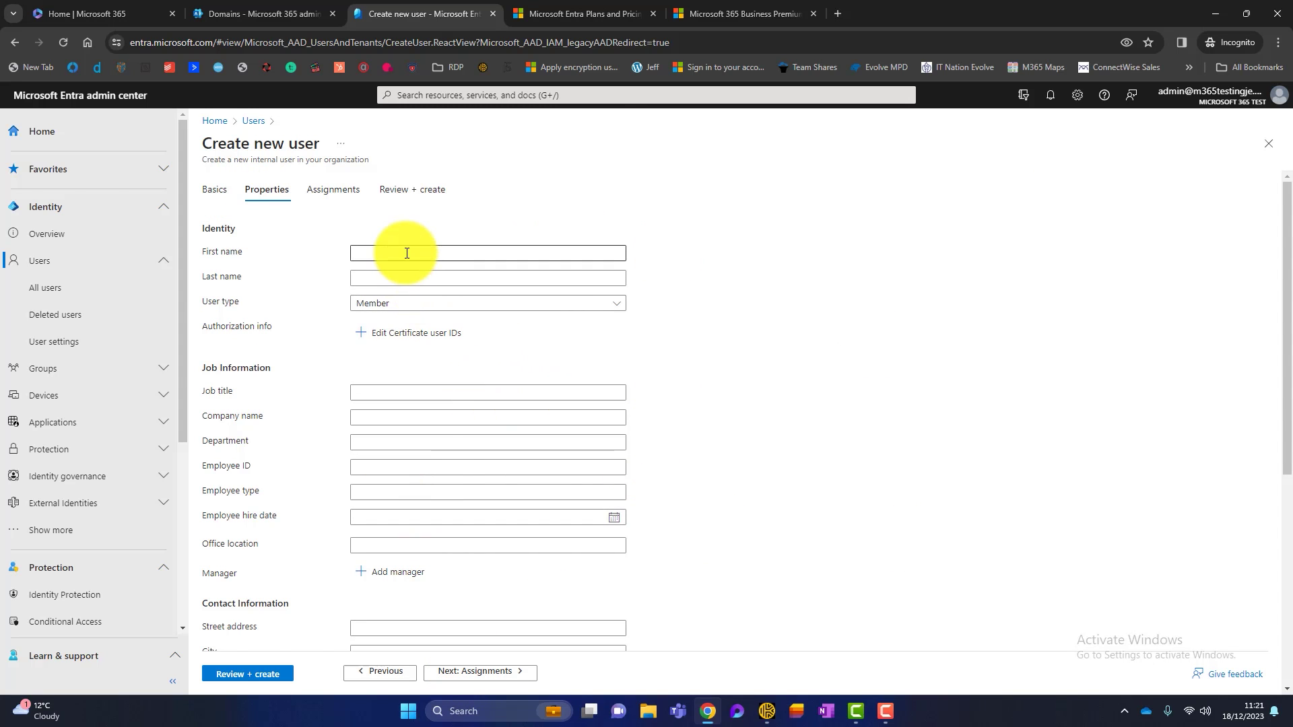
click(468, 252)
text(Tony)
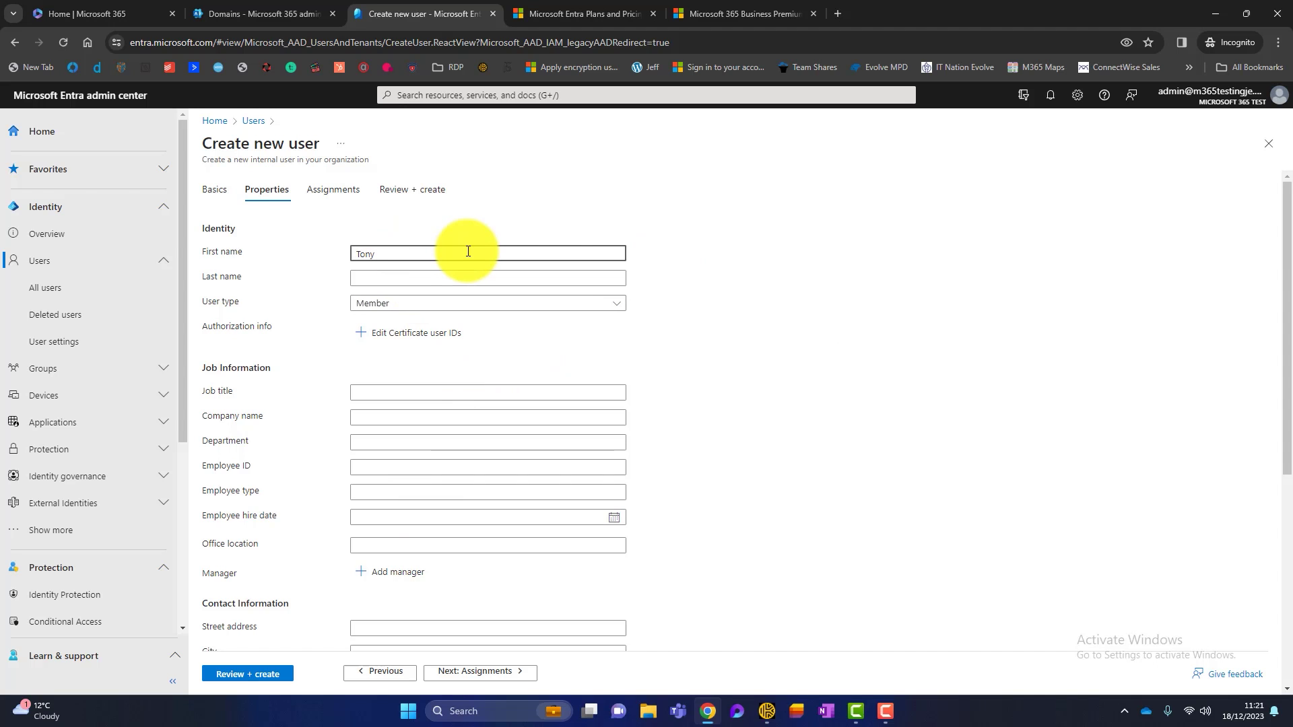
key(Tab)
text(Blair)
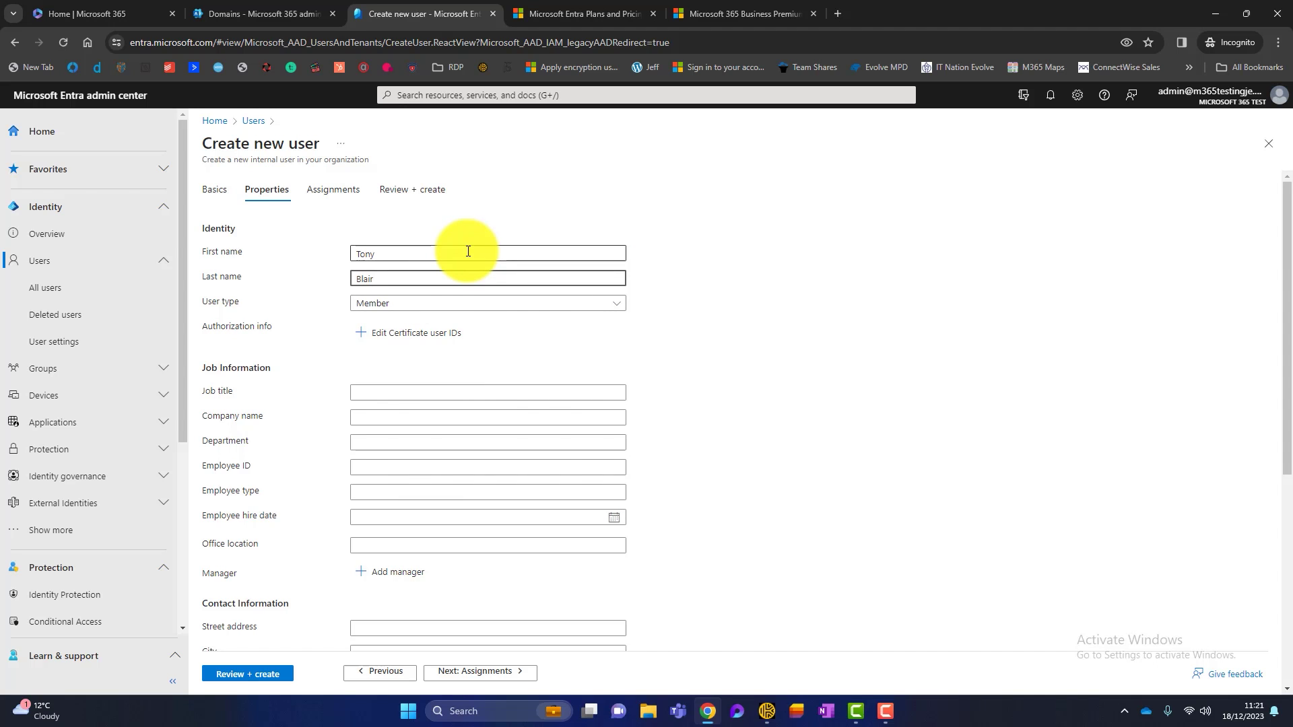
Step: Set job title to Director and company name to Integral IT
click(403, 393)
text(Director)
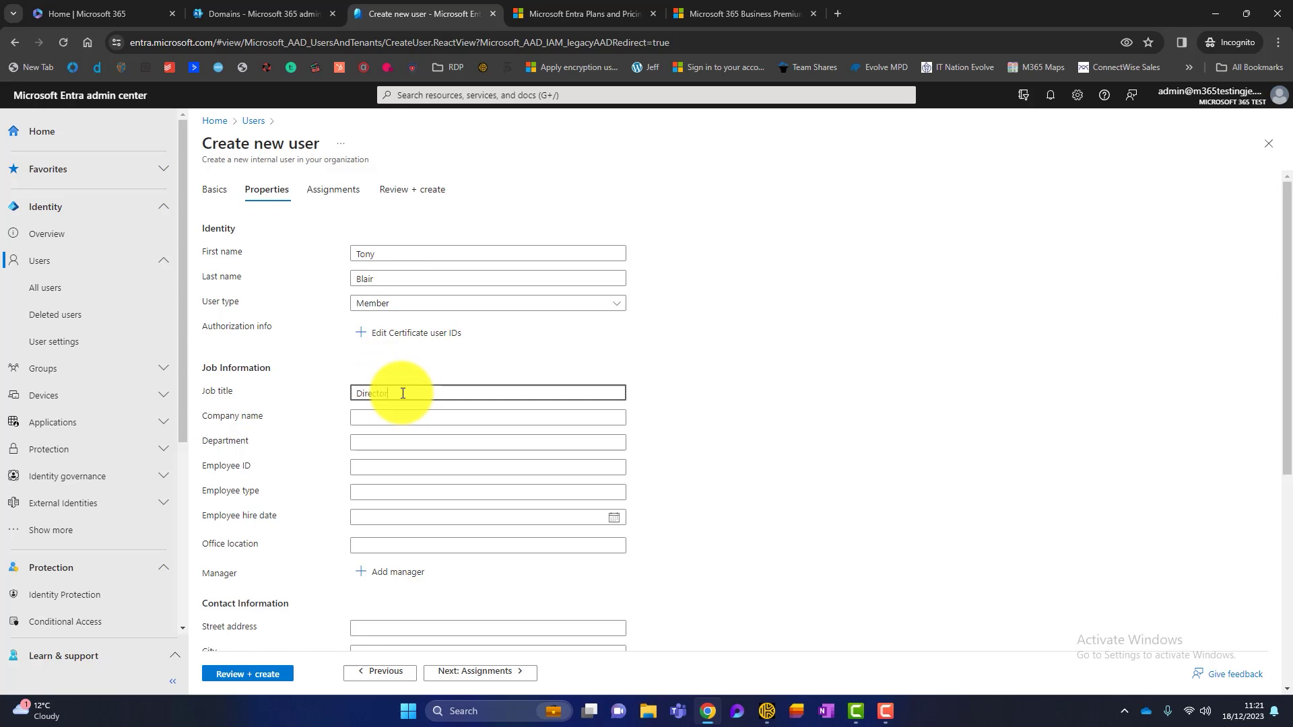
click(403, 413)
click(403, 414)
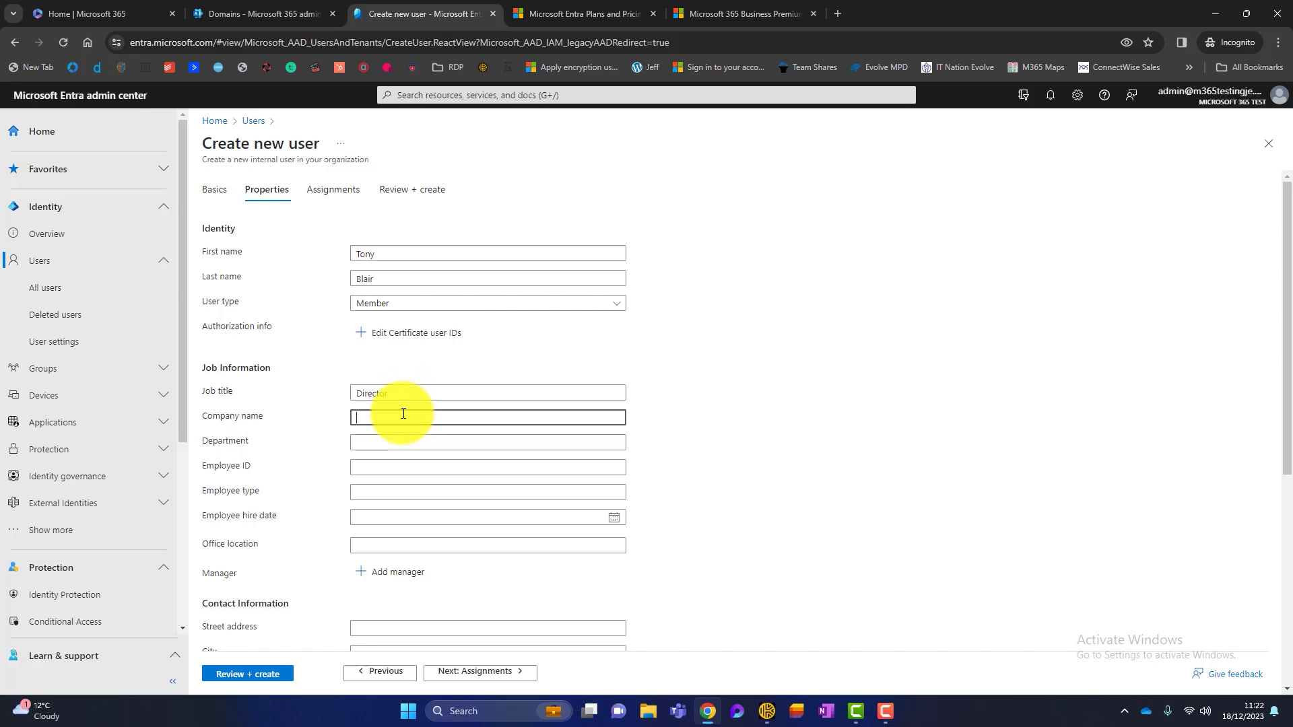
text(Integral IT)
click(395, 467)
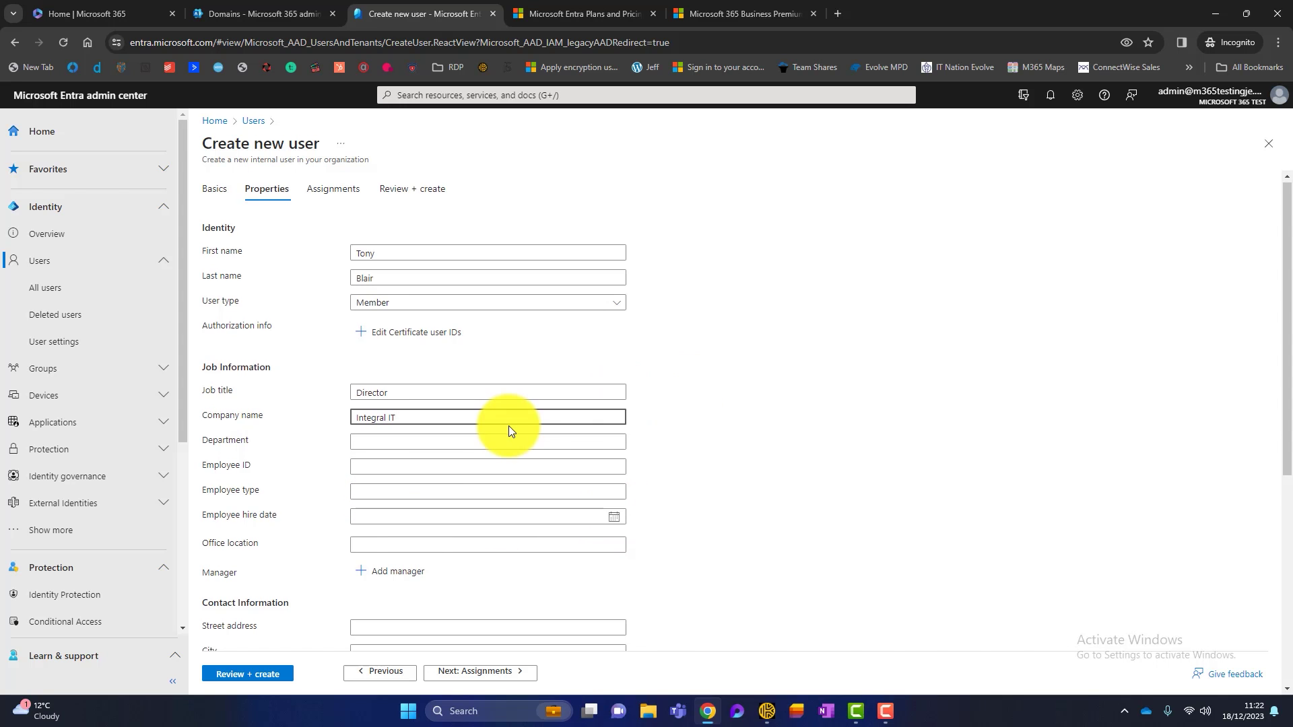
scroll(507, 425, down, 3)
scroll(487, 444, down, 3)
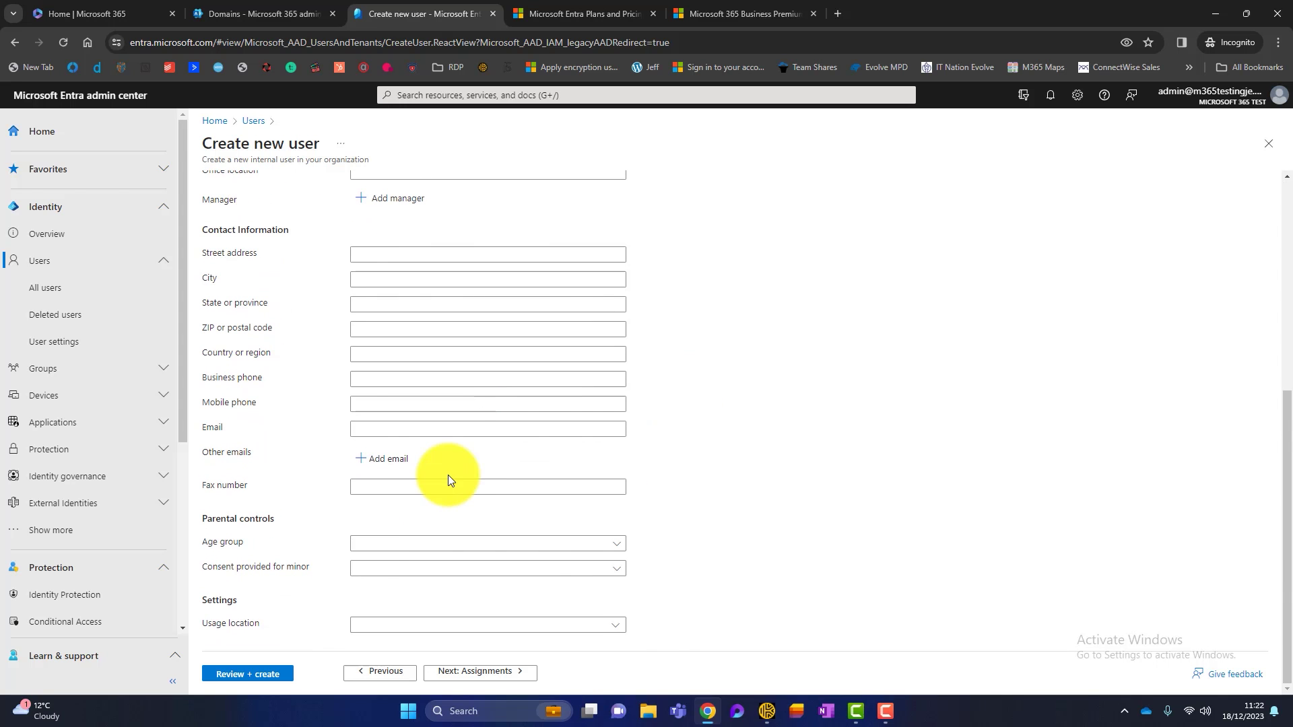
scroll(447, 475, up, 6)
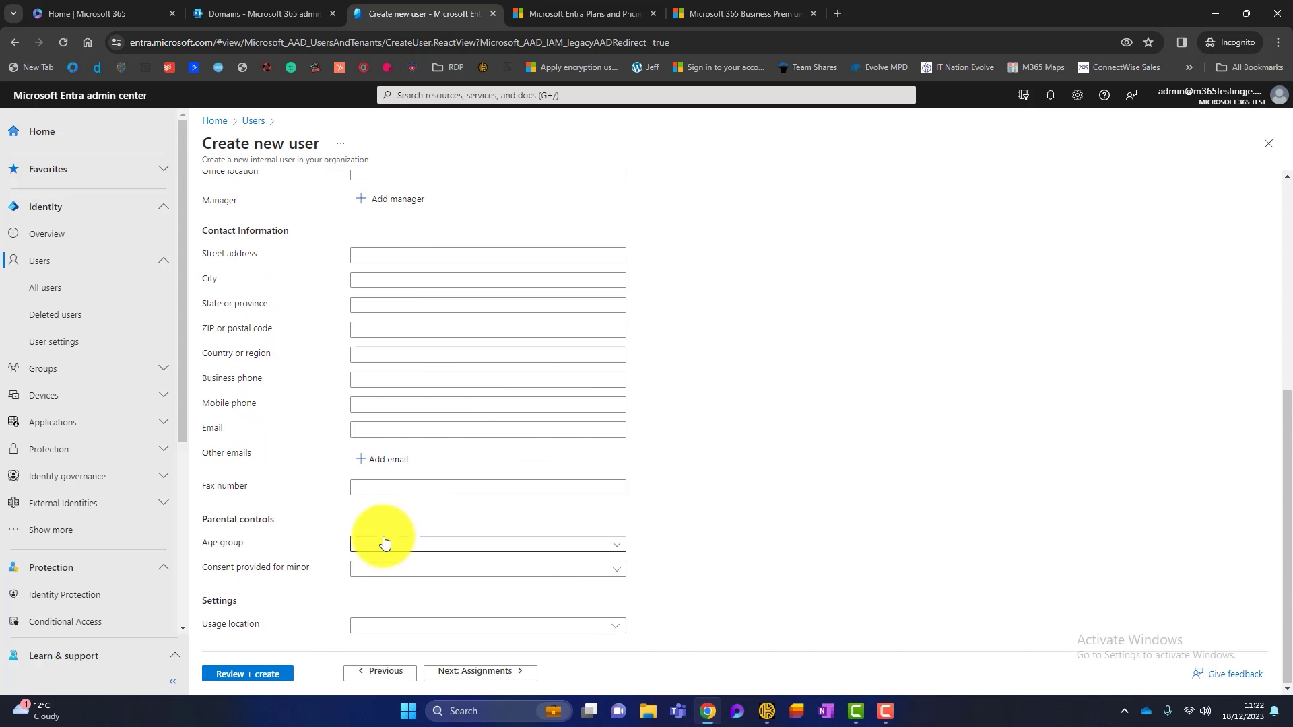
Step: Assign the new user to the Government Finance group
click(452, 676)
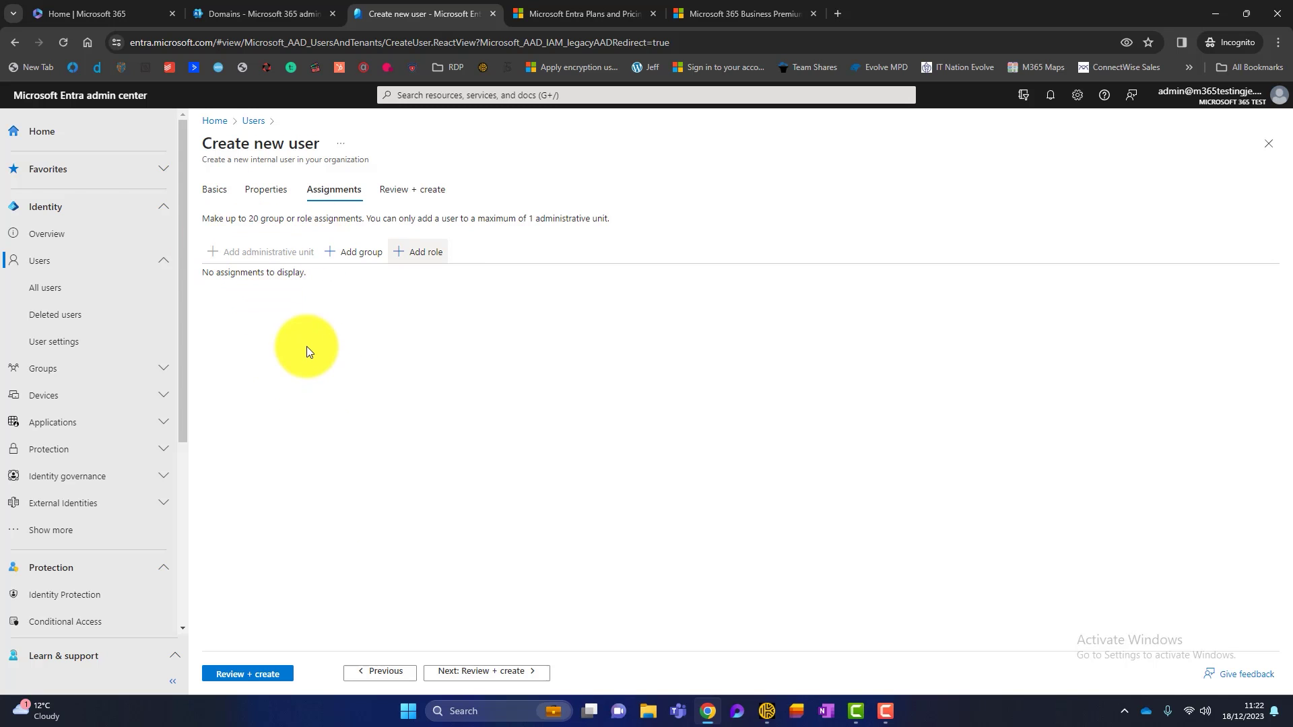
click(351, 254)
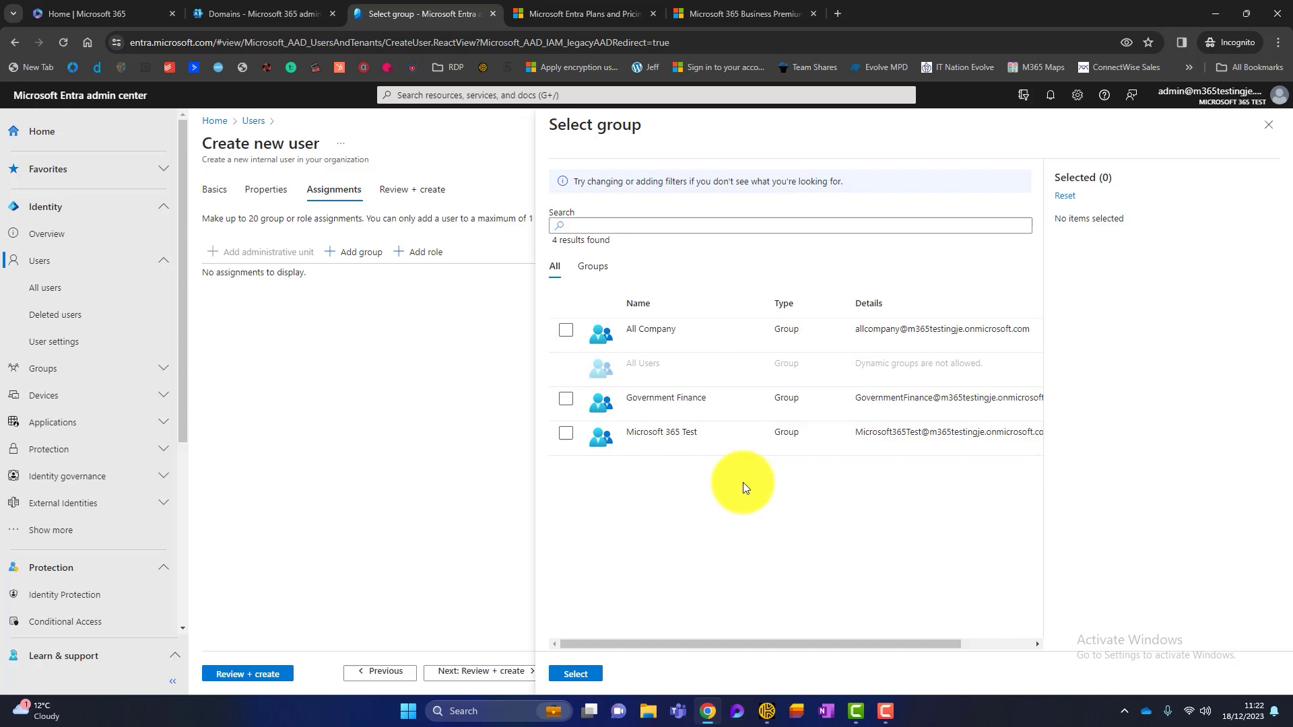
click(564, 403)
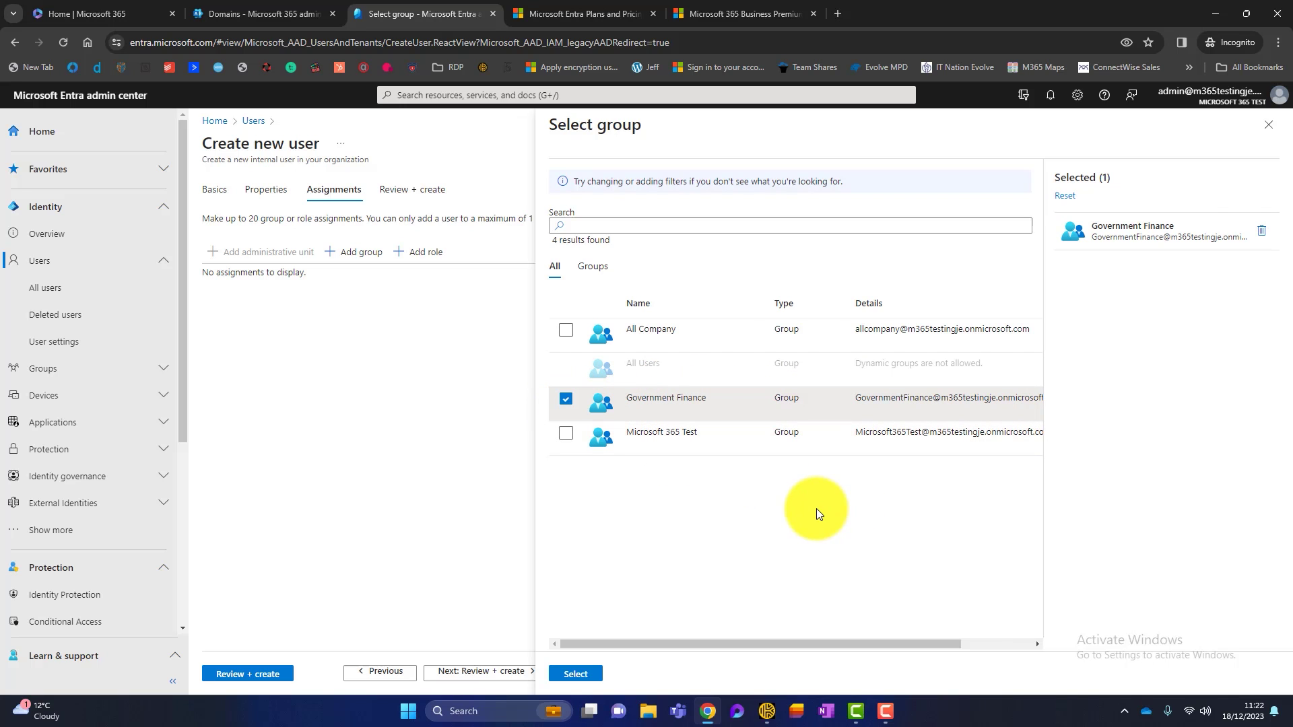
click(577, 674)
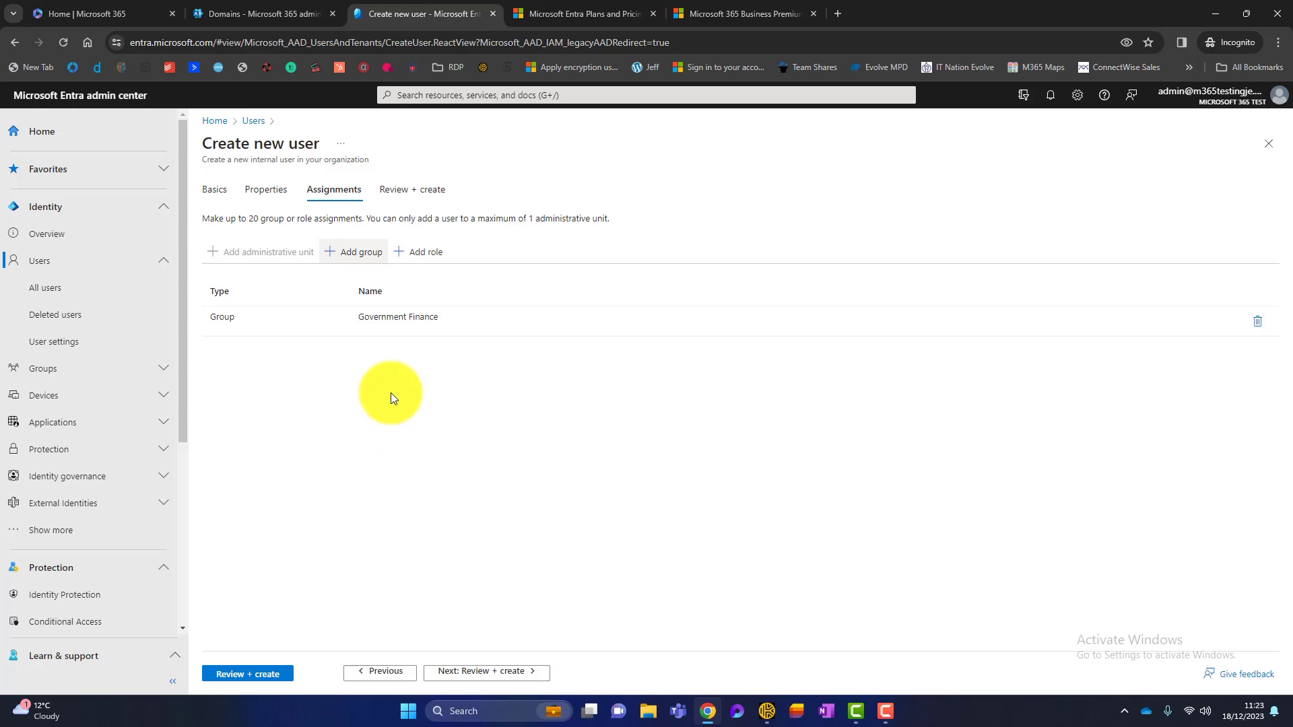
Step: Browse the directory roles and close the list without assigning a role
click(435, 255)
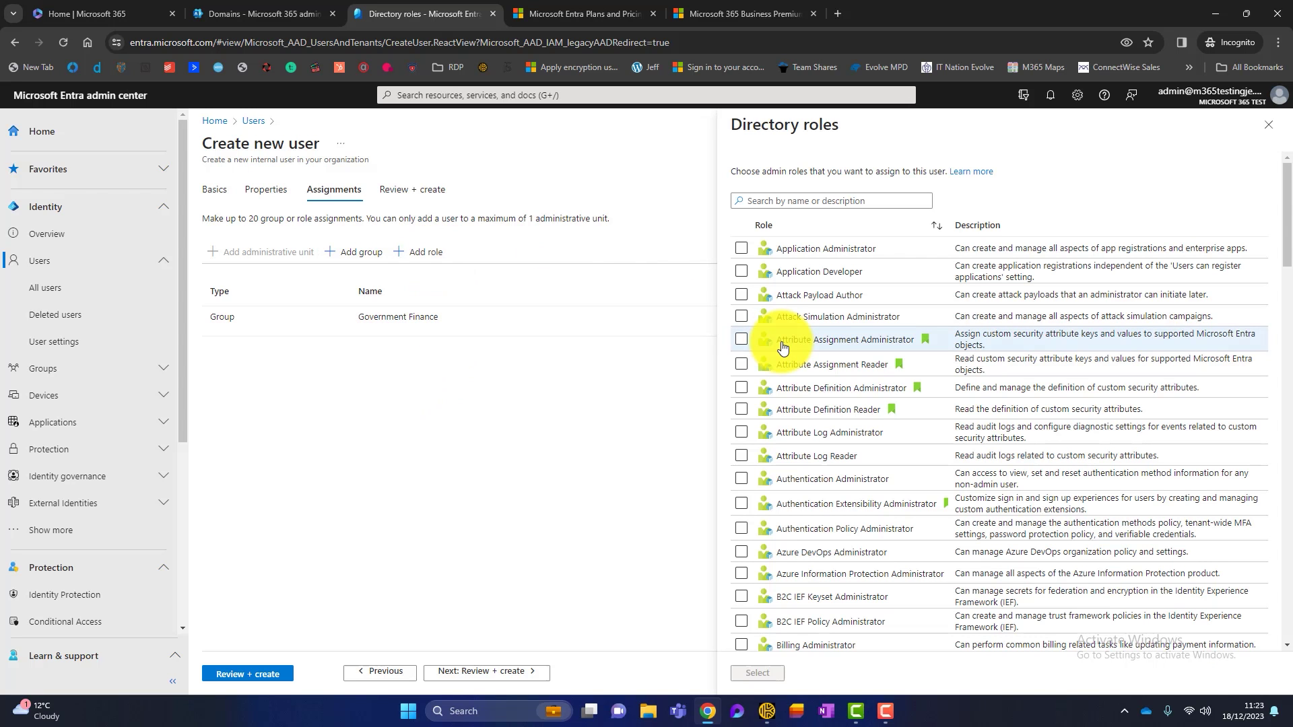
scroll(785, 364, down, 1)
scroll(785, 366, down, 7)
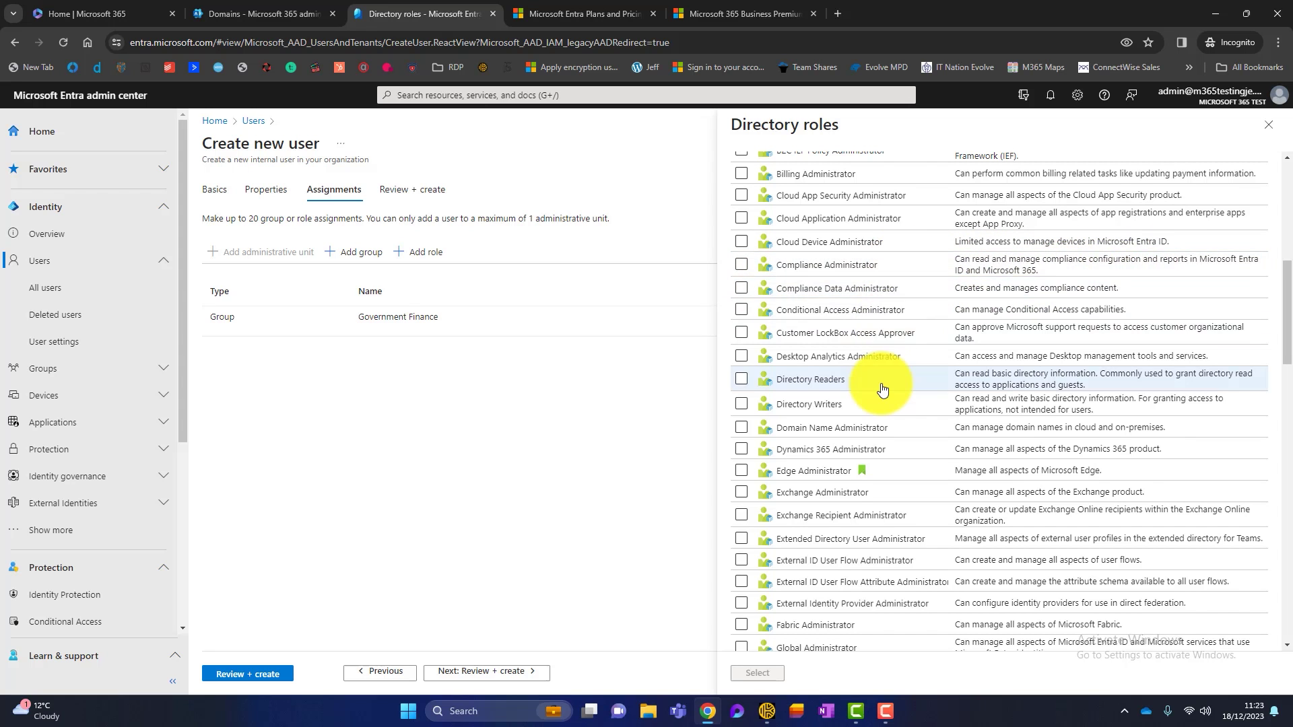
scroll(881, 389, down, 7)
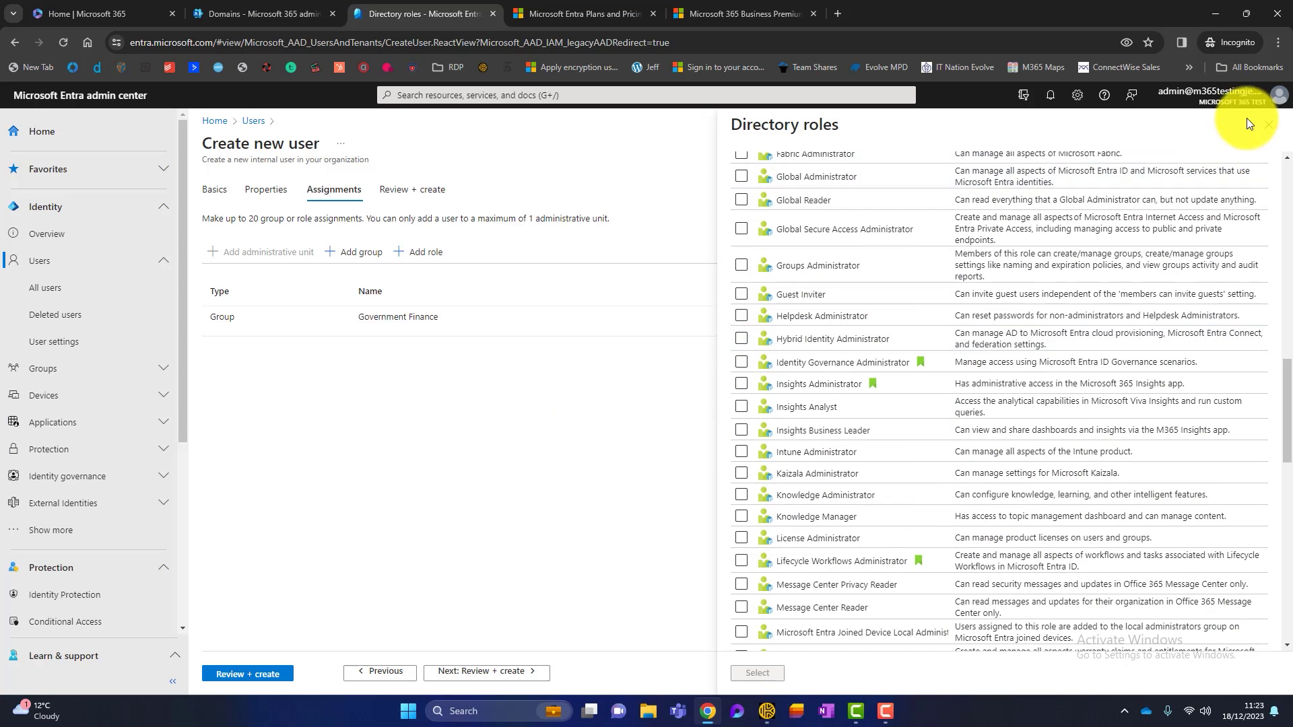
click(1267, 125)
Step: Review and create the new user, then refresh the All users list to 6 users
click(503, 672)
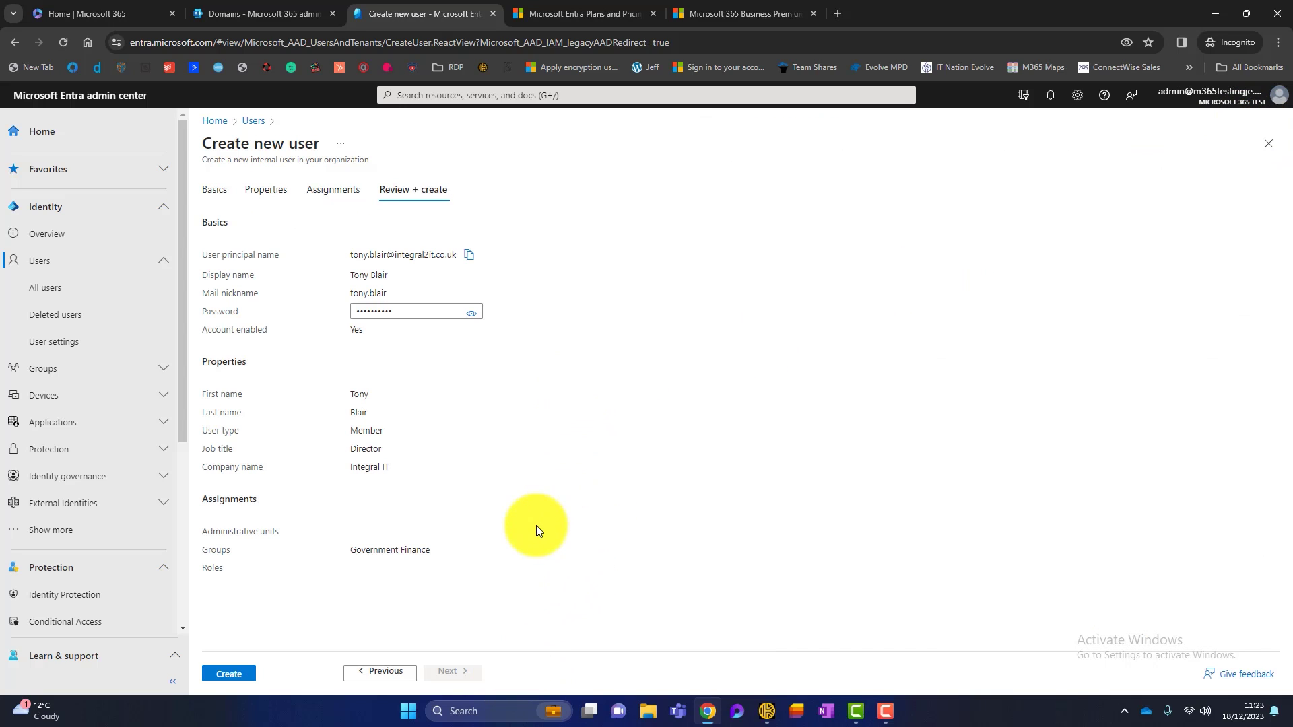
click(244, 675)
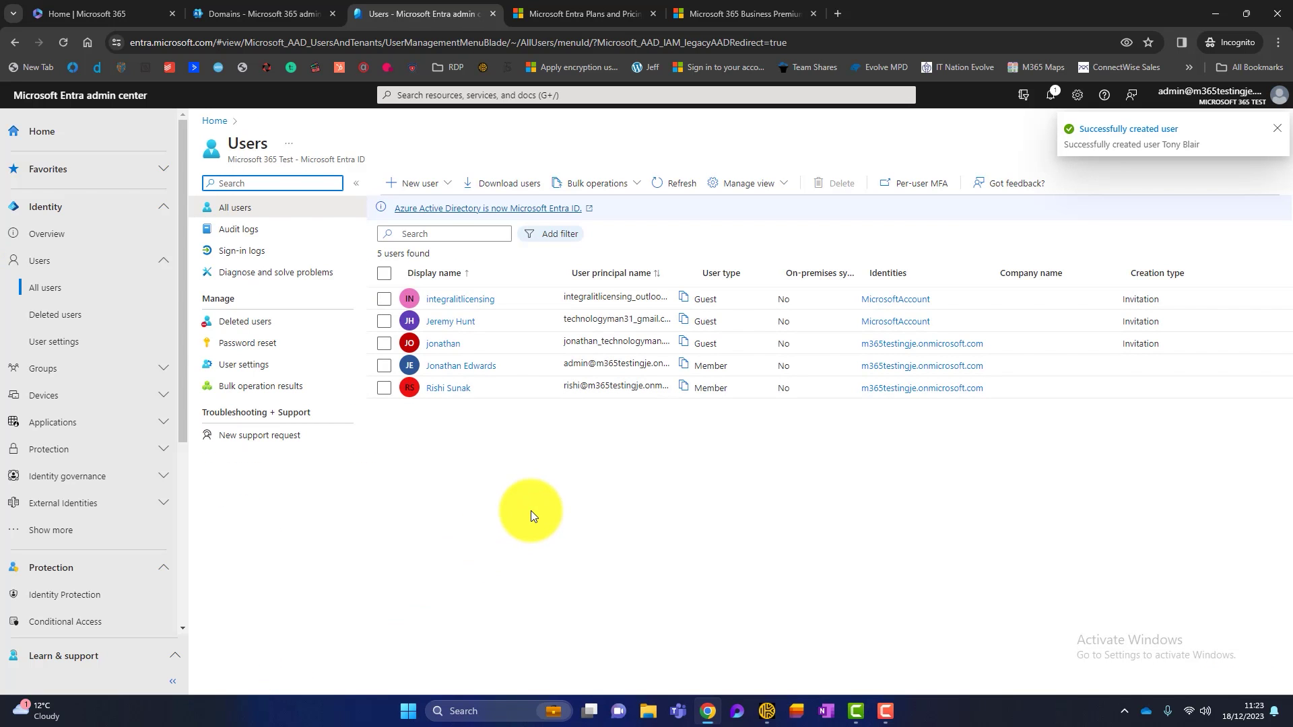
click(721, 518)
click(677, 183)
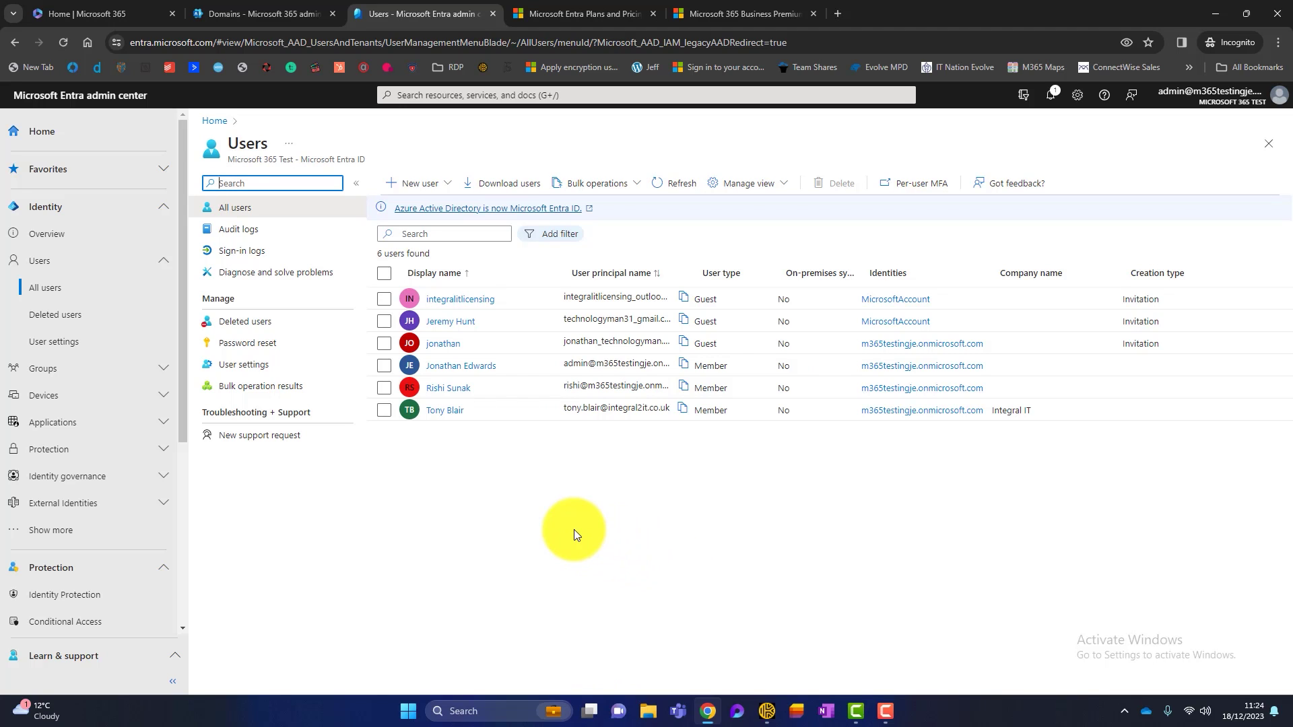
Step: View the Users audit logs, then scroll through the last 7 days' sign-in logs
click(288, 238)
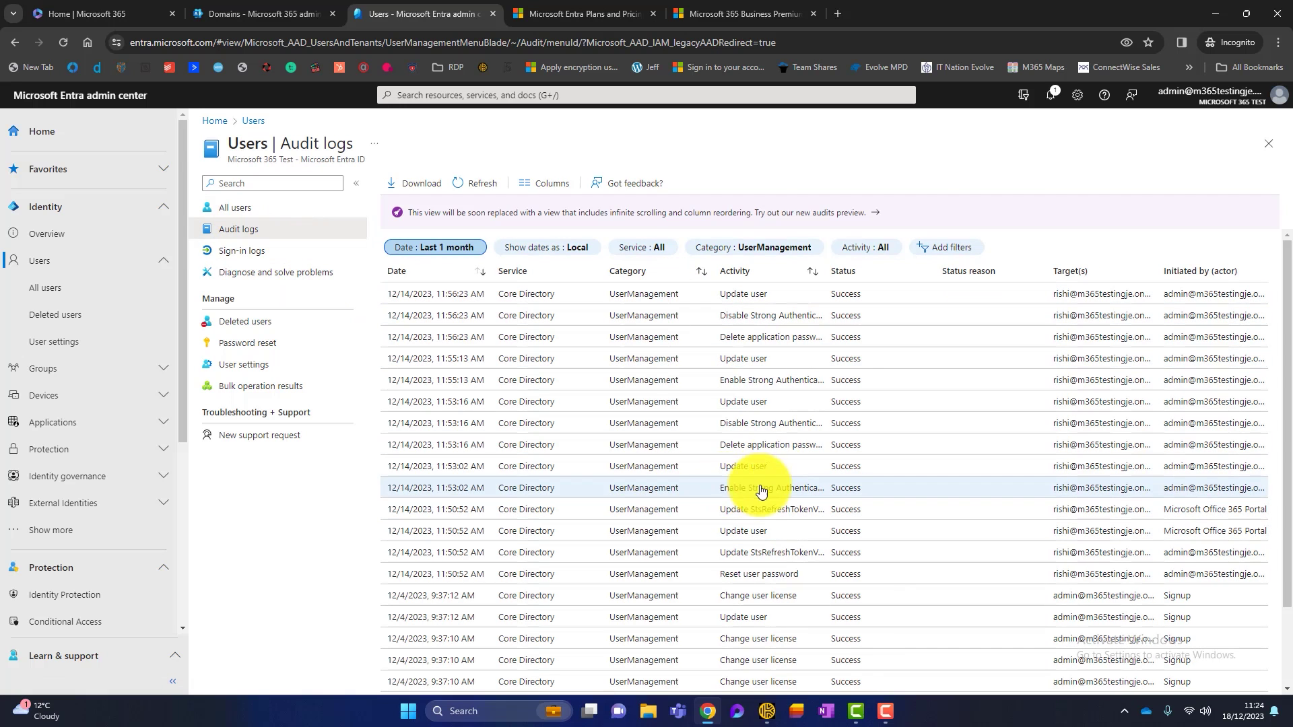
click(276, 253)
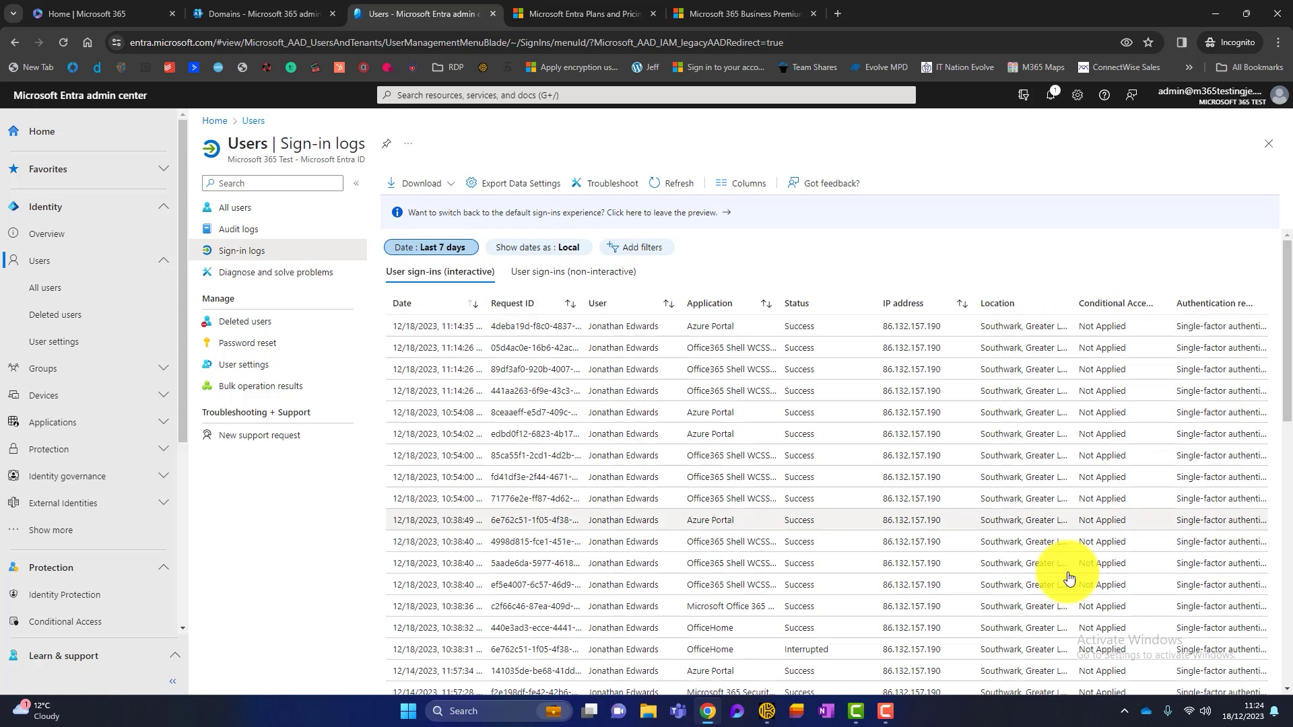
scroll(763, 470, down, 1)
scroll(763, 470, down, 6)
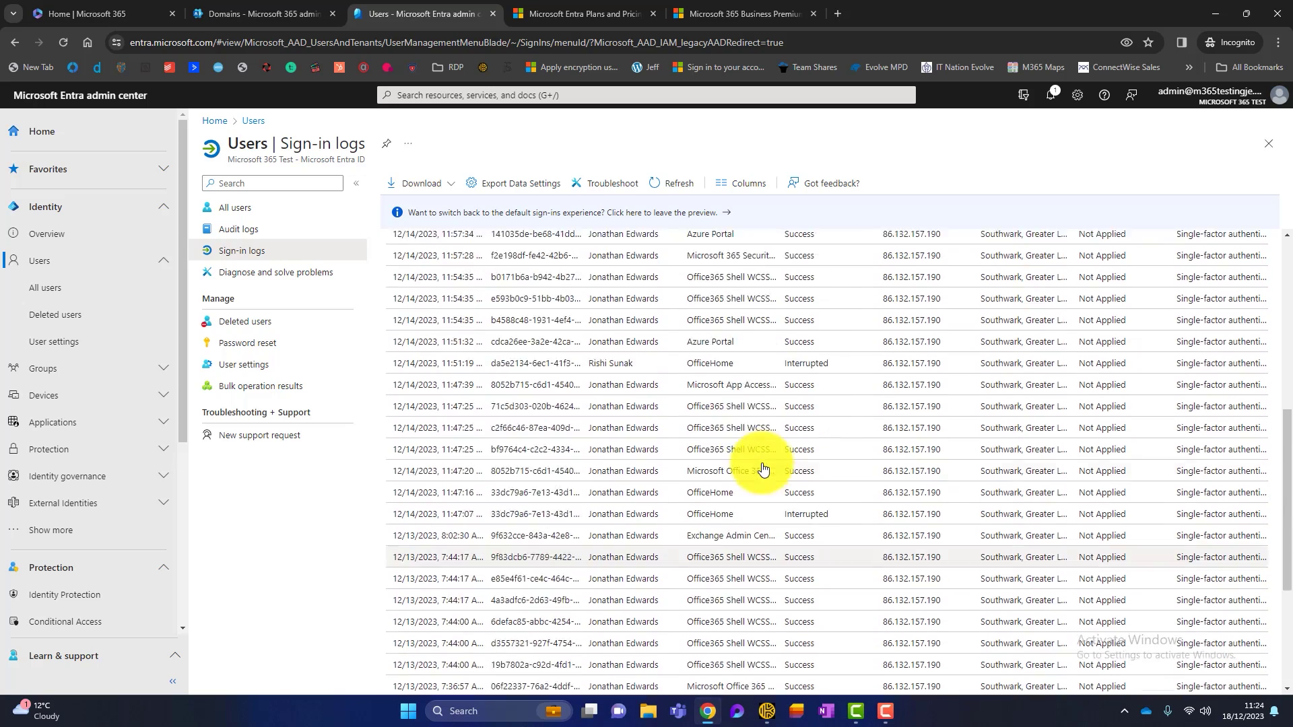
scroll(763, 470, up, 6)
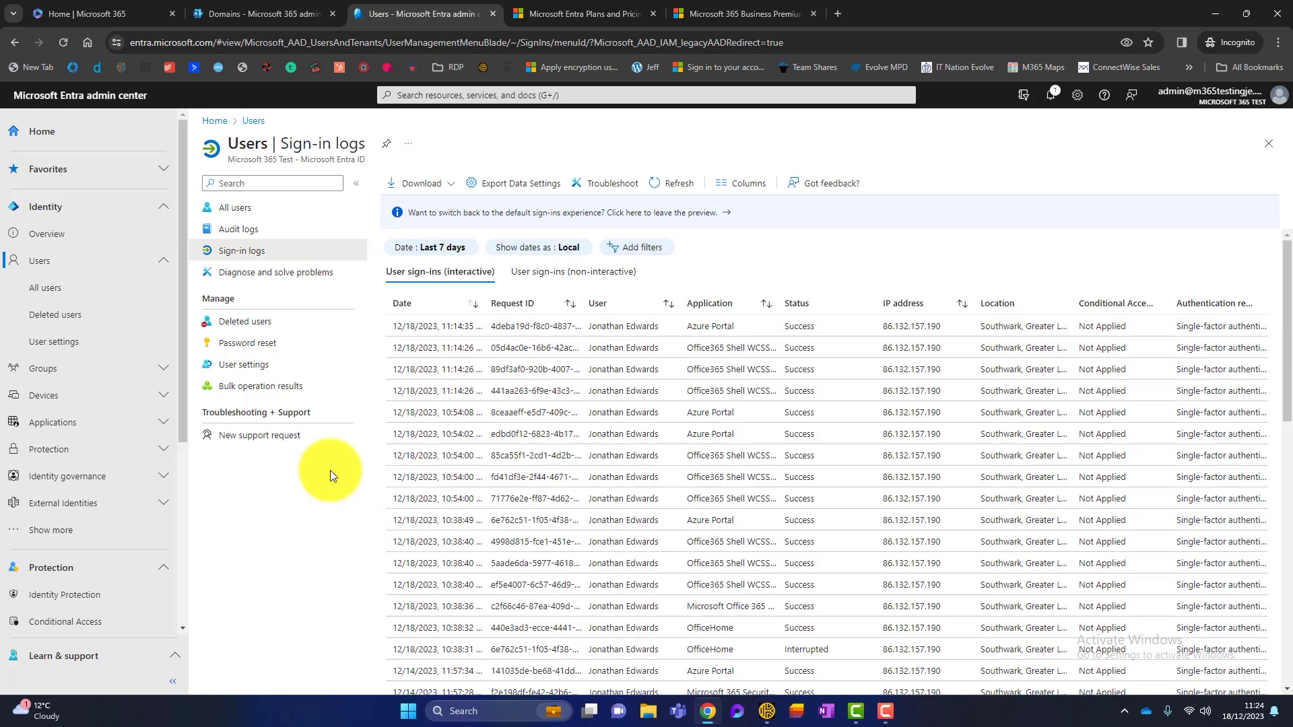
Step: Delete the newly created user from All users and refresh to confirm 5 users remain
click(241, 217)
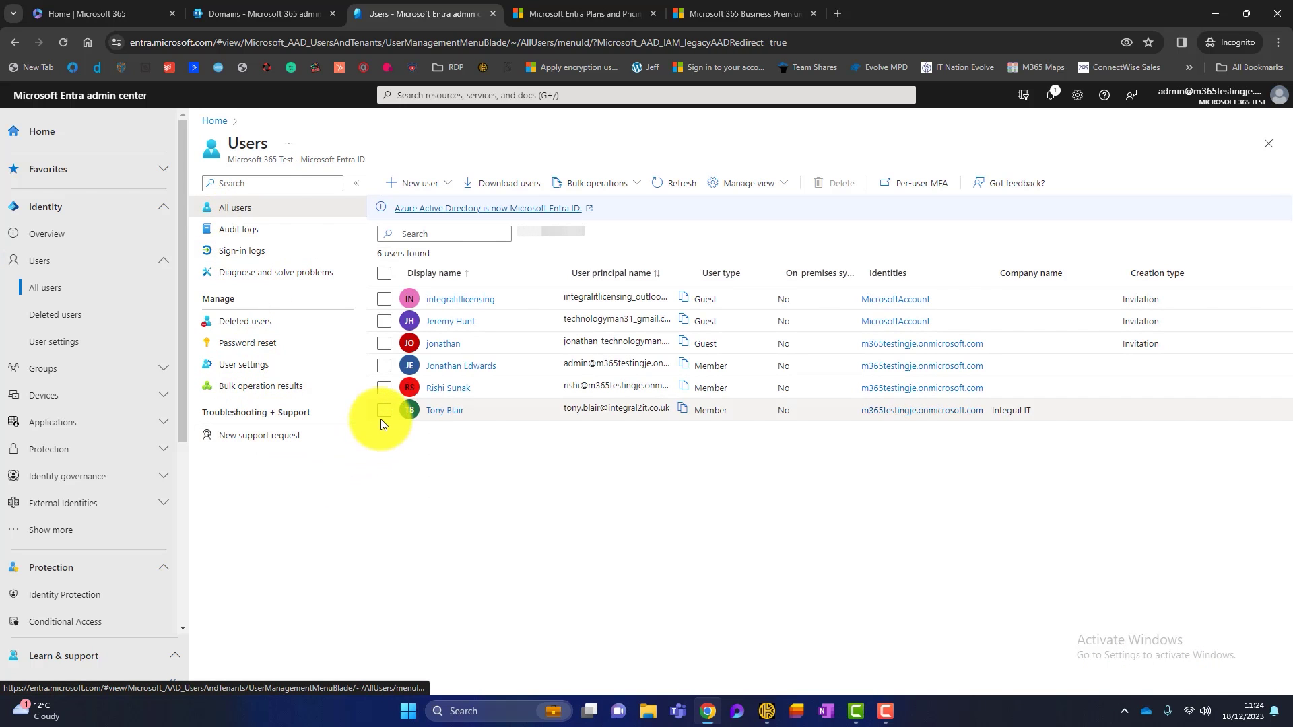
click(403, 418)
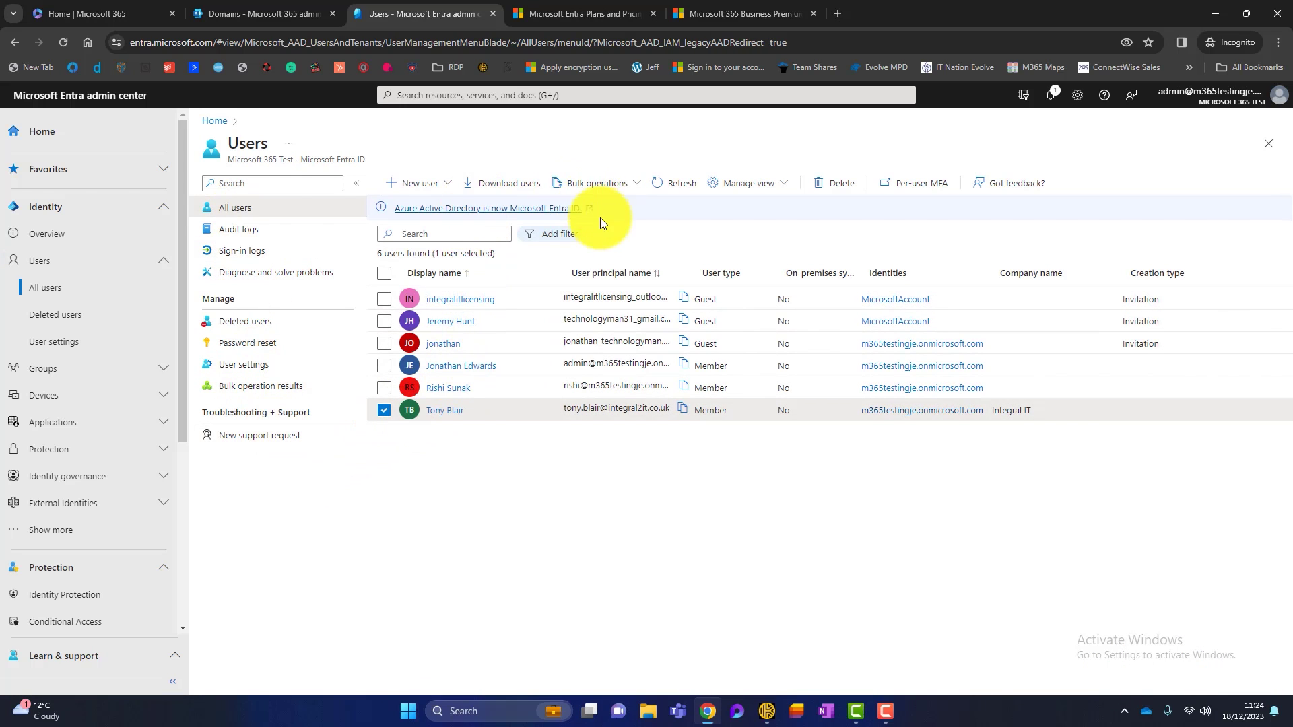
click(841, 185)
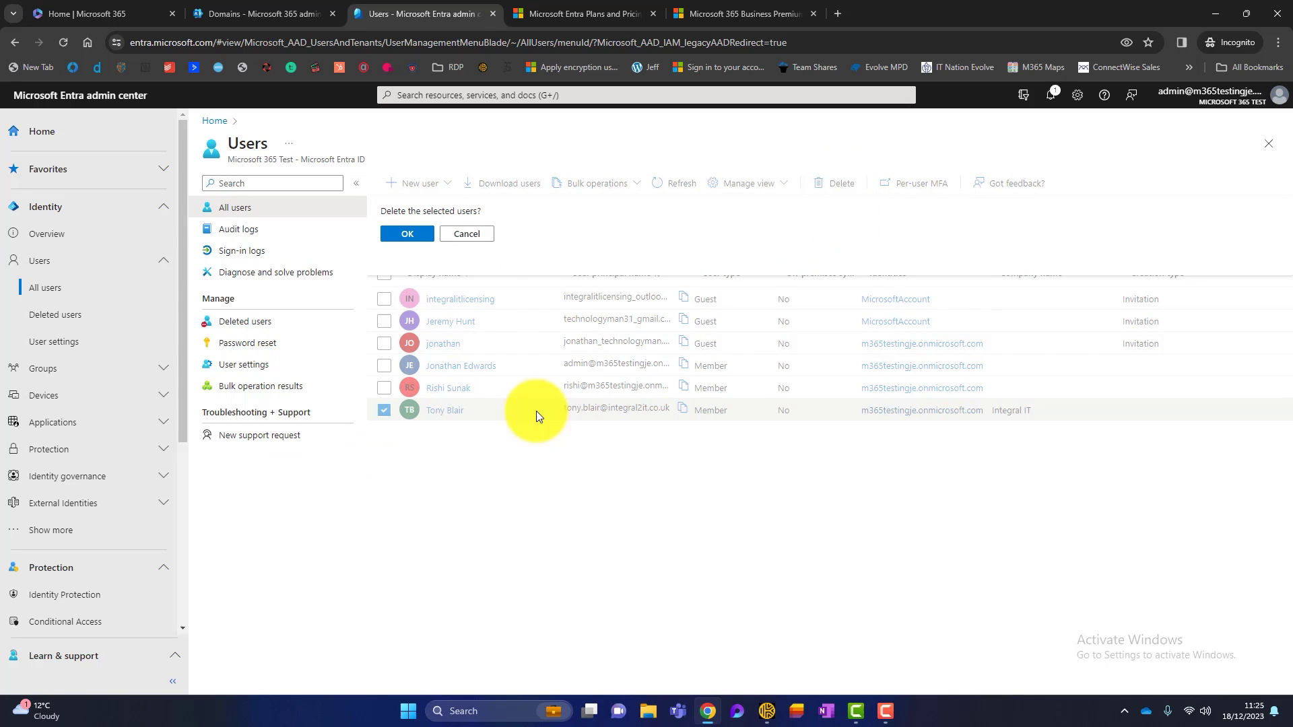
click(383, 234)
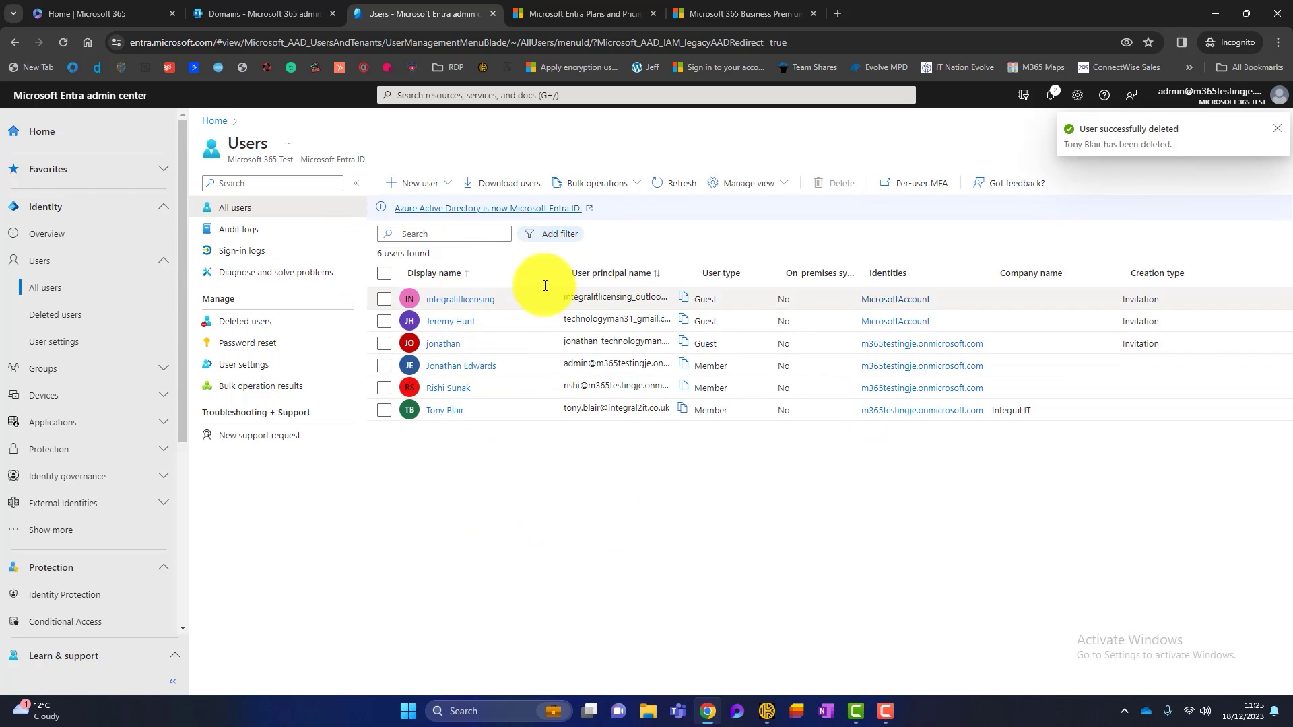
click(672, 182)
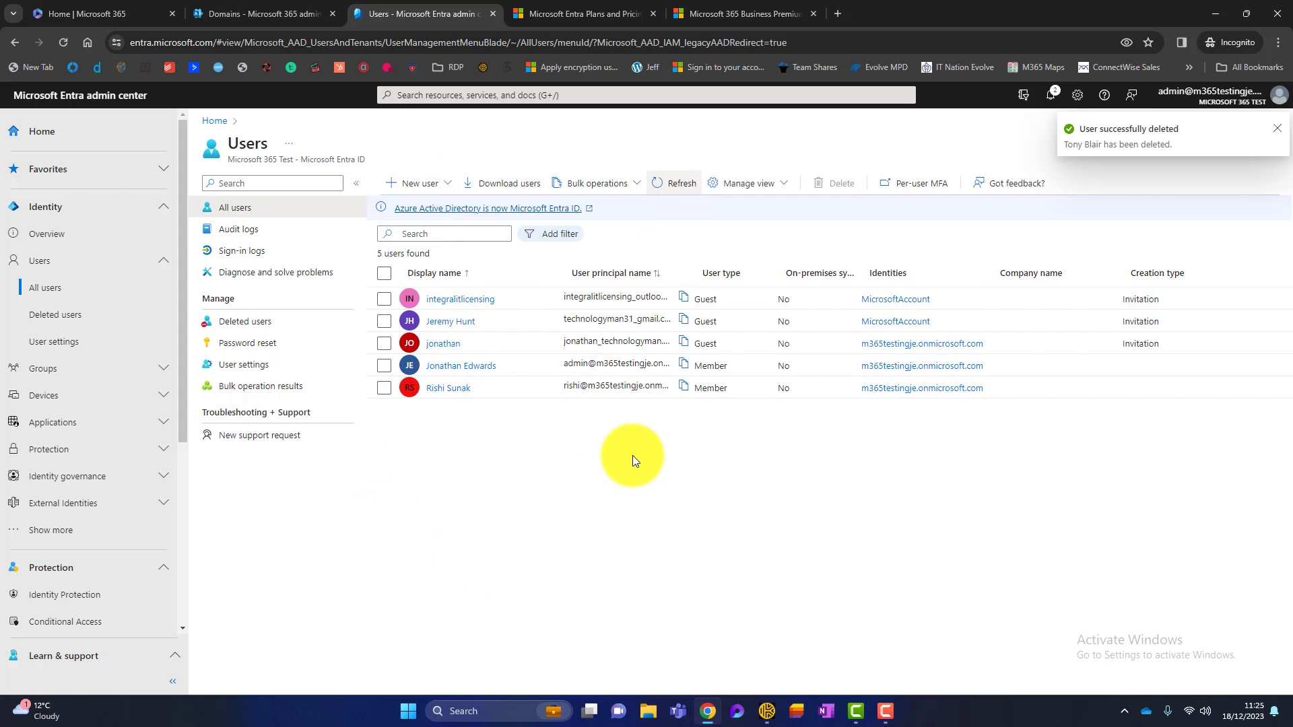
Step: Inspect the deleted account in Deleted users and its 30-day permanent deletion notice
click(281, 323)
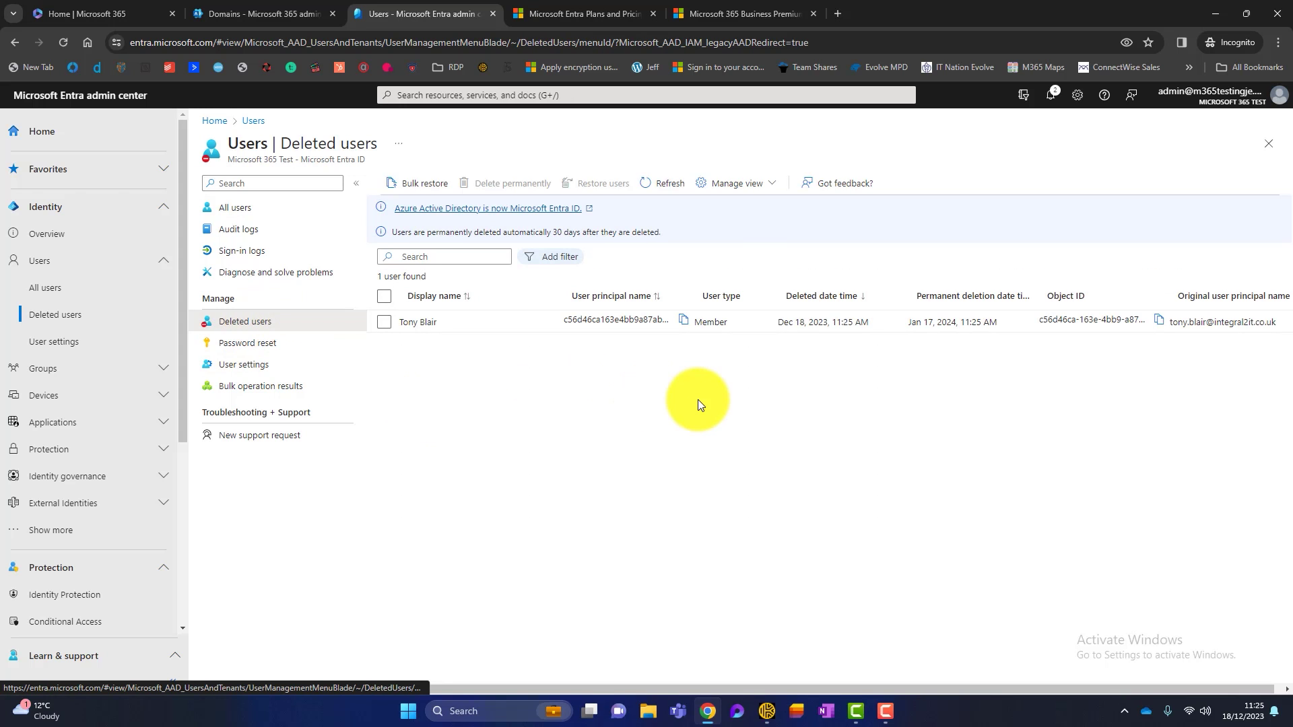
click(386, 322)
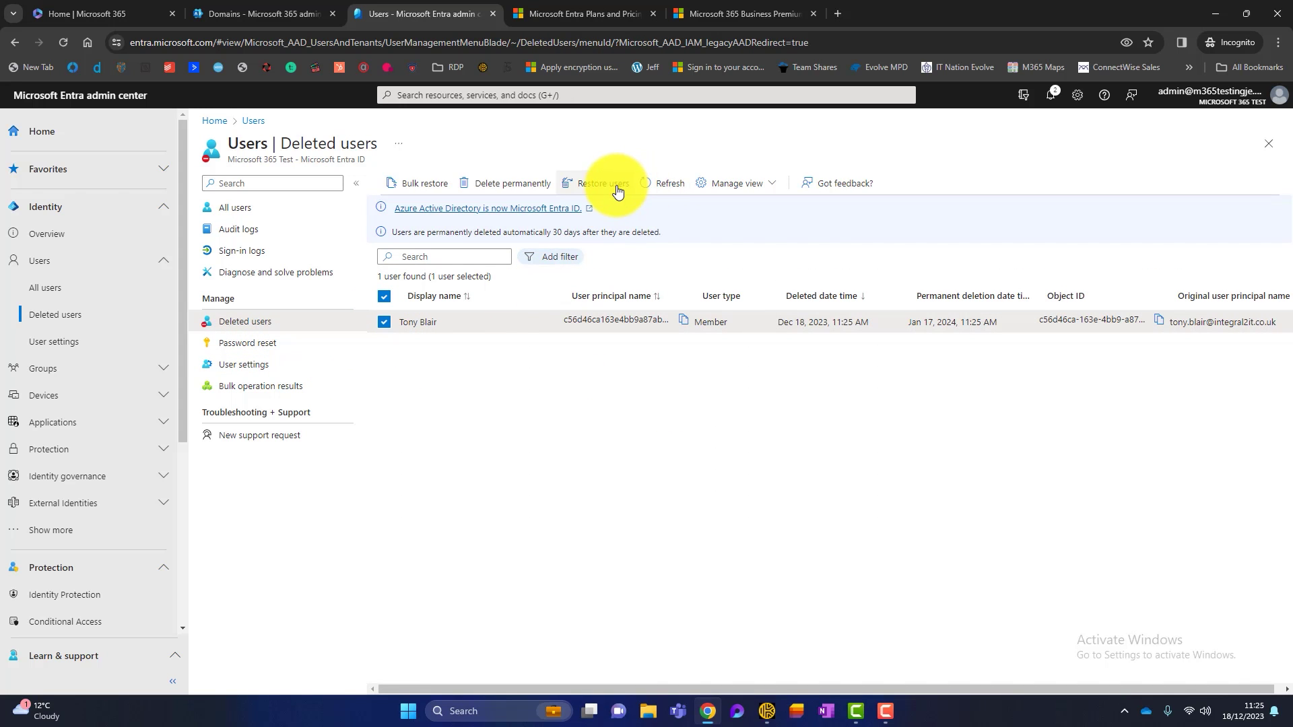
drag(660, 232, 393, 240)
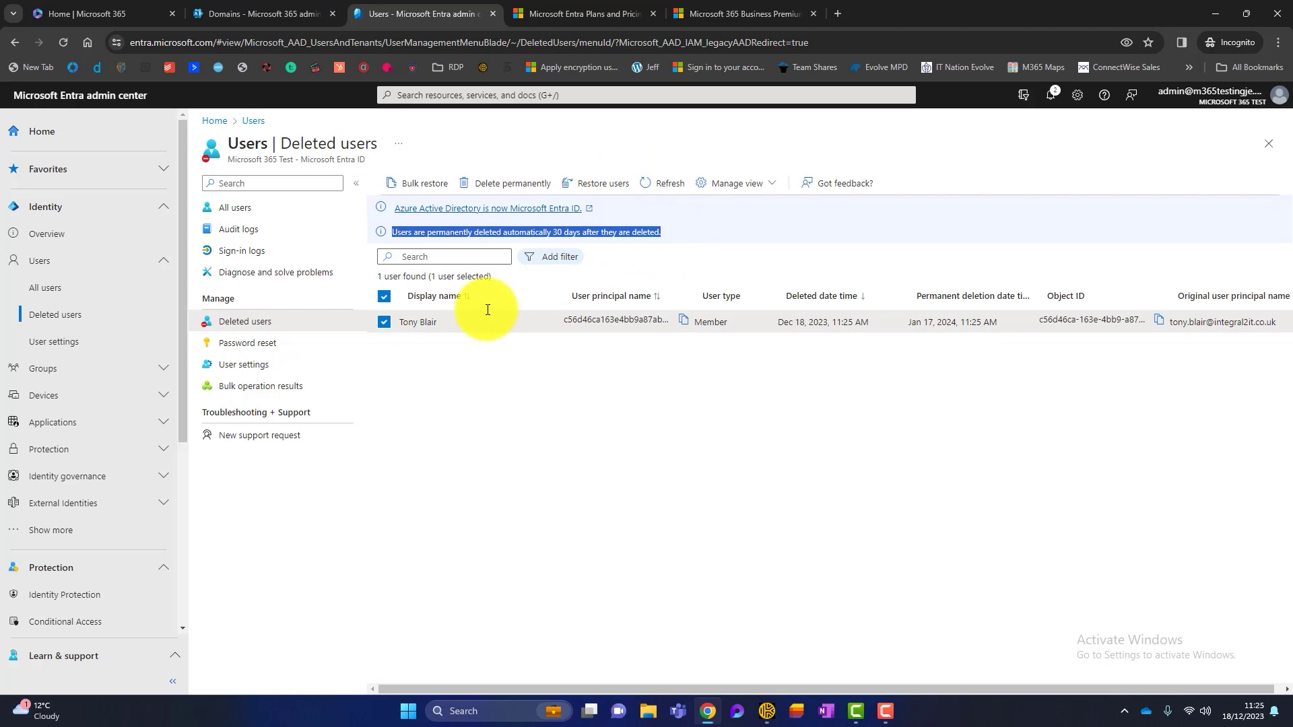
click(512, 365)
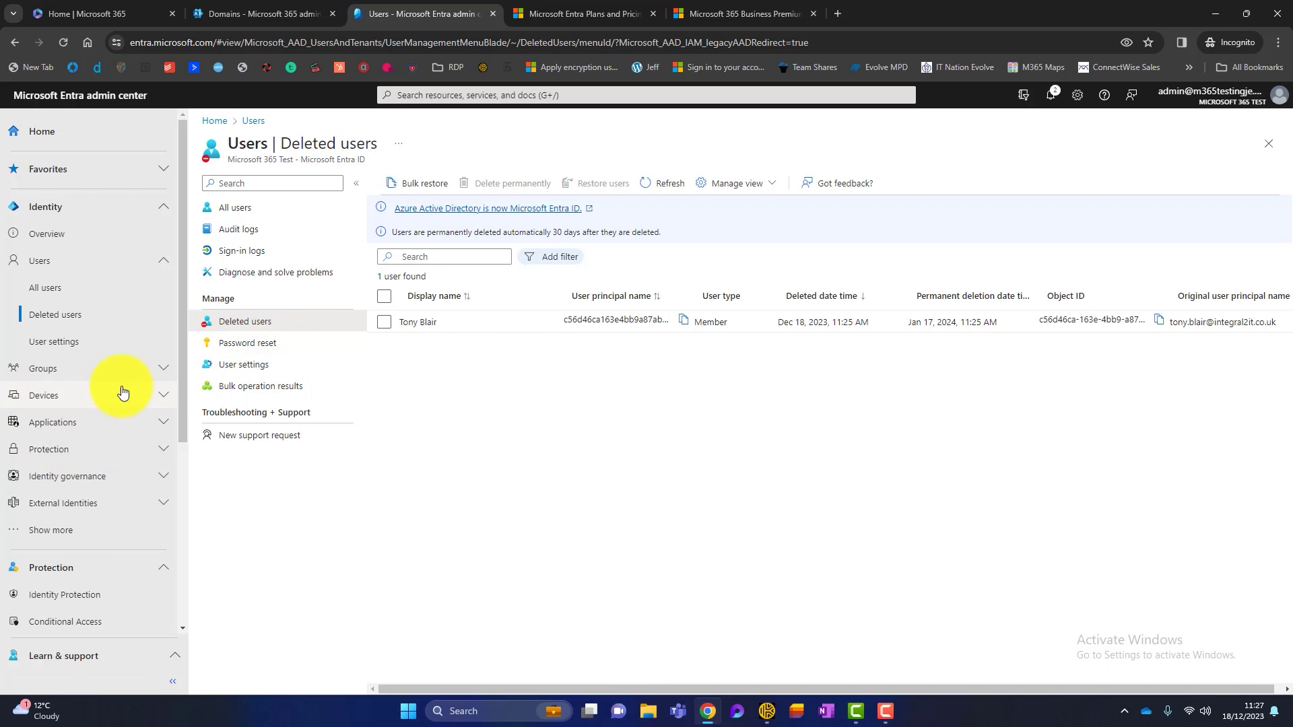
Step: Open Groups > All groups to list the 4 groups, including Government Finance
click(152, 371)
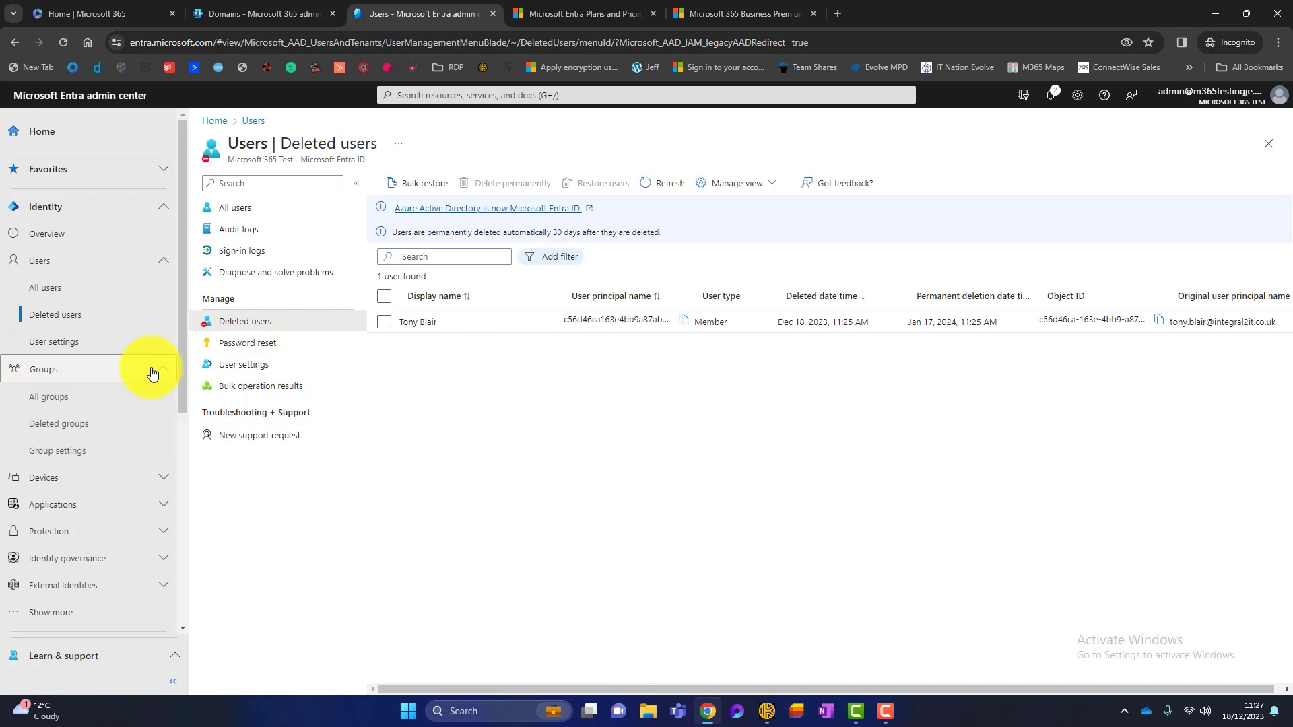
click(108, 399)
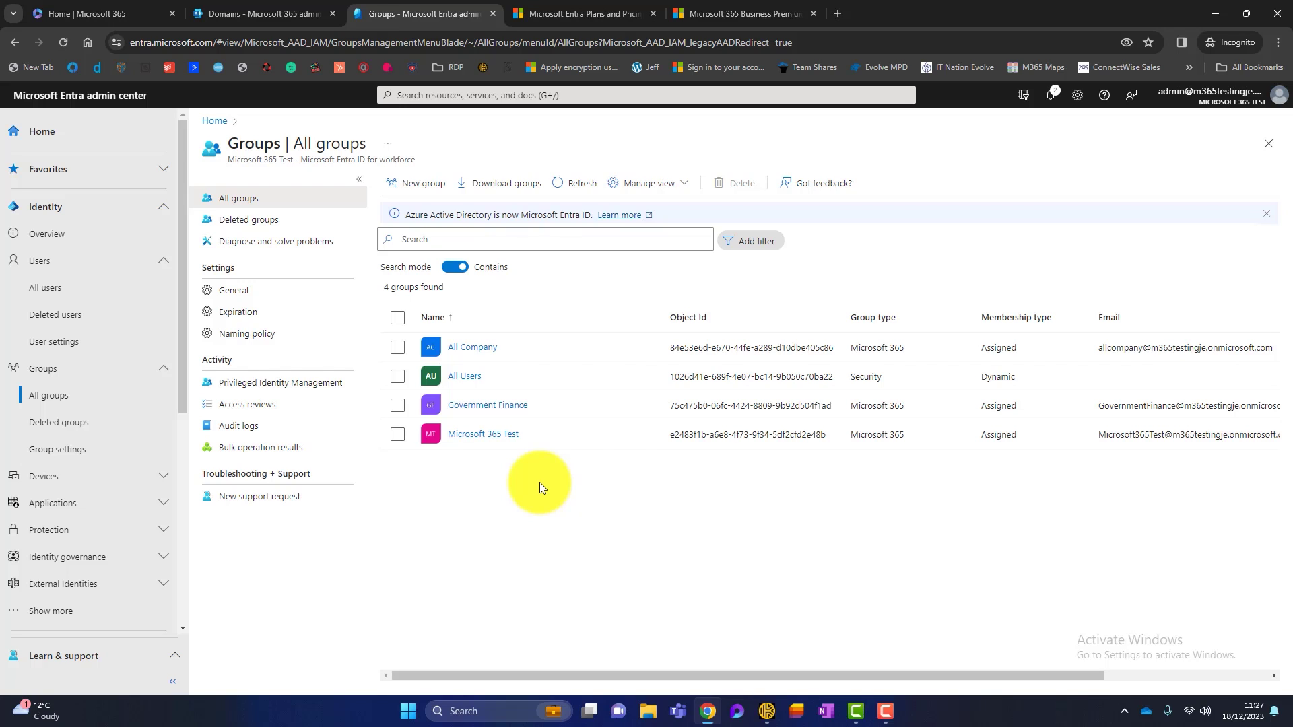
Step: Start a new Security group named 'Finance Team'
click(408, 184)
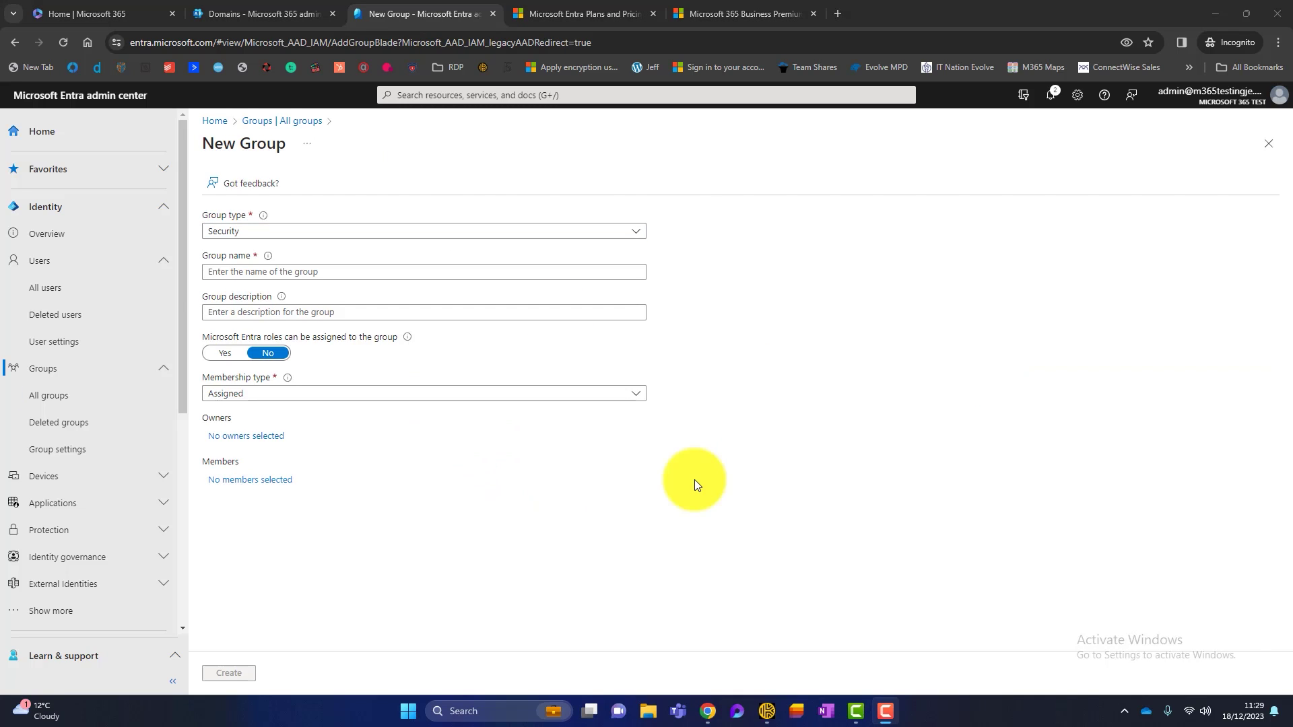
click(641, 233)
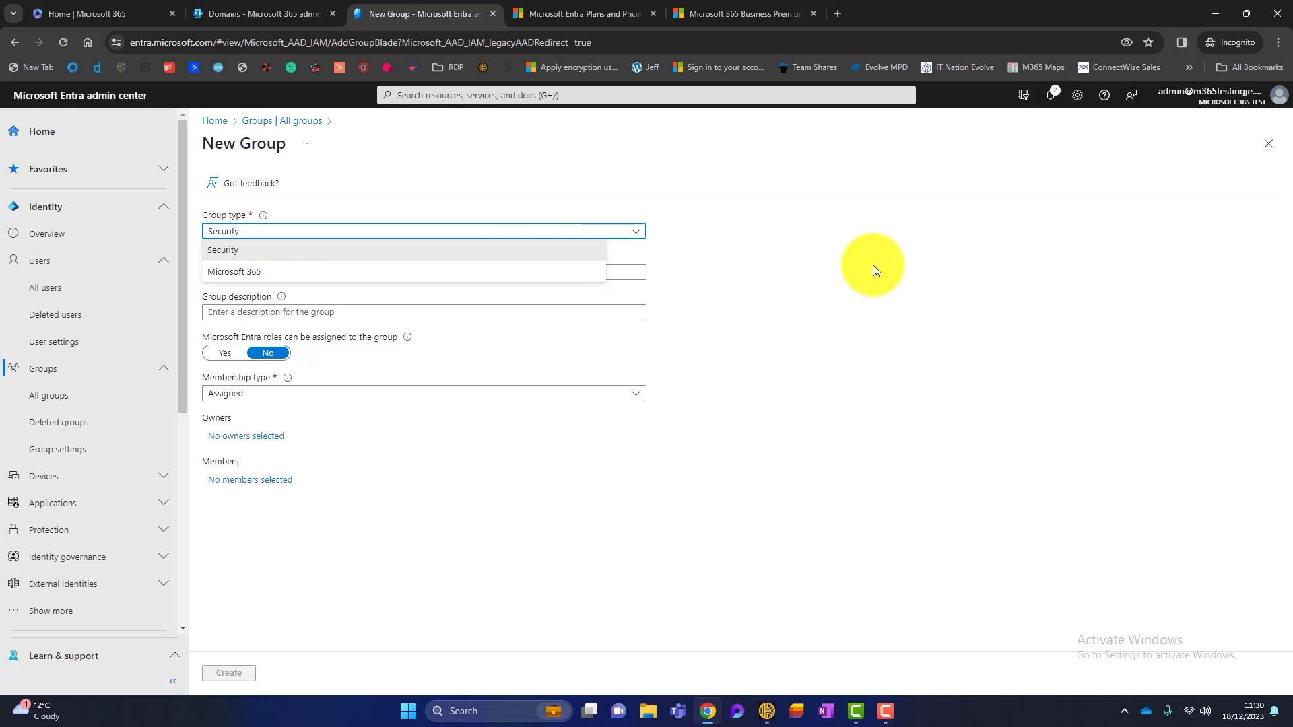
click(872, 266)
click(295, 274)
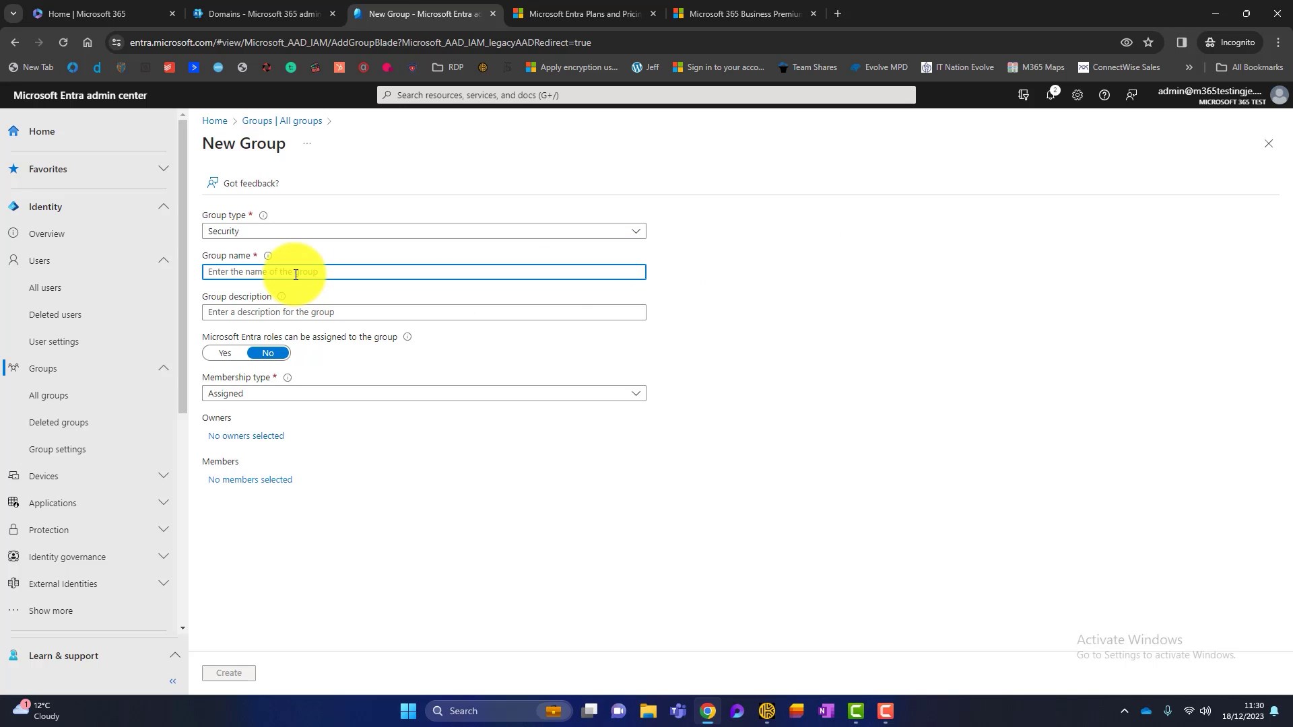
text(Finance Team)
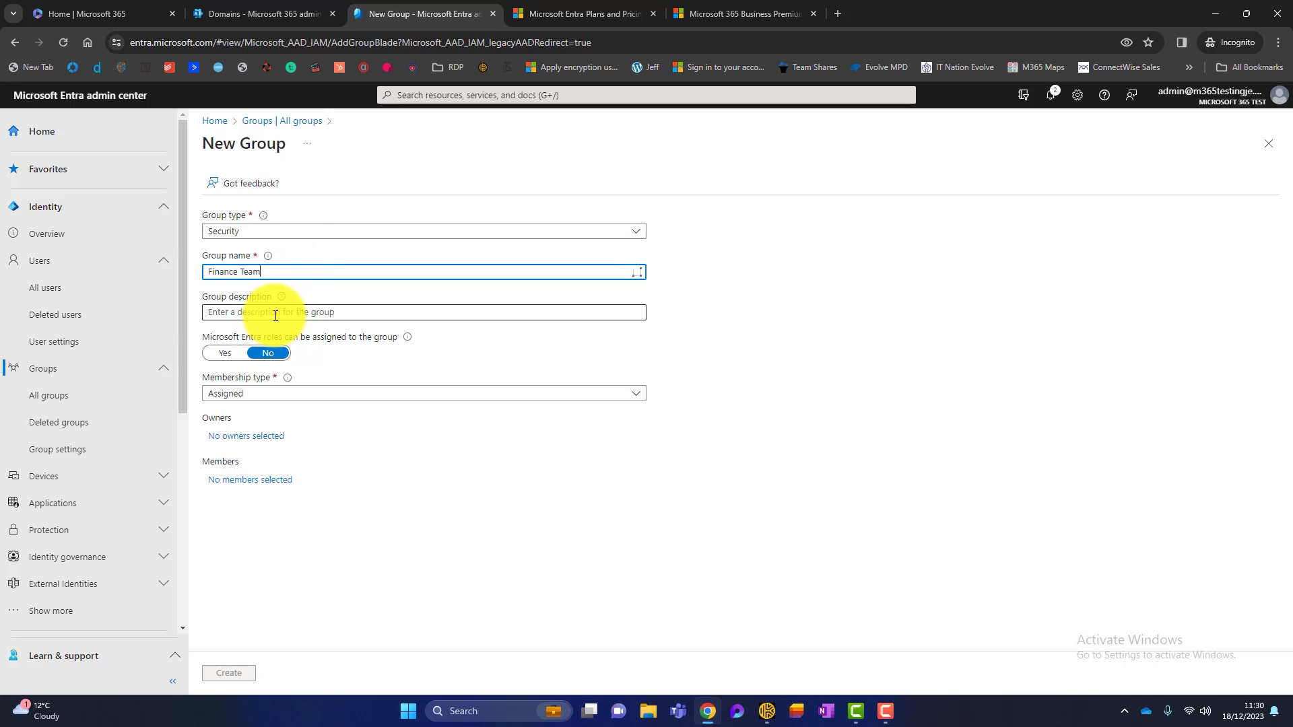
Step: Leave Entra role assignment at No and set the membership type to Dynamic User
click(212, 357)
click(276, 353)
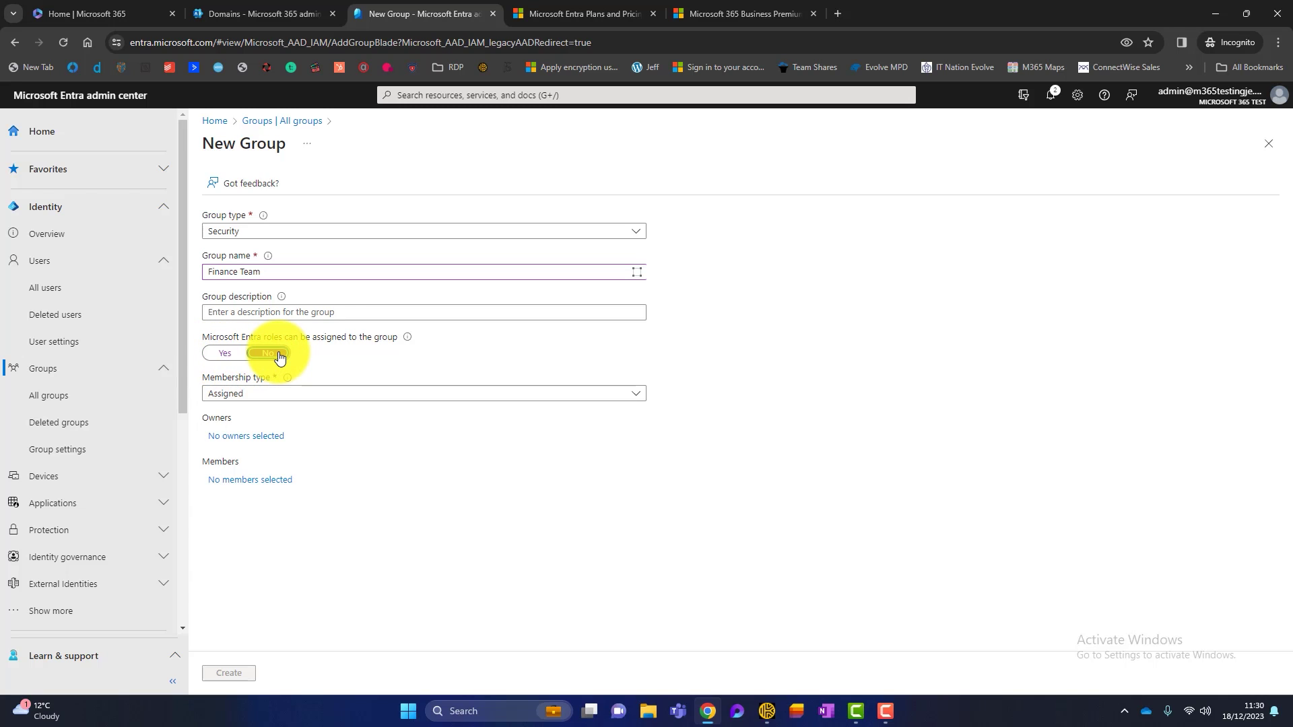
click(250, 357)
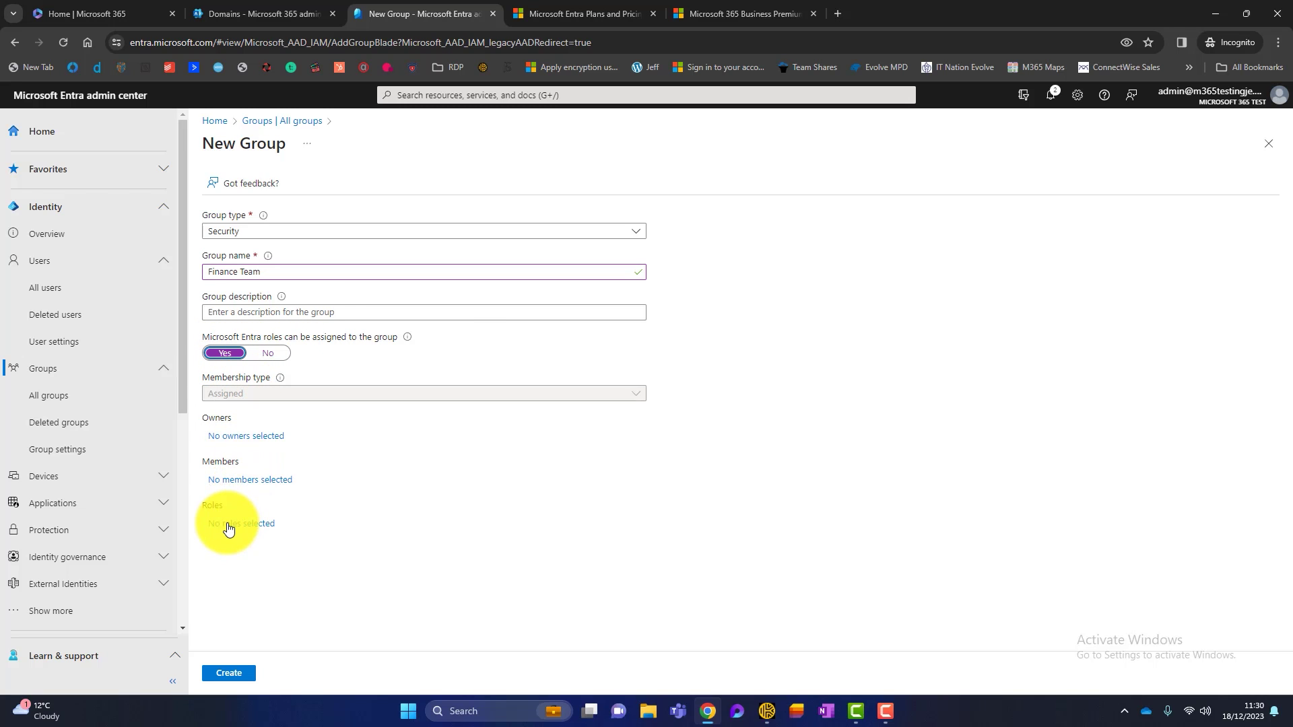
click(269, 354)
click(633, 393)
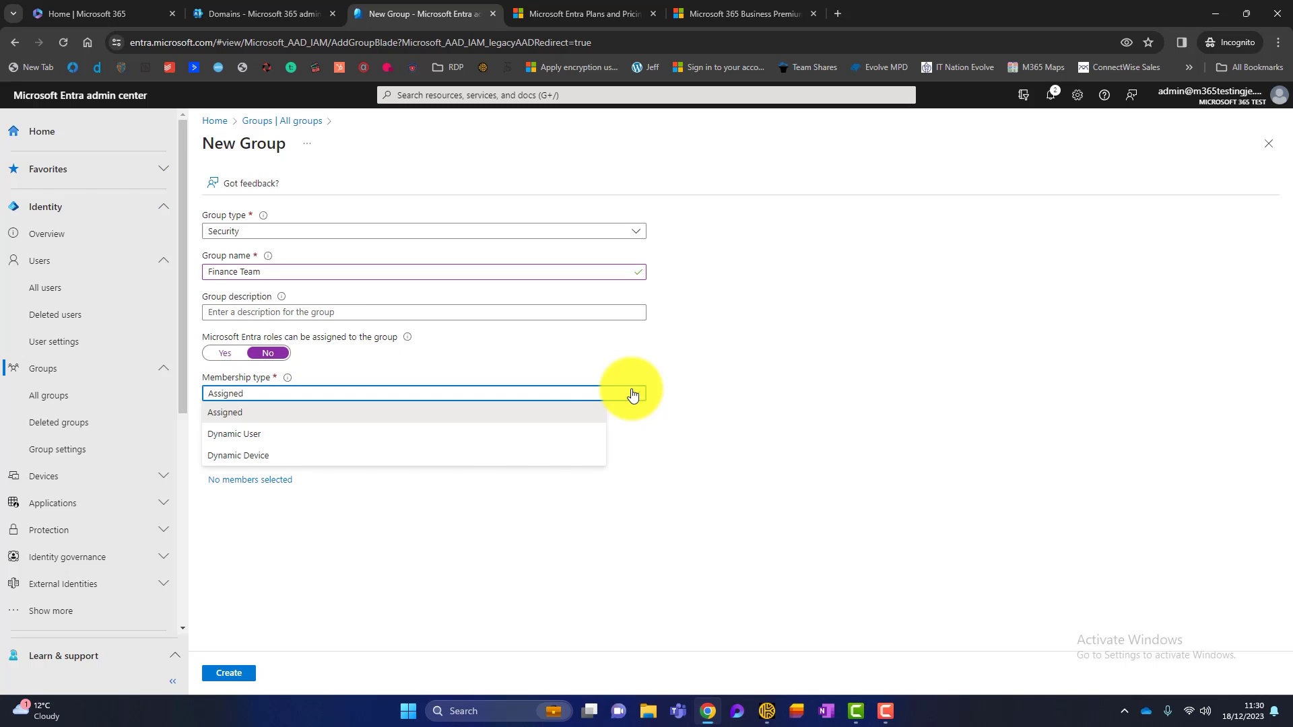
click(331, 433)
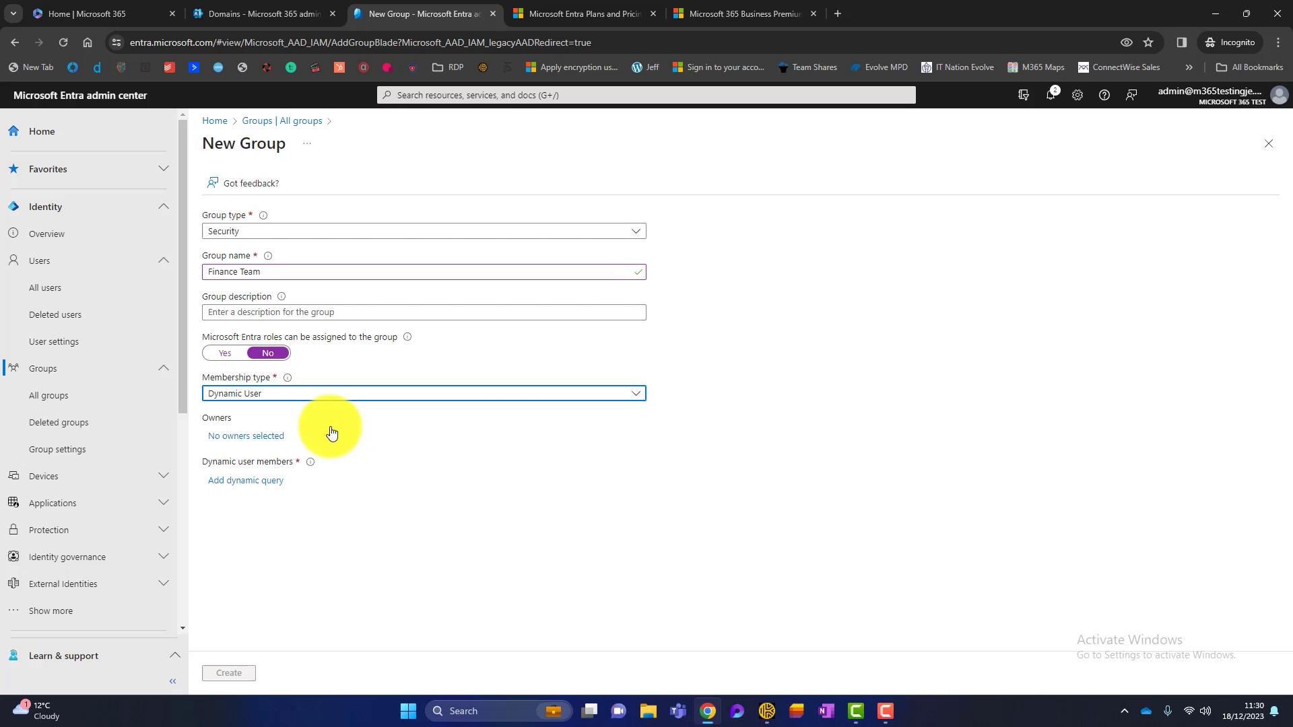
Step: Add a dynamic membership query based on the department property
click(261, 482)
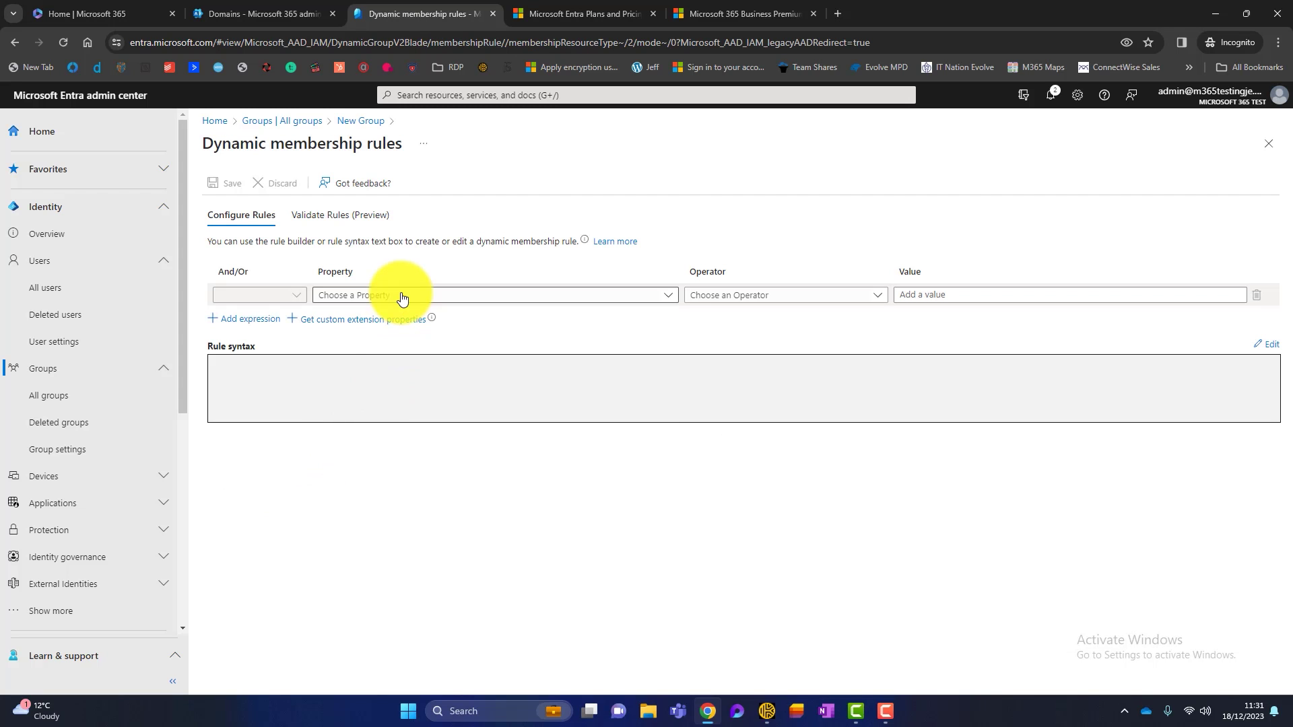
click(402, 296)
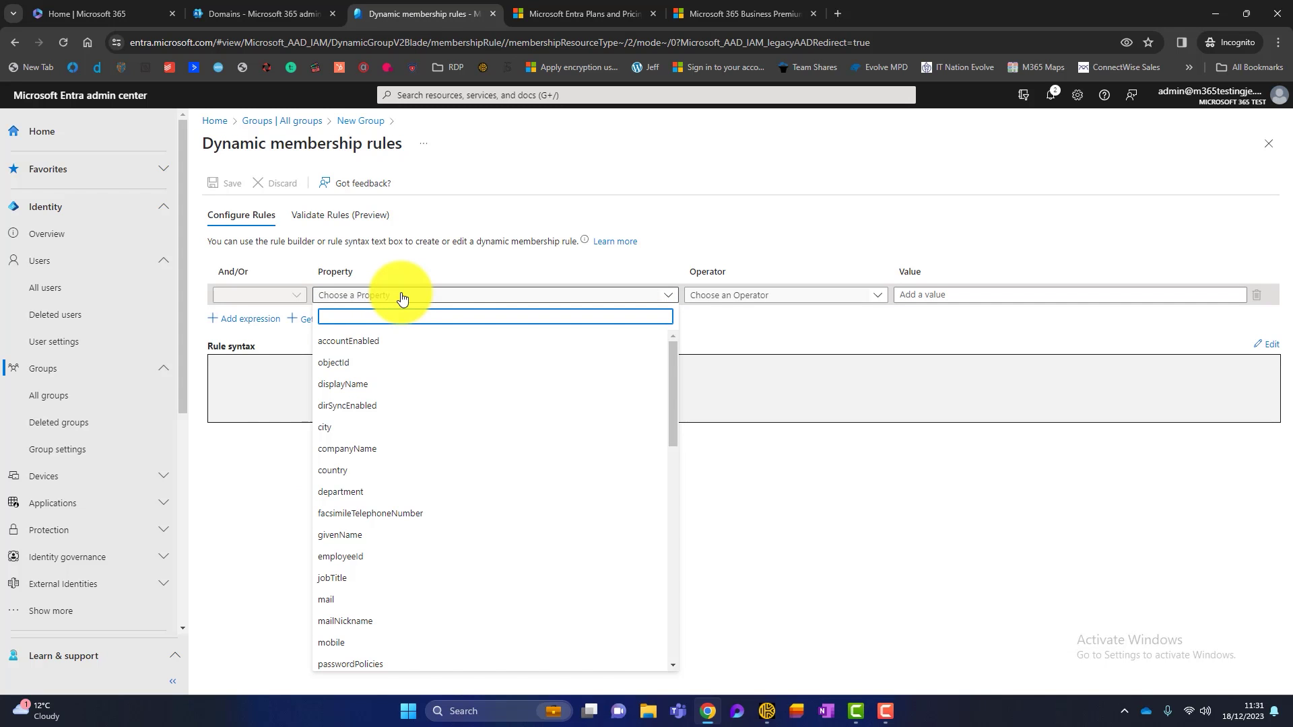
click(370, 493)
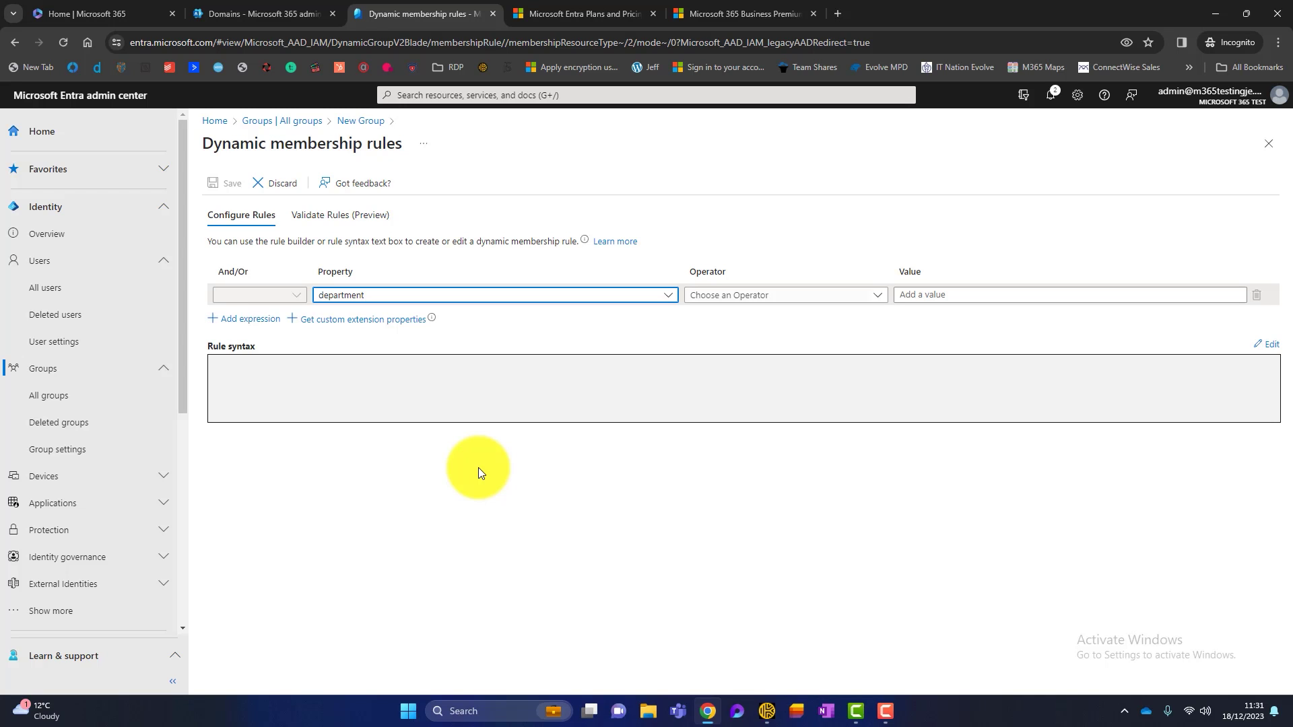
Step: Keep department selected, then return to All groups and discard the unsaved rule edits
click(496, 295)
scroll(447, 456, down, 5)
scroll(464, 404, up, 5)
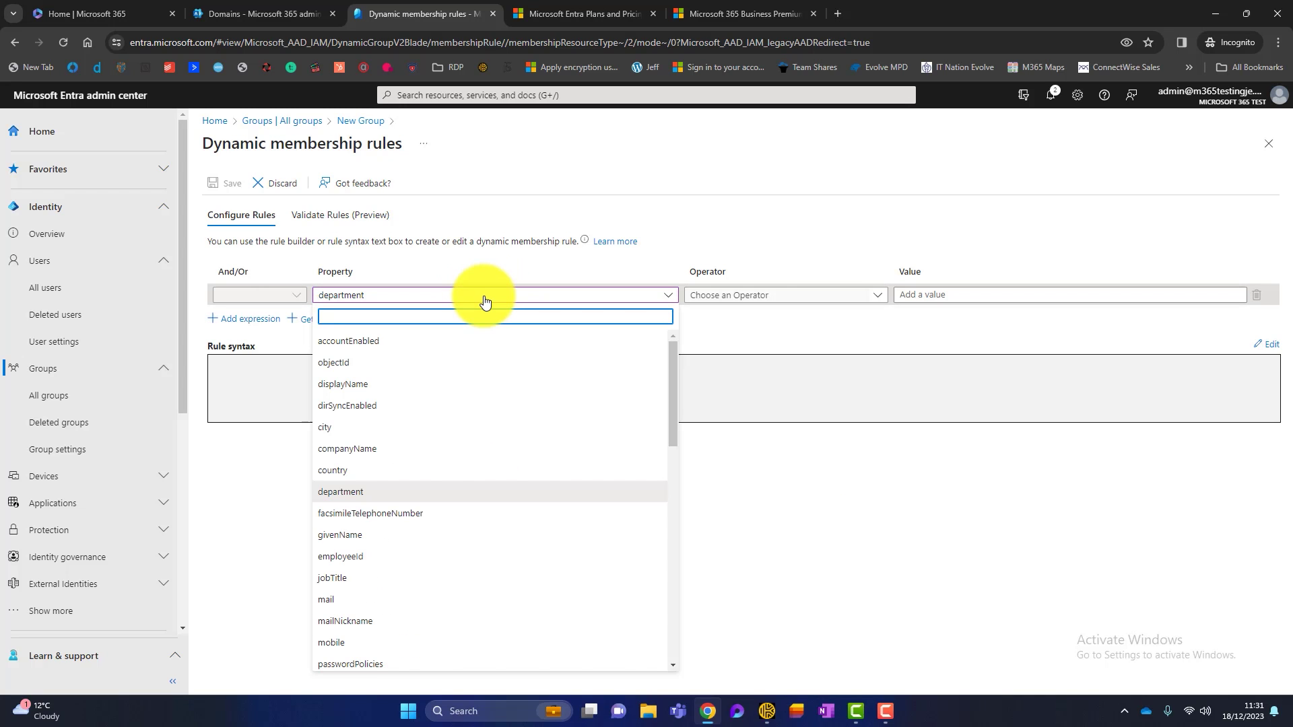
click(794, 519)
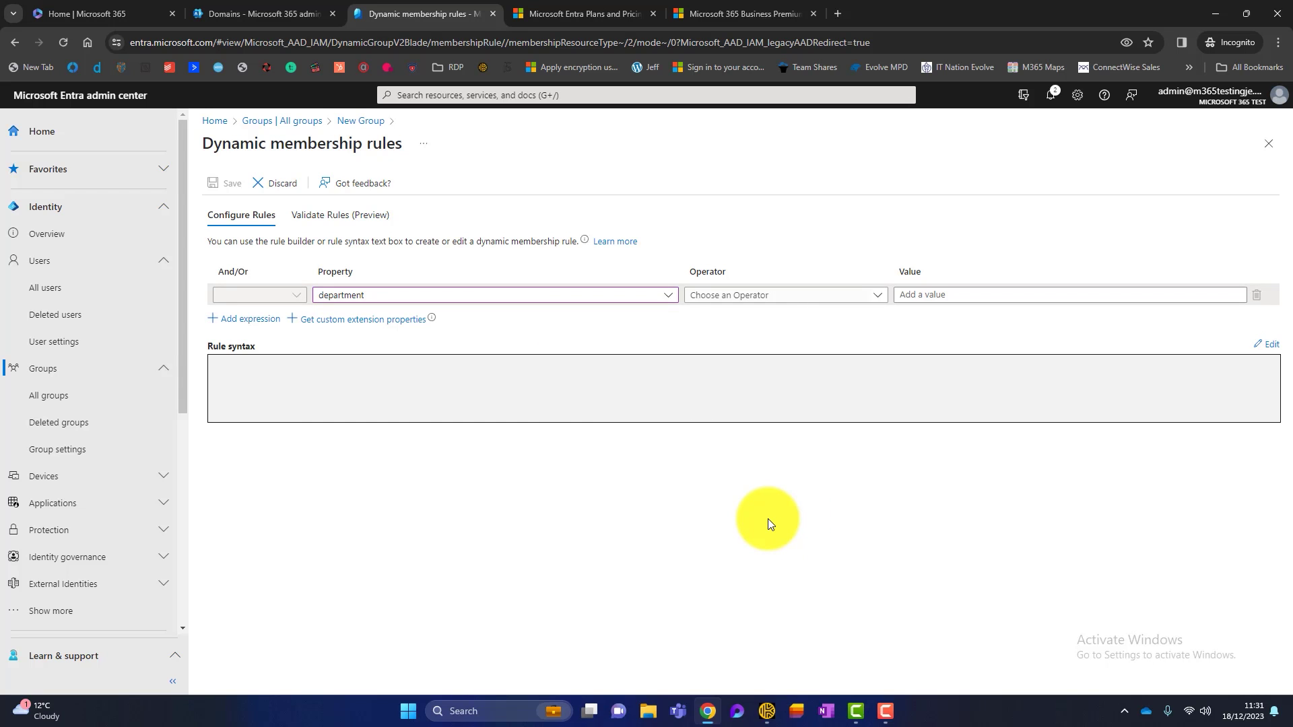
click(101, 396)
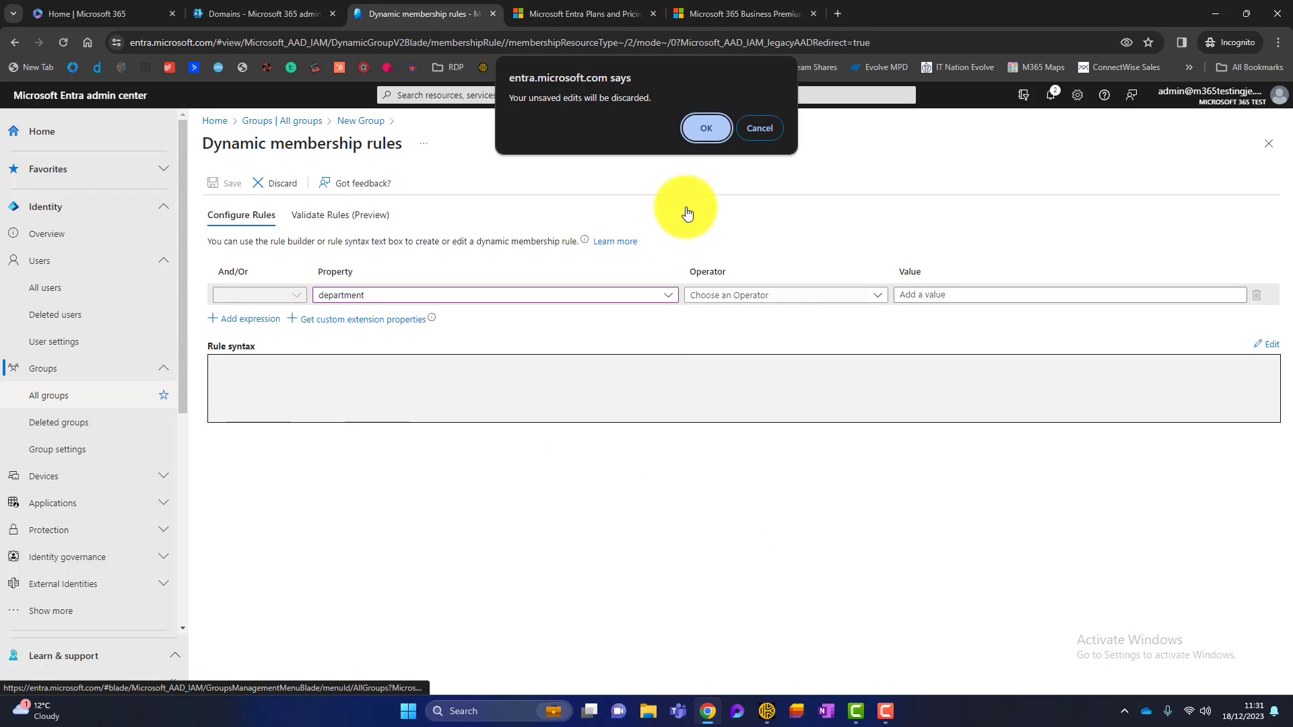
click(703, 130)
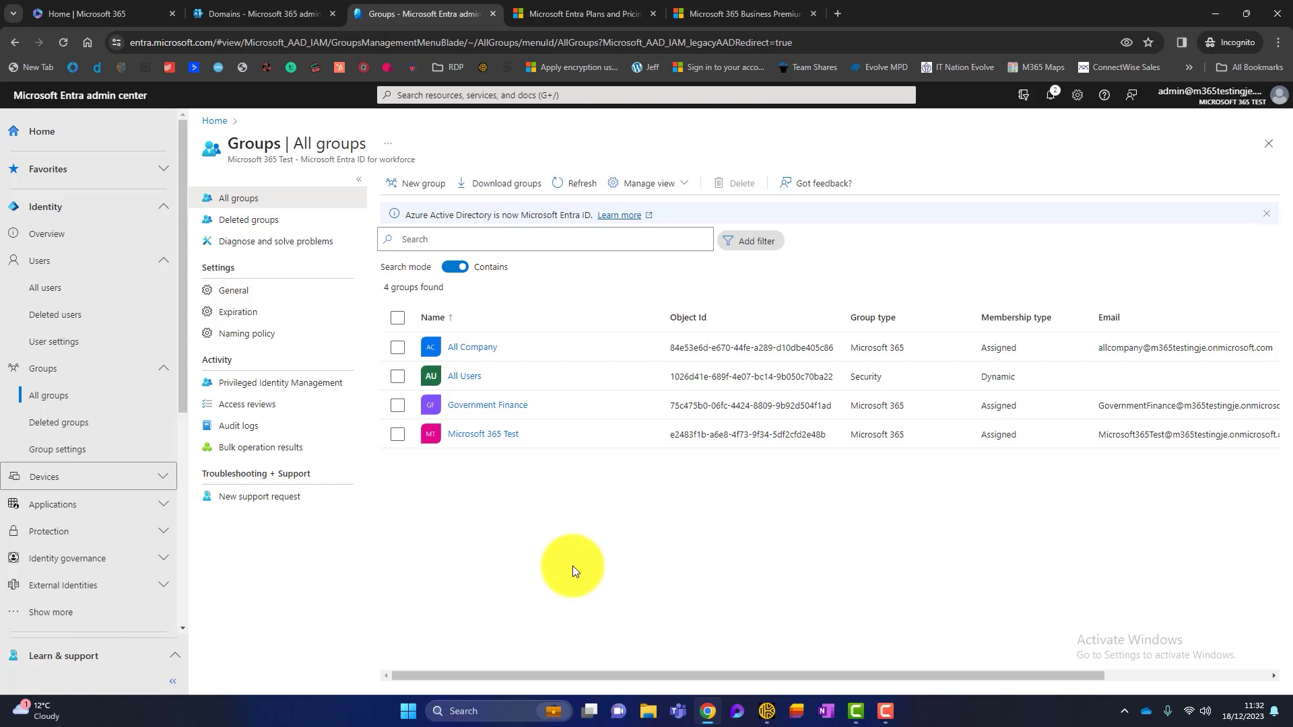
Step: Check the Devices overview and All devices (0 devices), then open BitLocker keys
click(158, 478)
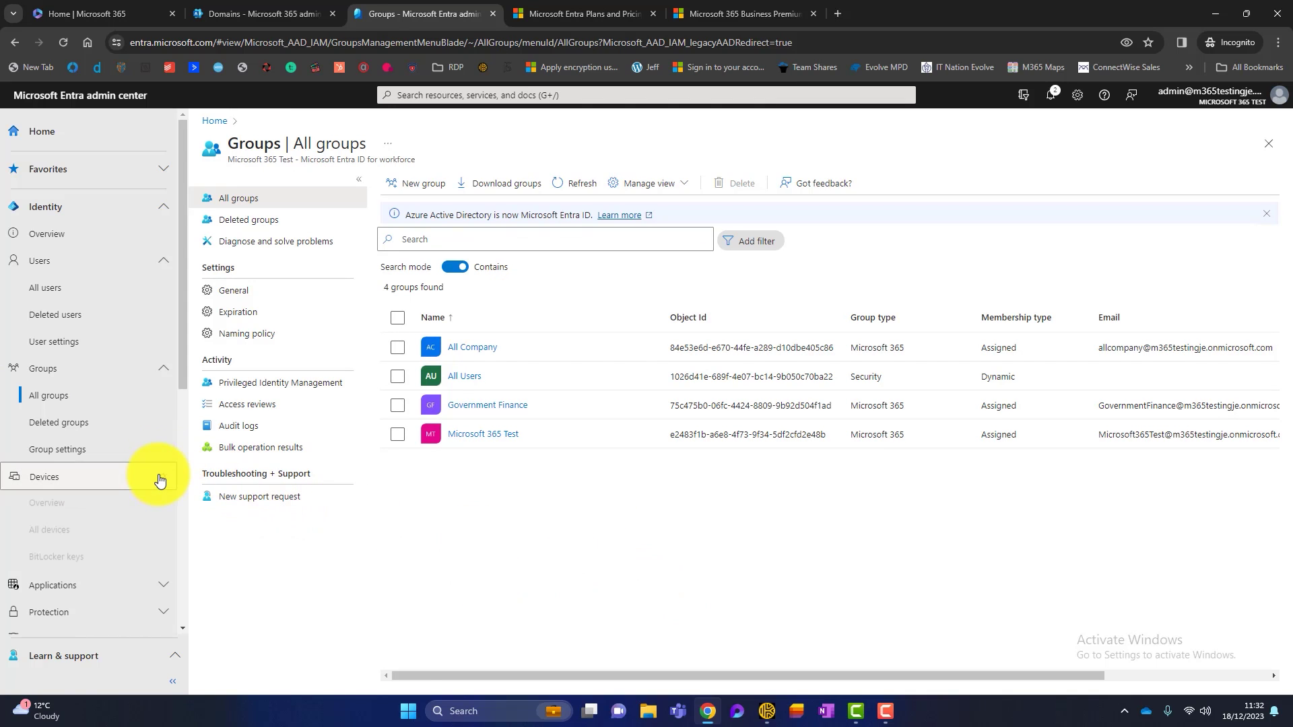
click(75, 505)
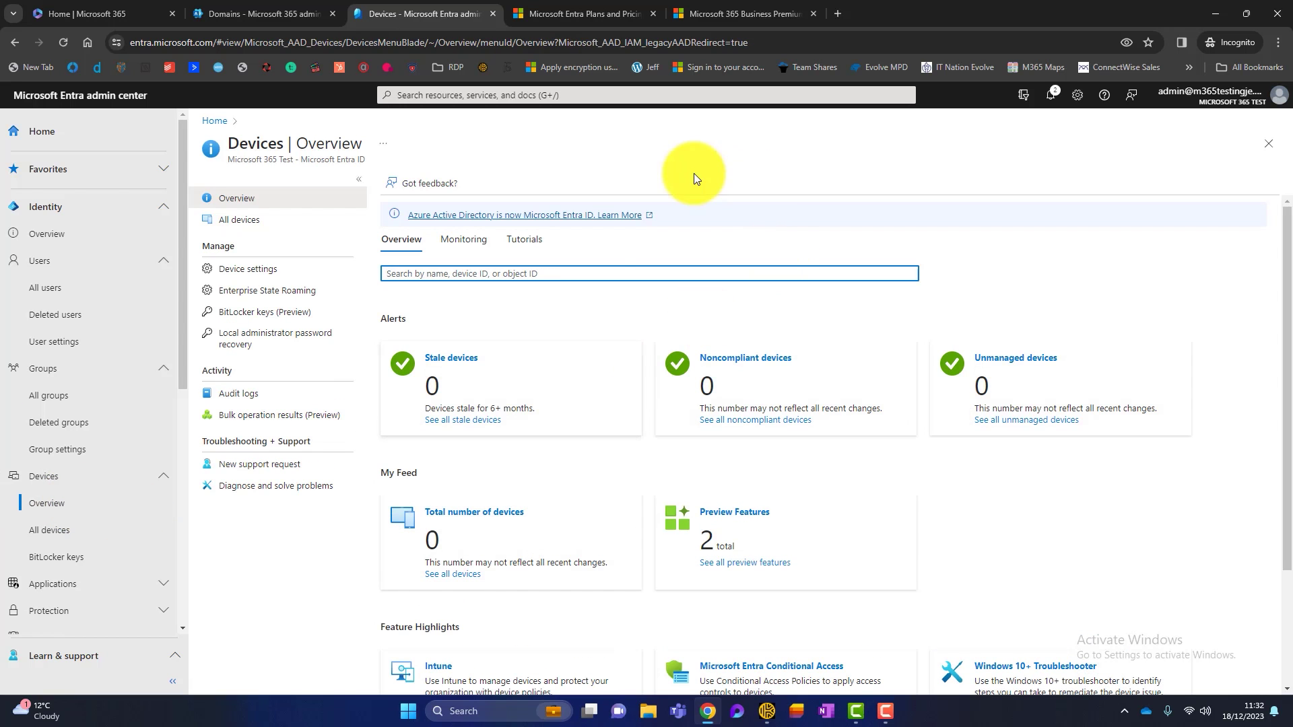
click(250, 220)
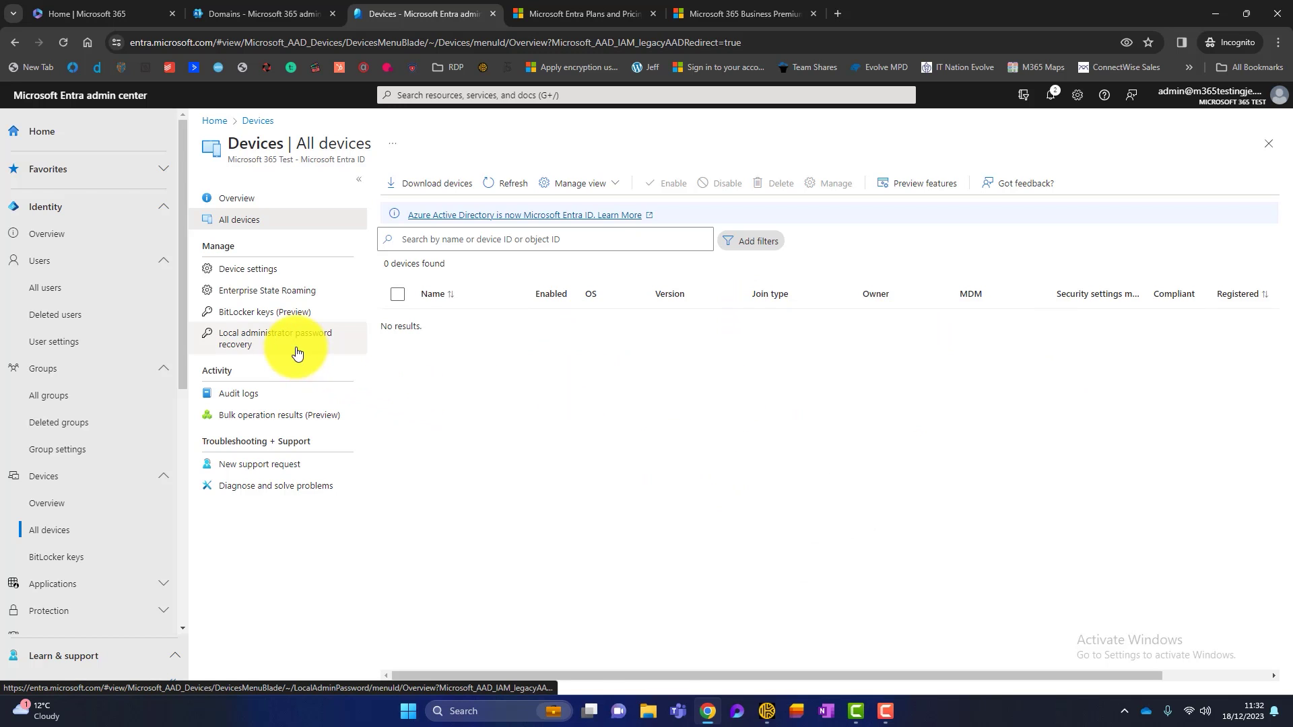
click(277, 312)
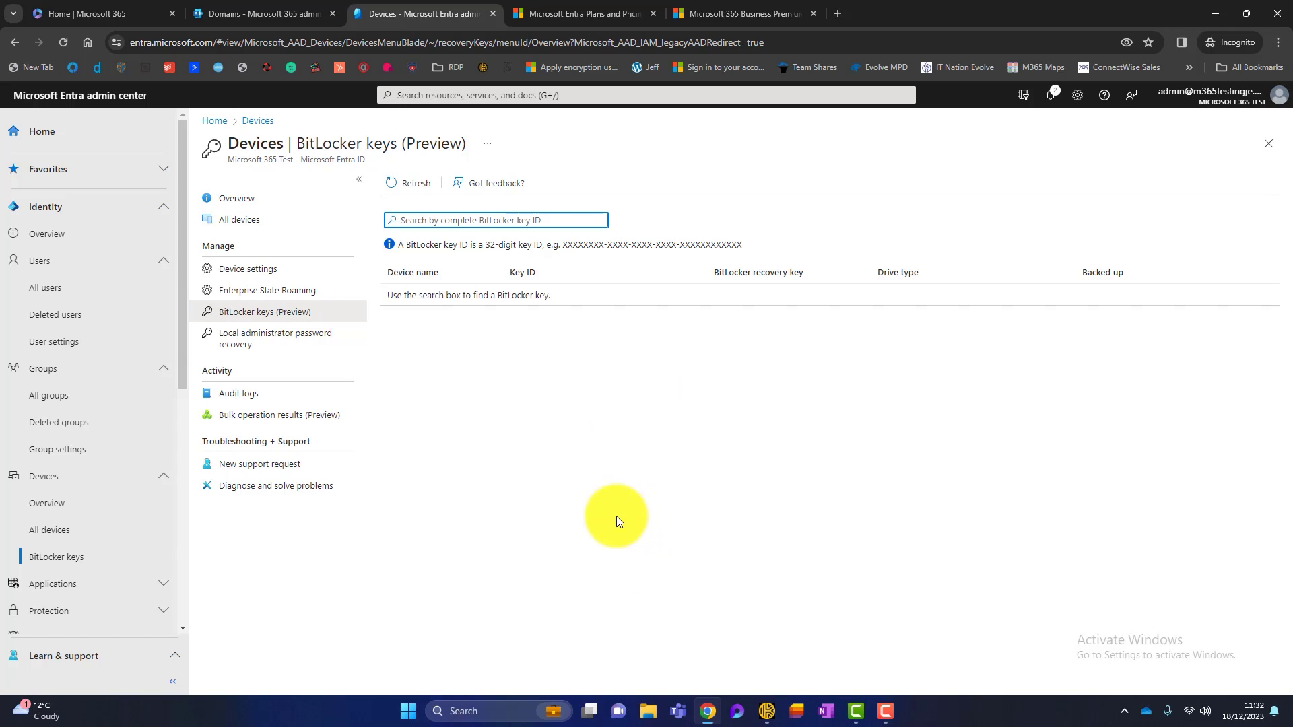
click(162, 483)
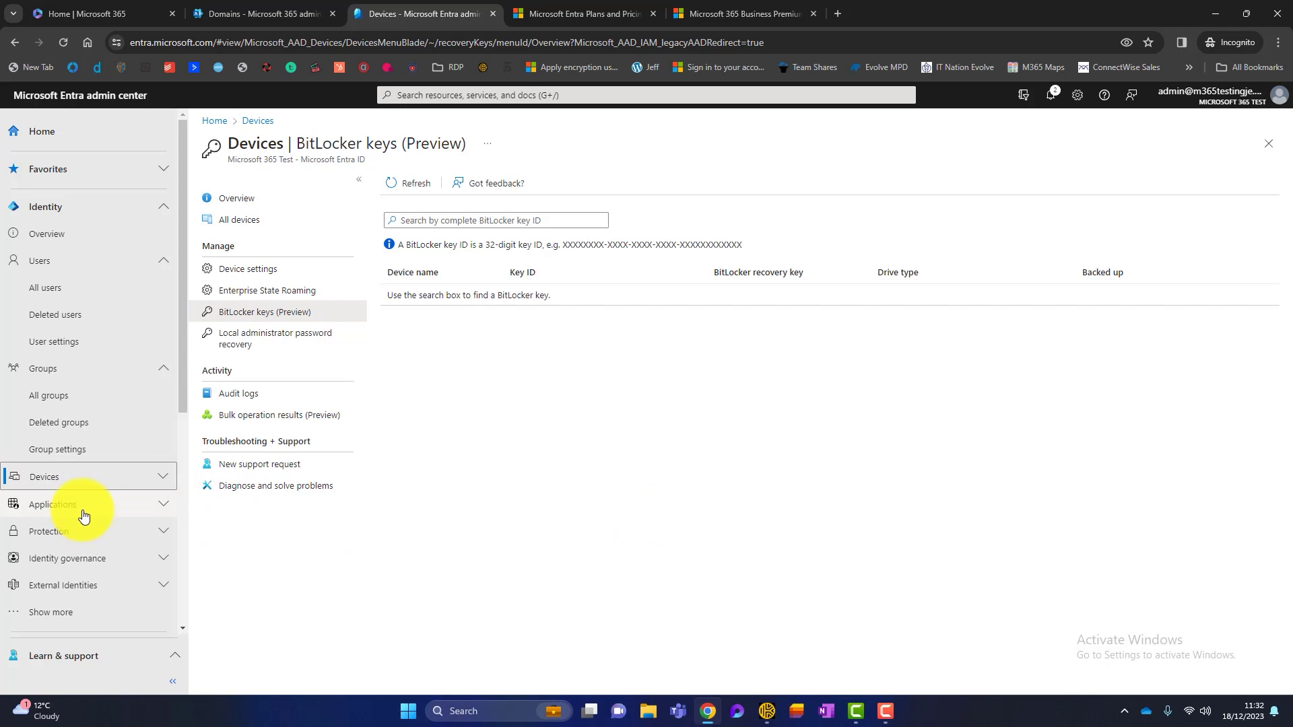
Step: From Enterprise applications, start a new application and search the gallery for 'dropbox'
click(167, 507)
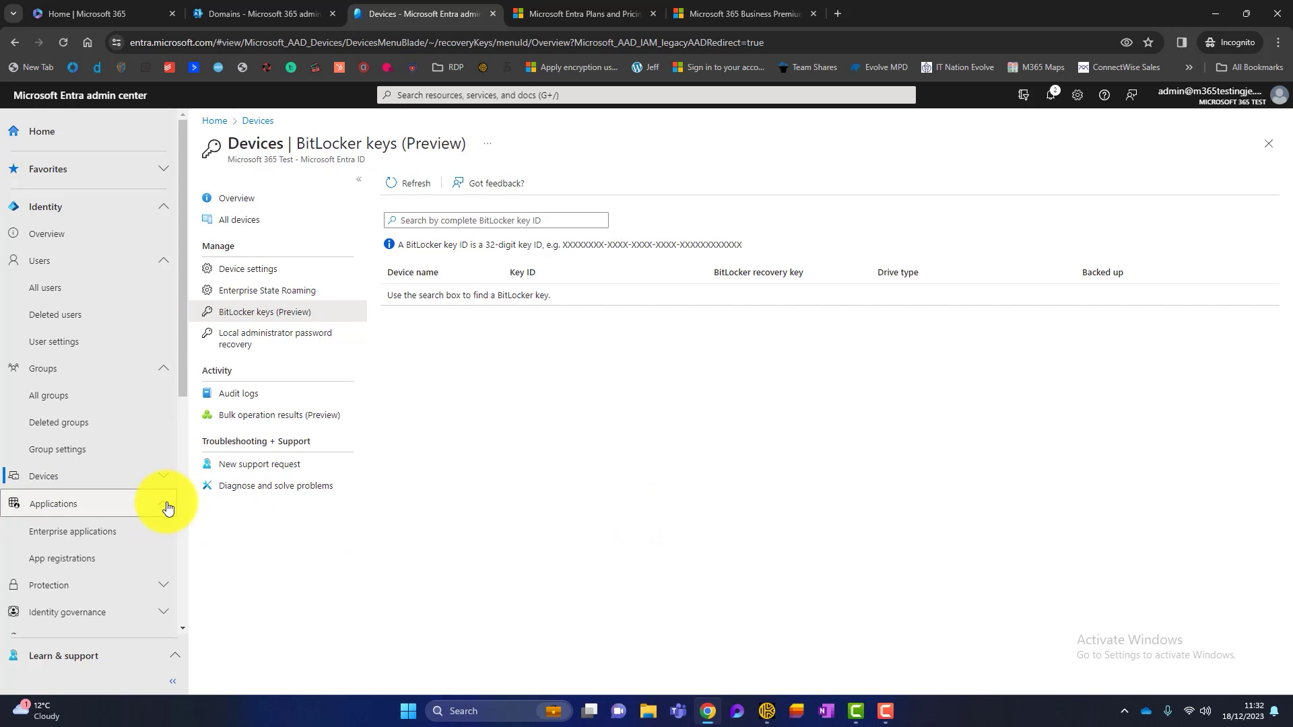
click(115, 538)
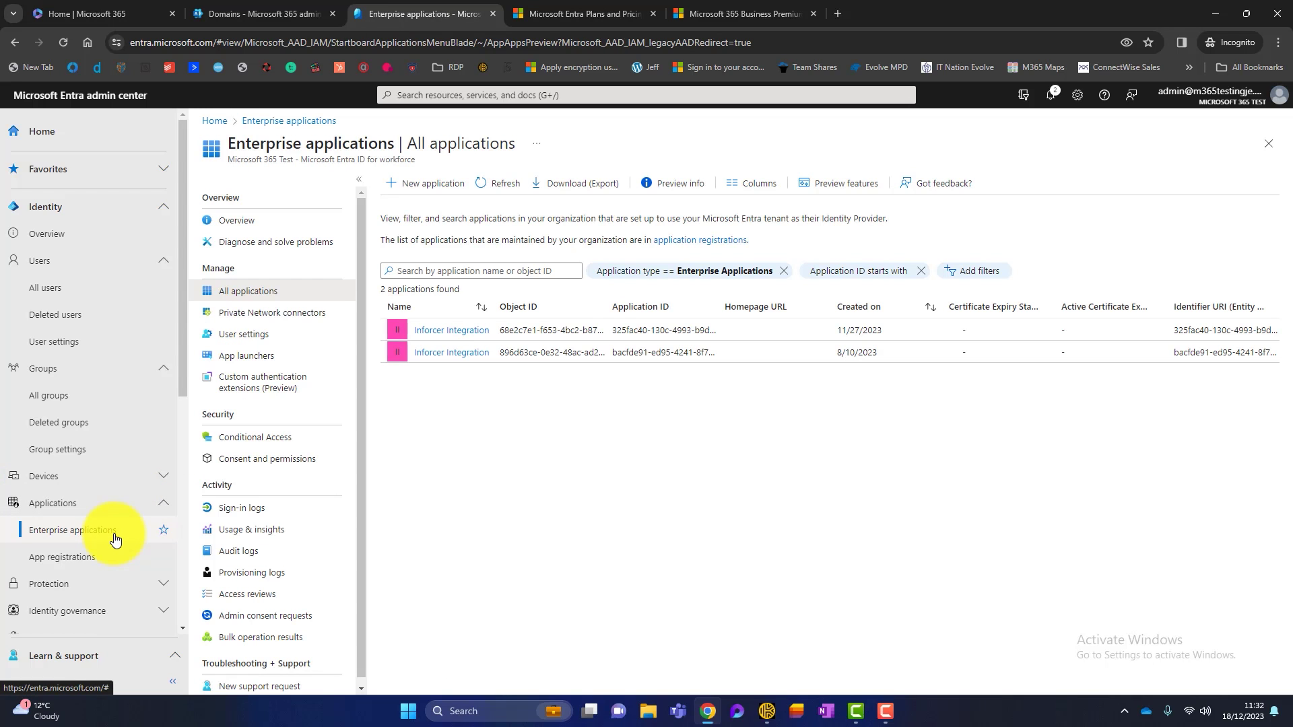
click(422, 186)
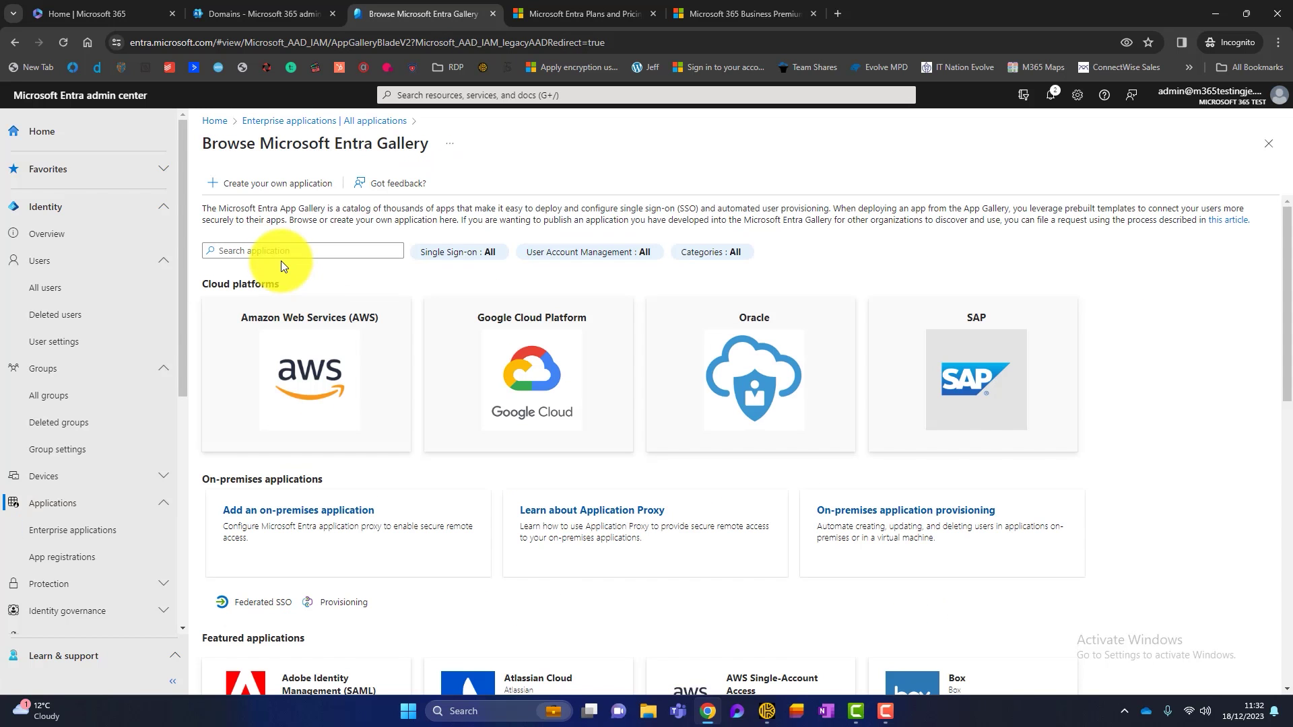
click(282, 251)
text(dr)
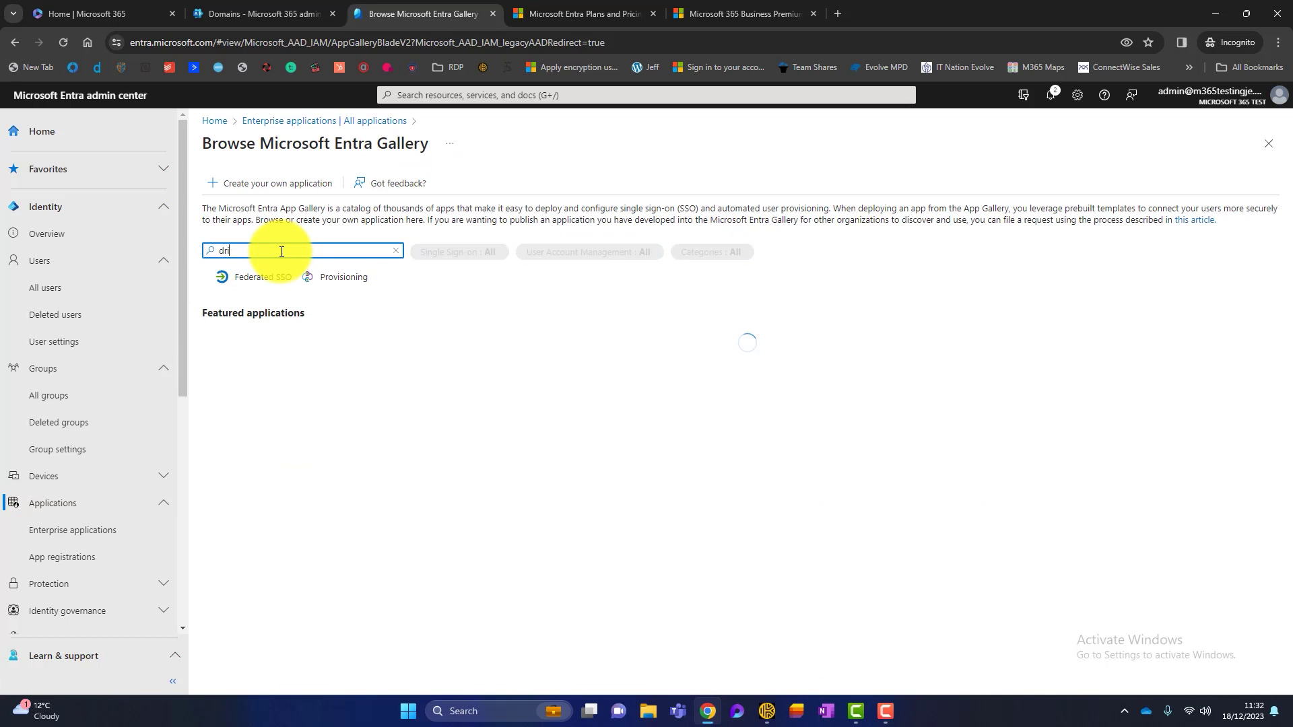
text(opbox)
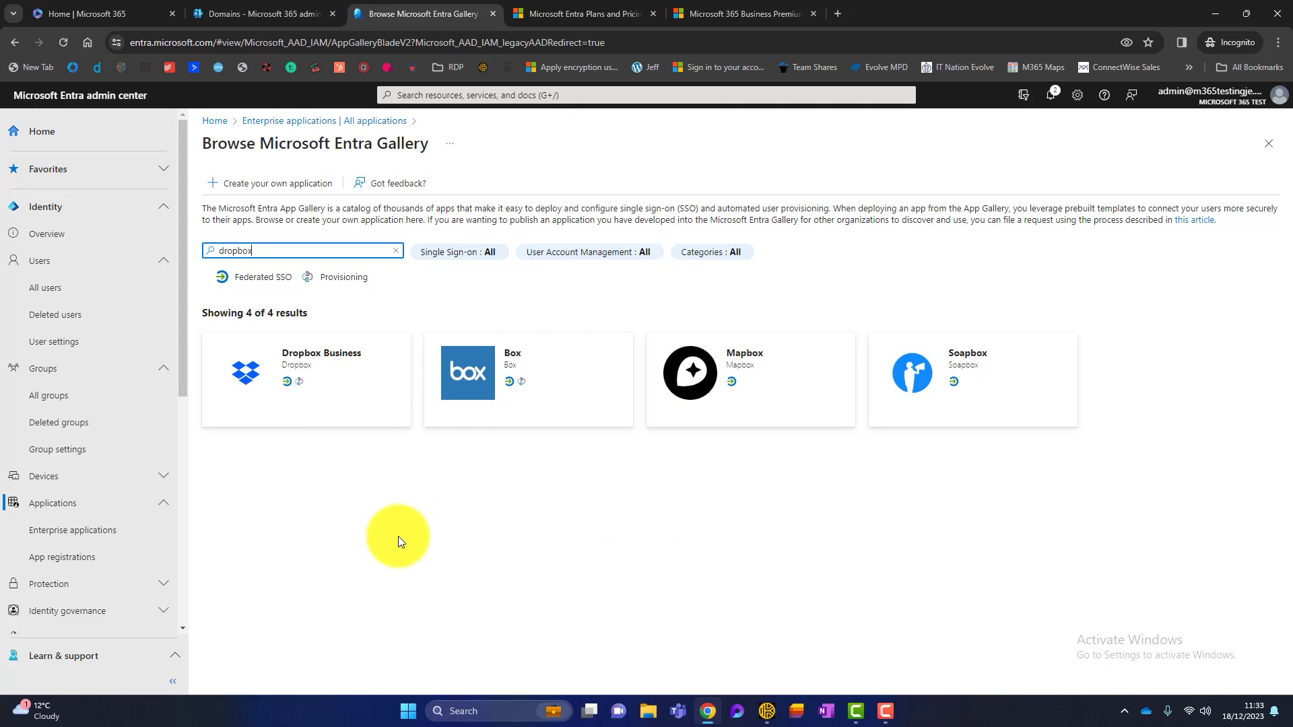
click(160, 506)
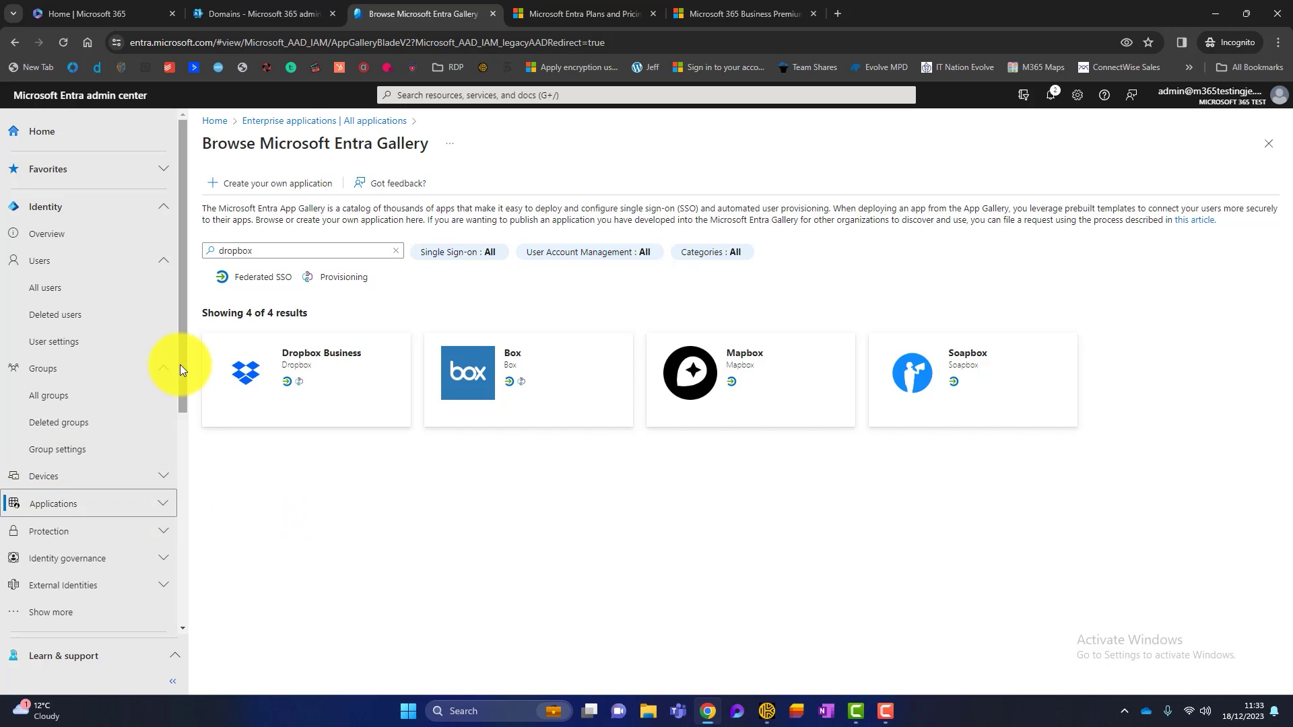
scroll(180, 358, down, 1)
scroll(182, 370, up, 1)
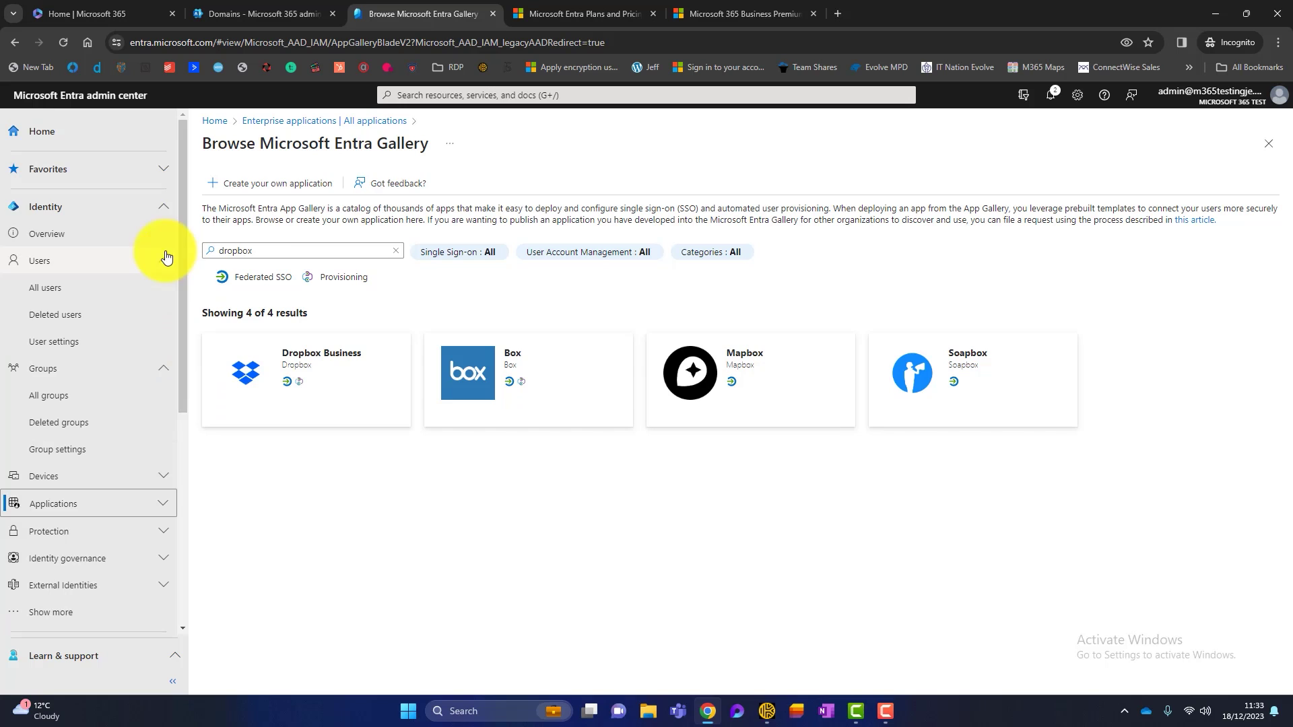
Step: Open Conditional Access under Protection, showing 1 policy enabled, 0 report-only and 17 off
click(135, 530)
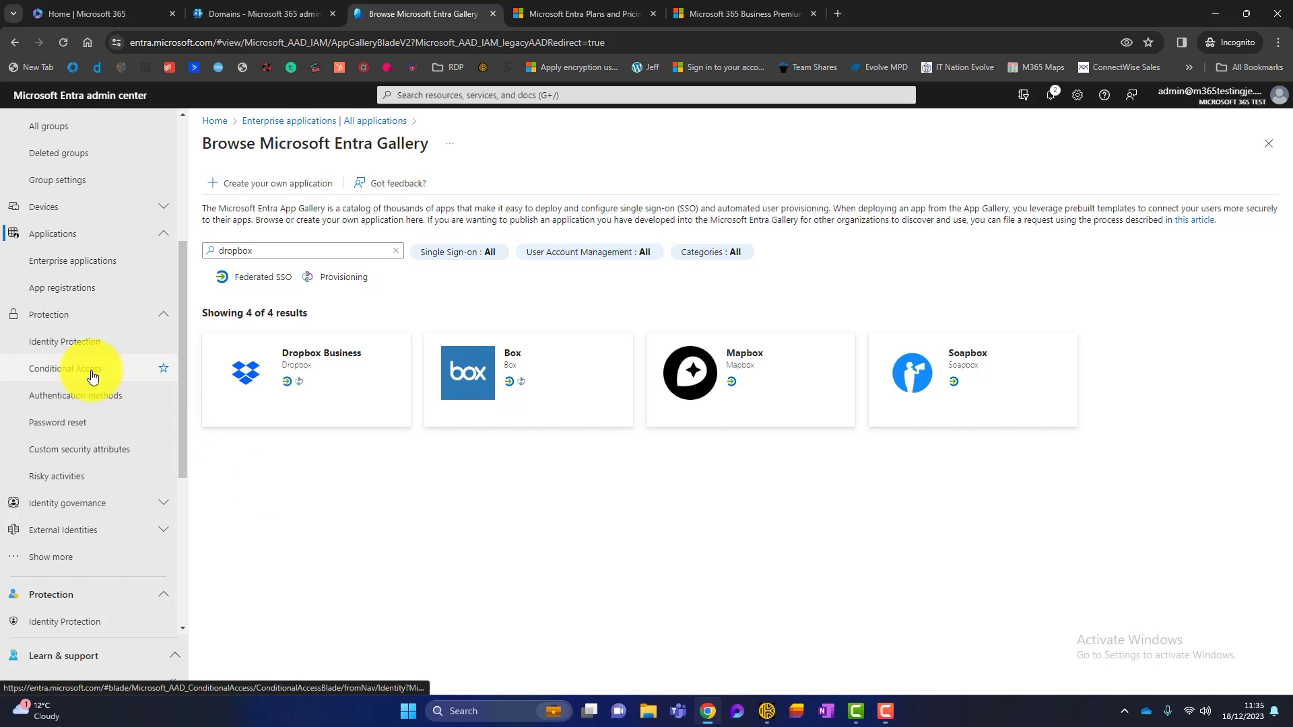
click(92, 375)
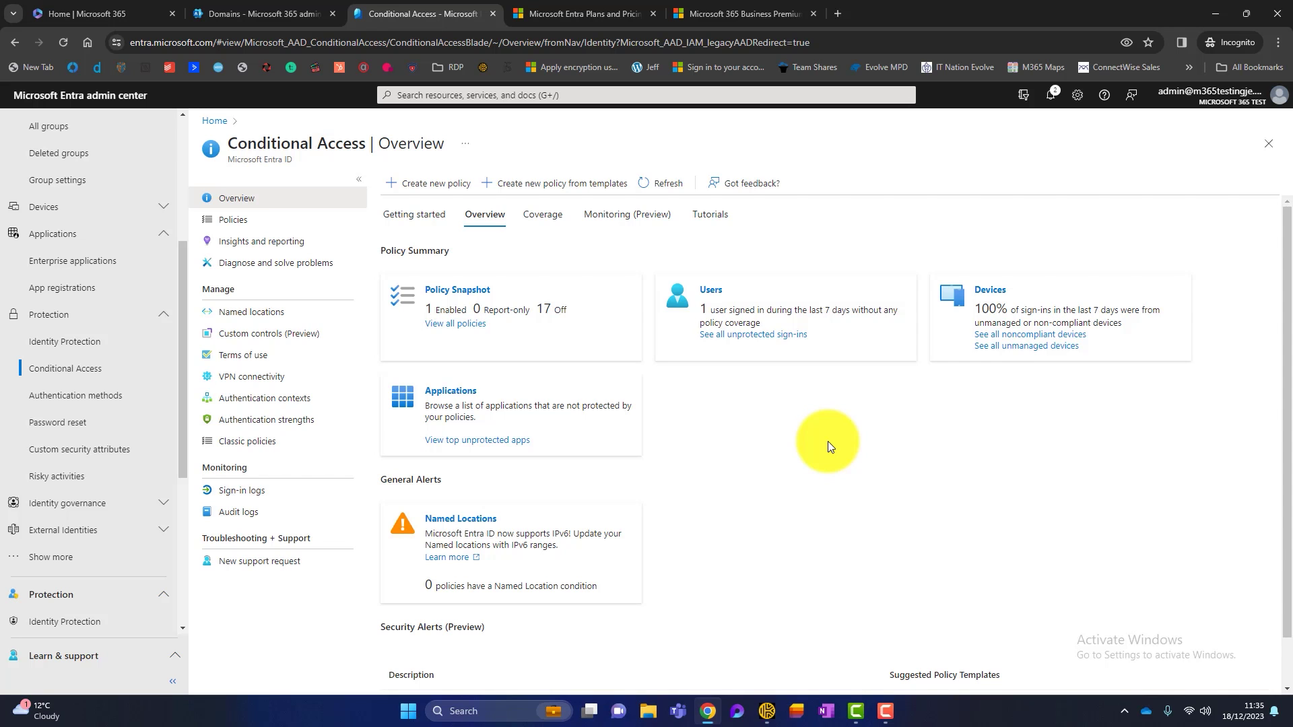
Step: Open the Conditional Access Policies list and scroll through INF-CA01–CA17 and the guest MFA policy
click(229, 220)
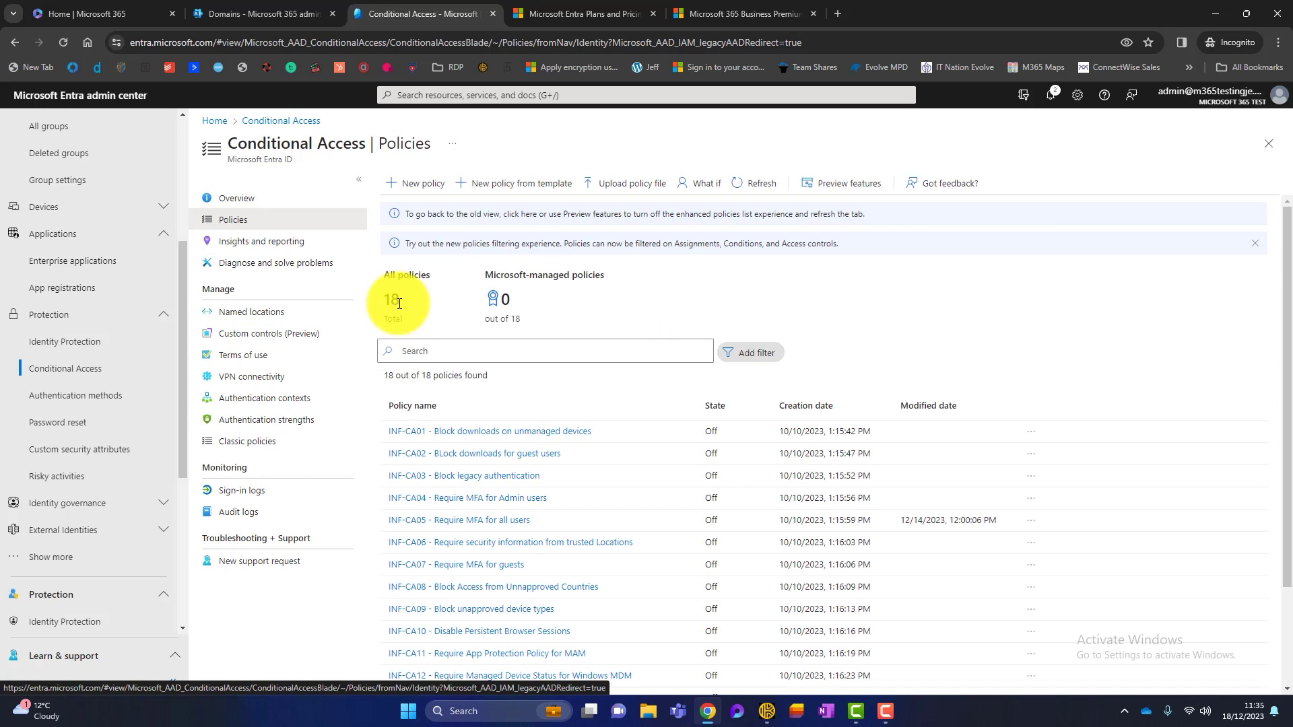
scroll(970, 350, down, 2)
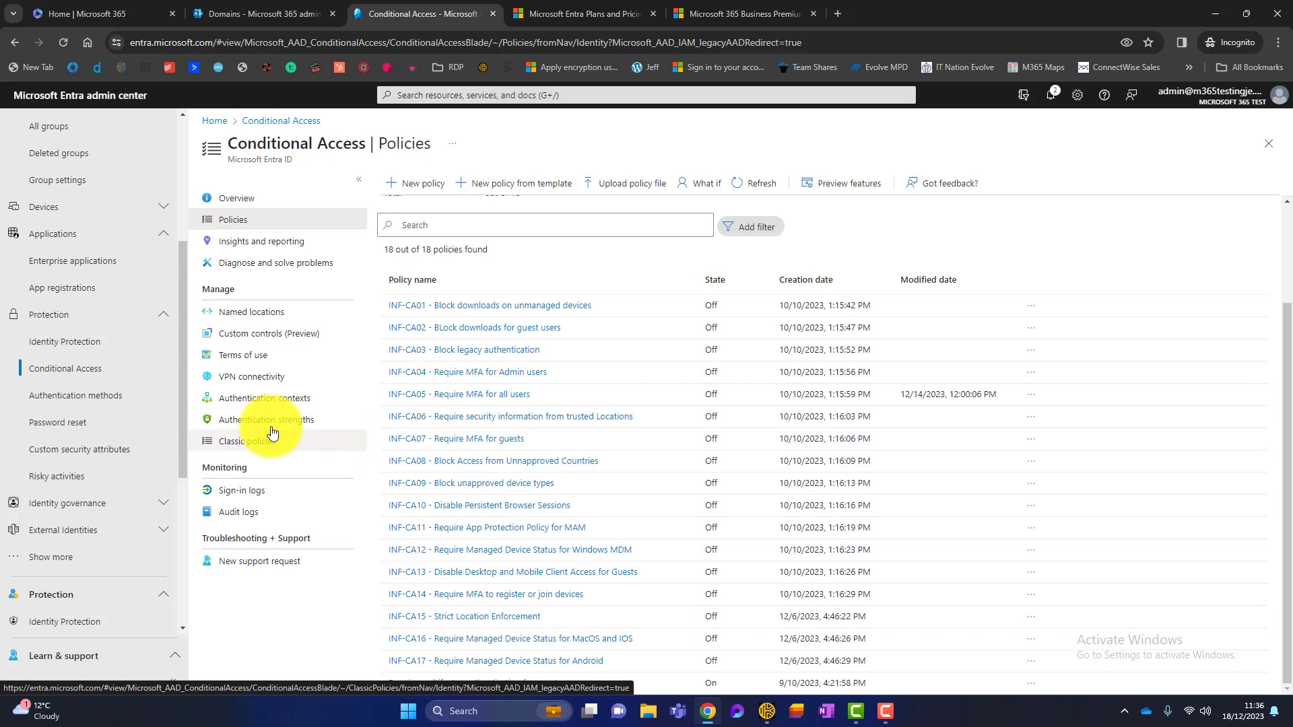
Step: Open Authentication methods under Protection, where only Email OTP is enabled
click(84, 396)
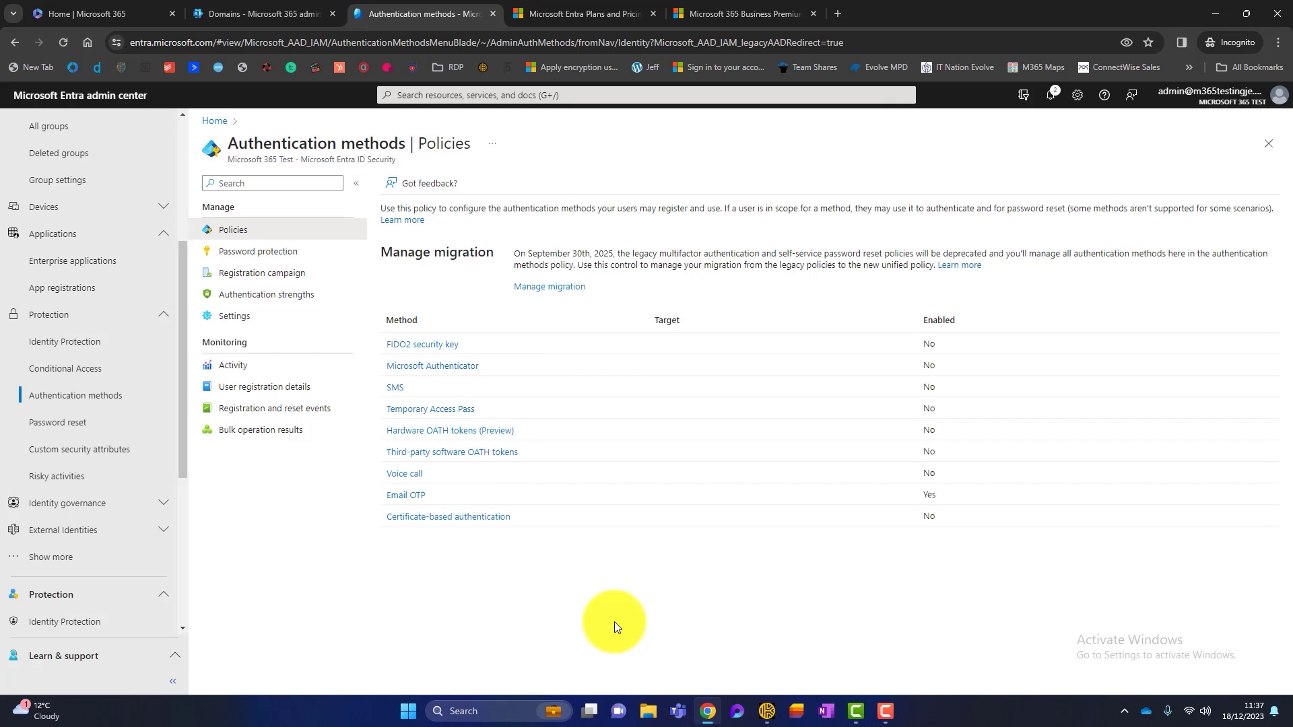
Step: In Password protection, enforce a custom banned password list containing Company123
click(257, 255)
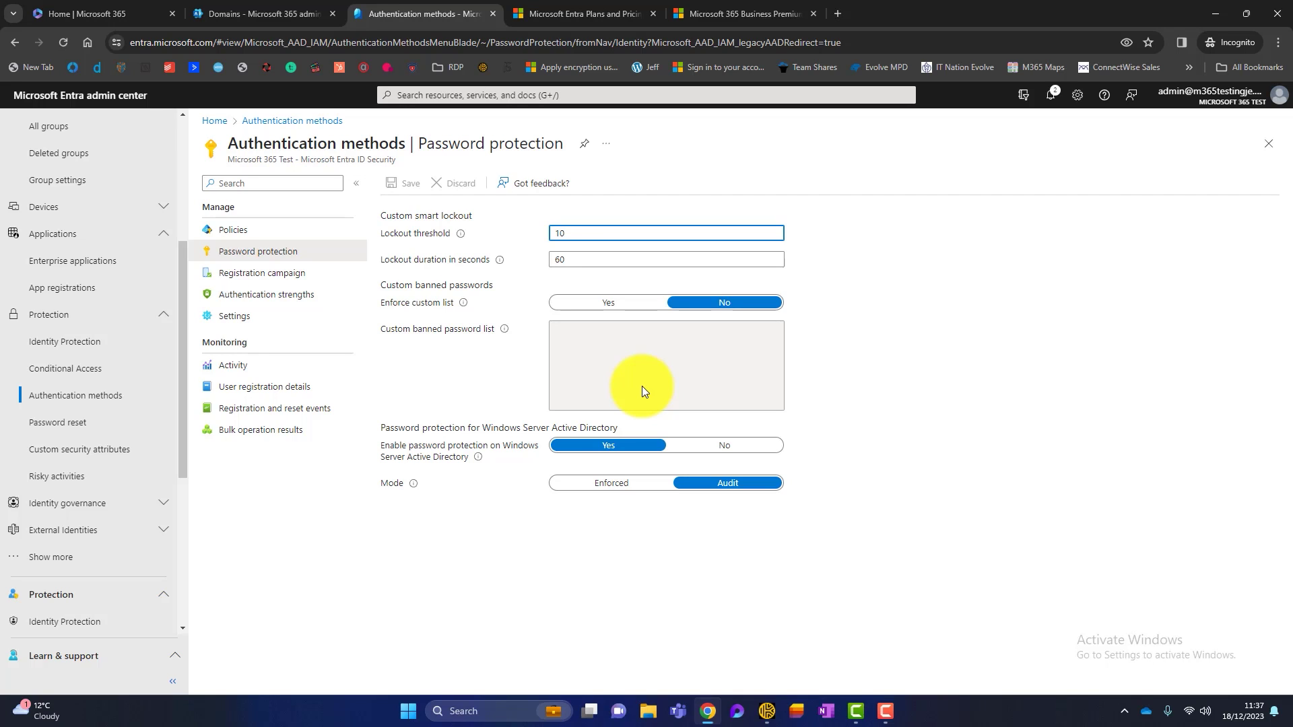
click(578, 302)
click(586, 338)
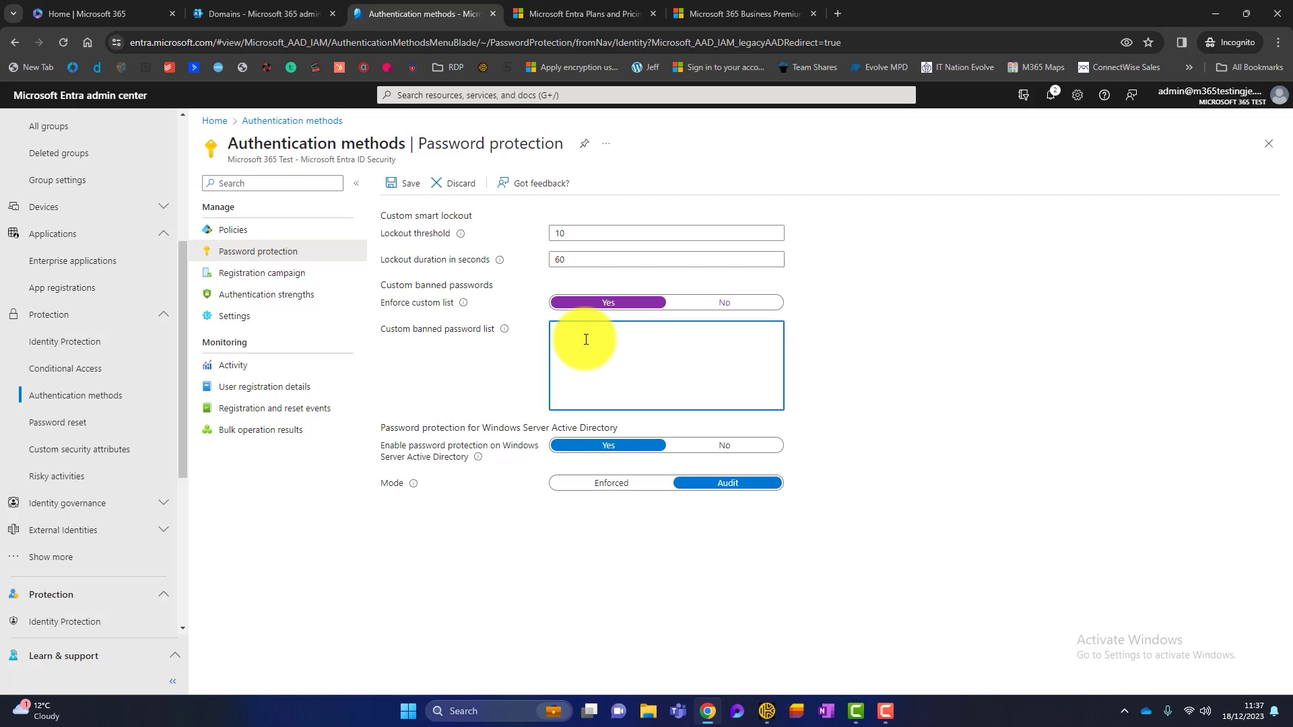
text(Company123)
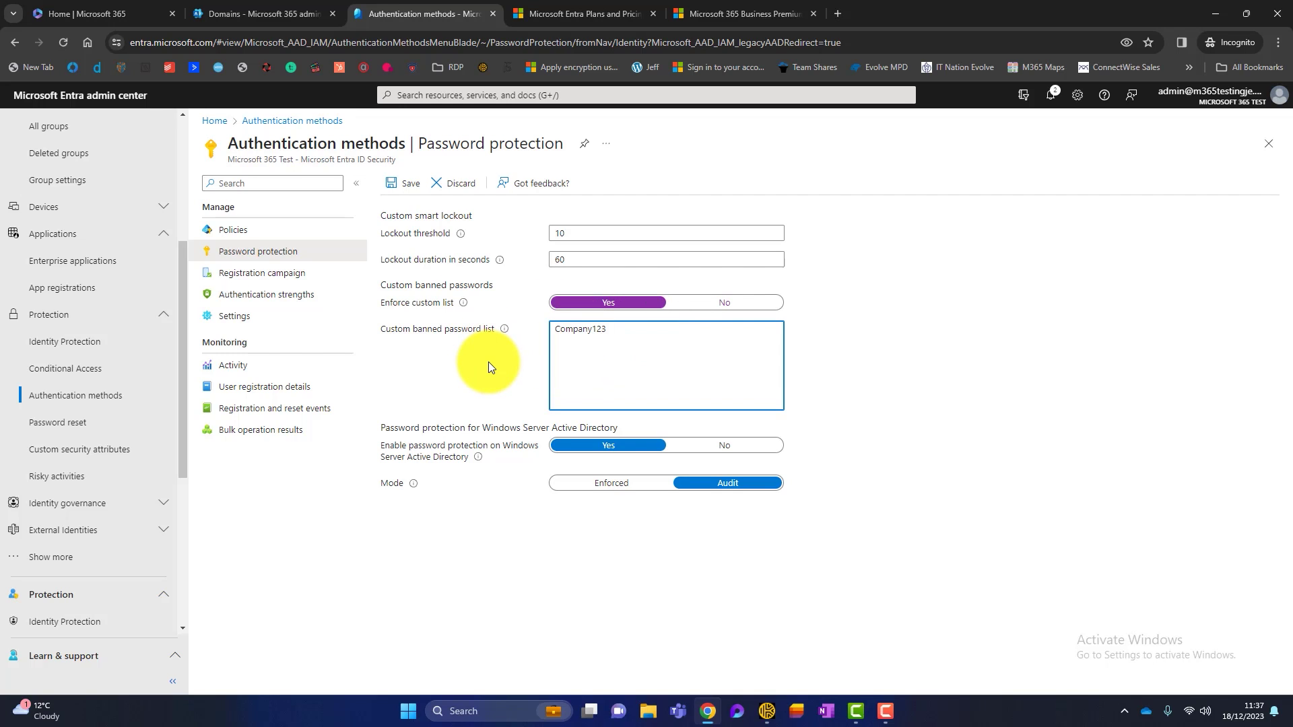
click(272, 277)
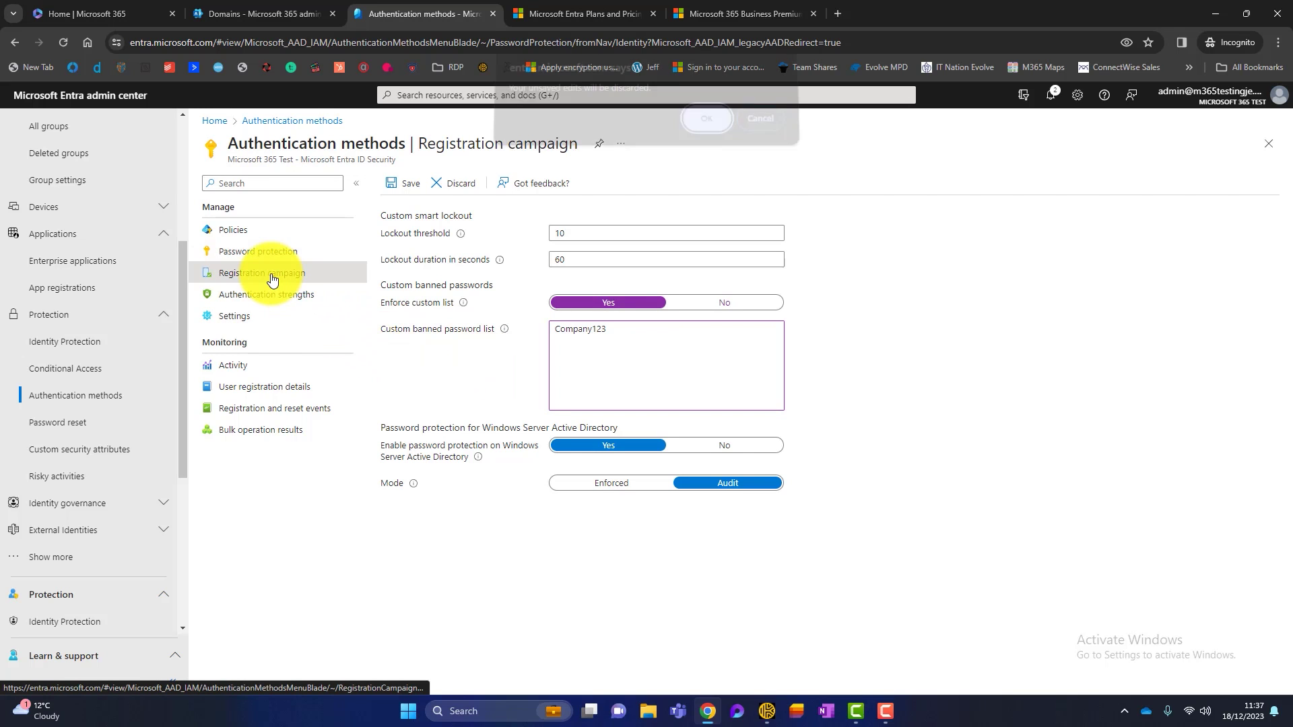
Step: Discard the password protection edits and open Password reset properties, where SSPR covers All users
click(706, 122)
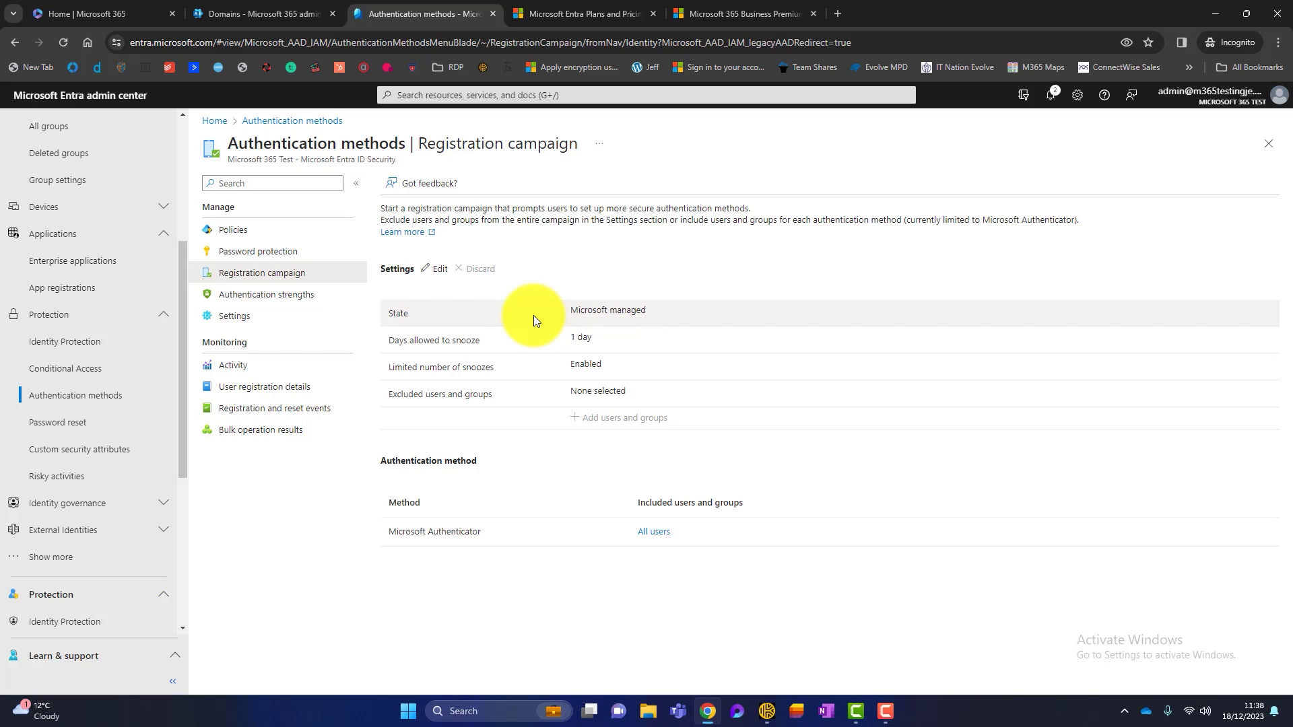
click(97, 429)
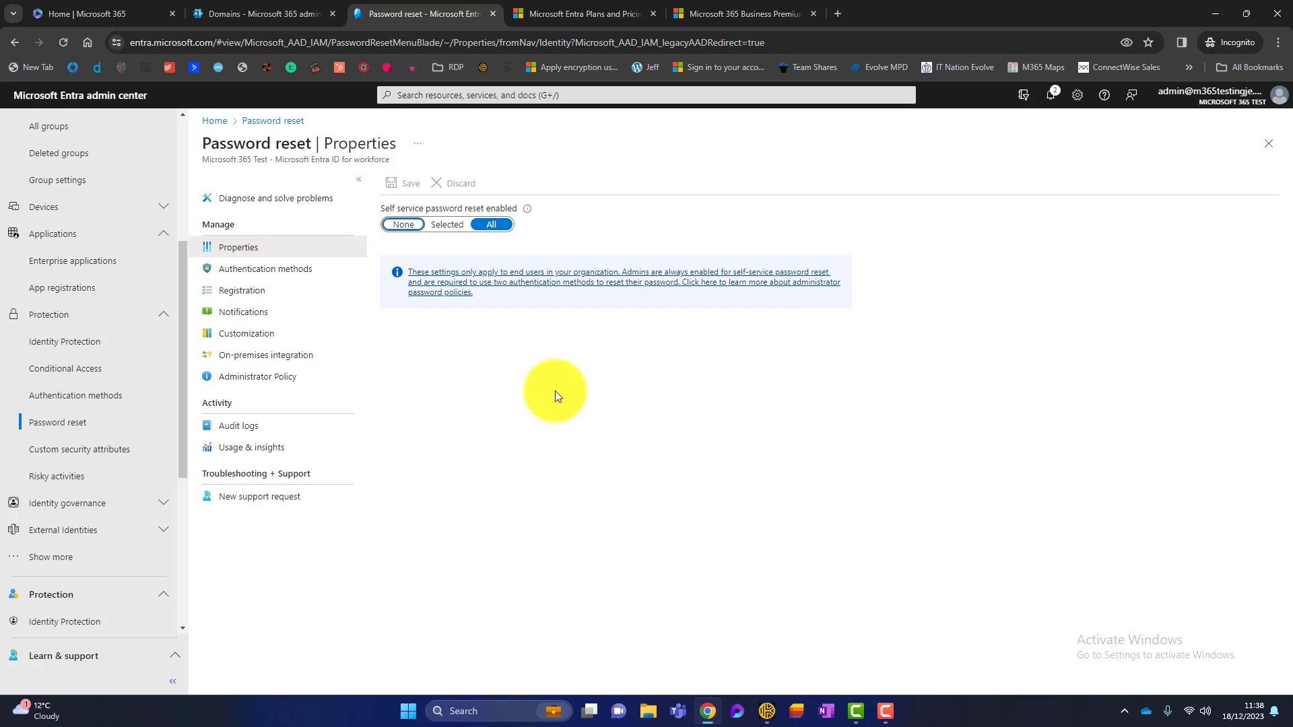
Step: Switch SSPR scope to Selected, then discard that change when moving to Authentication methods
click(448, 227)
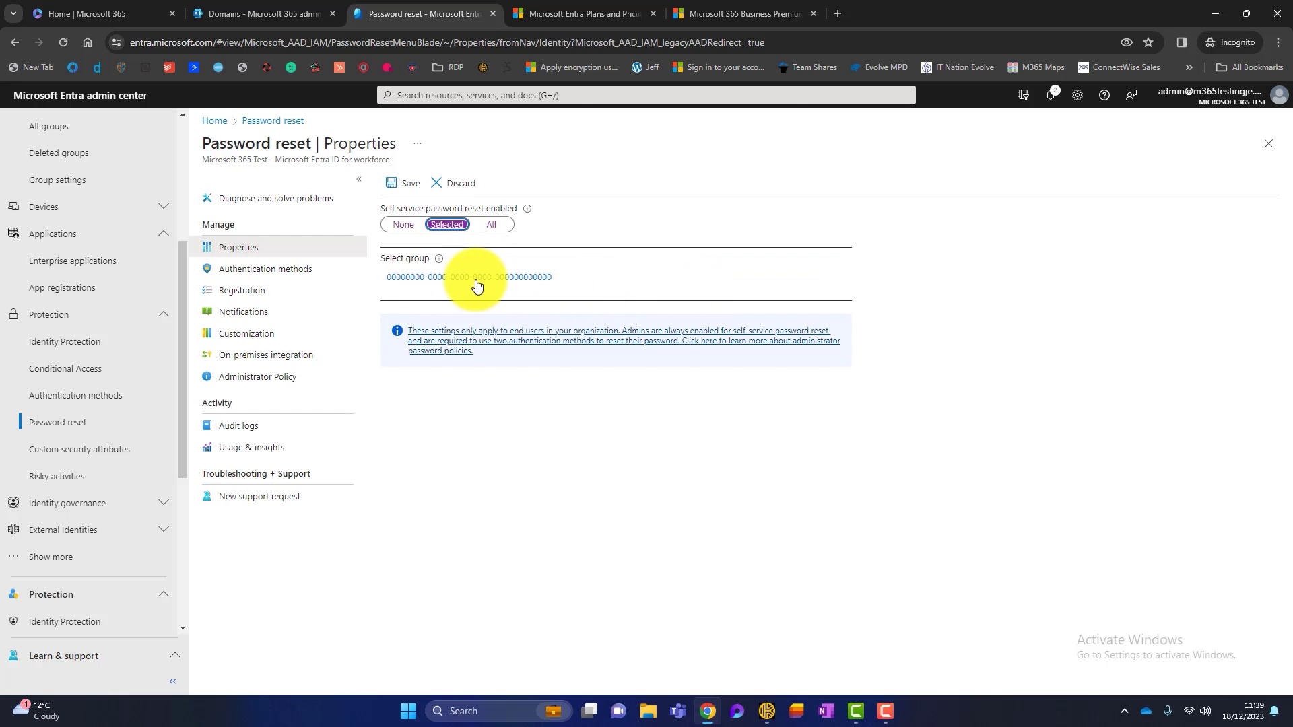
click(288, 271)
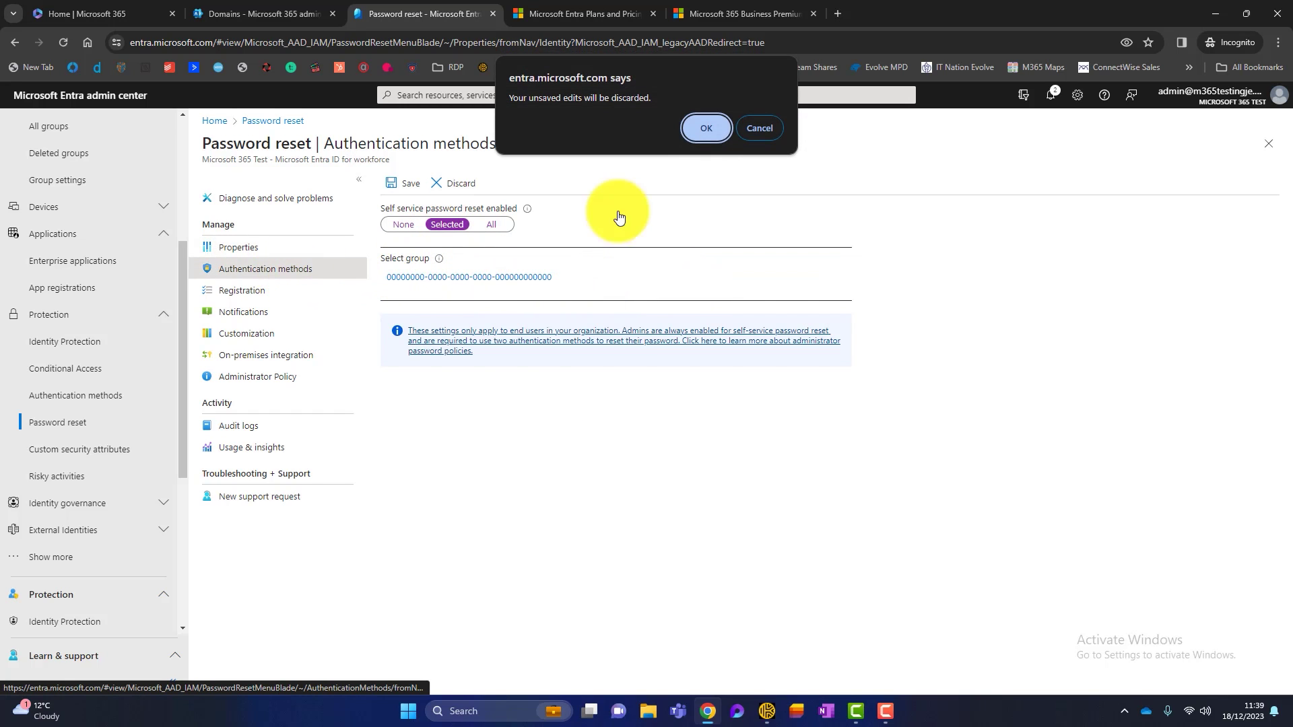
click(706, 128)
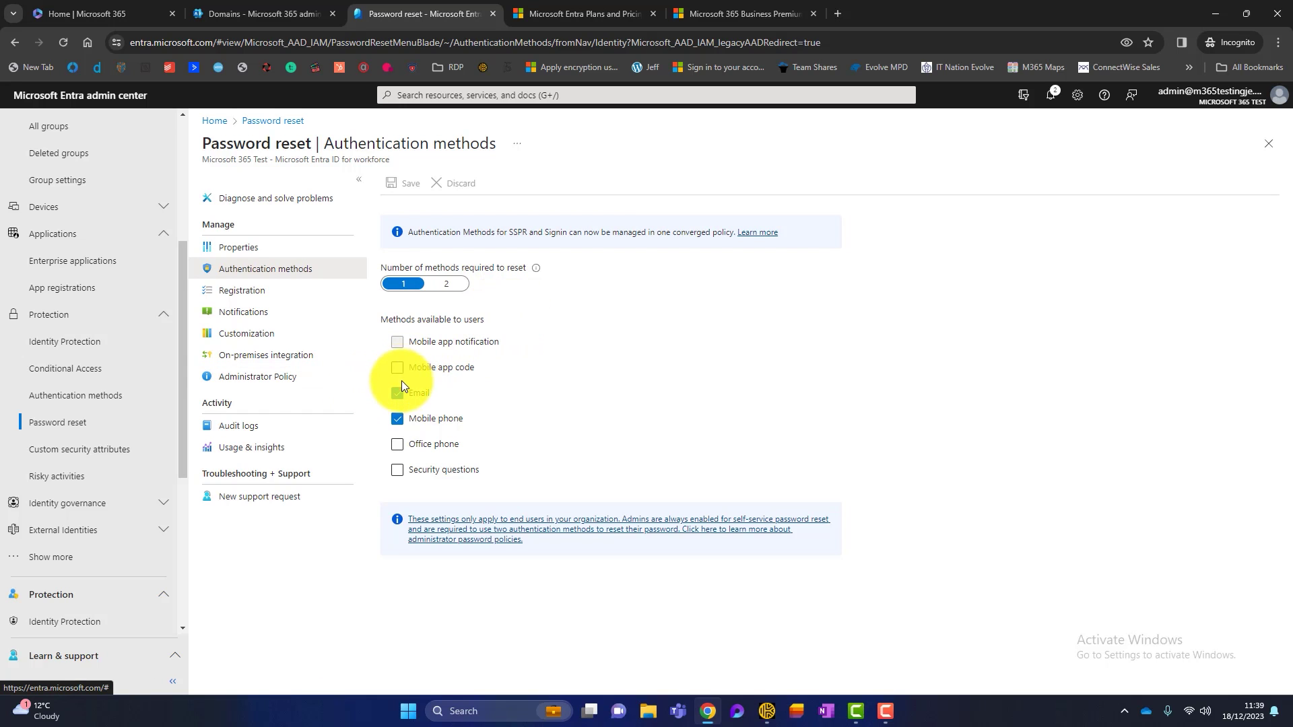
Step: Require 2 methods to reset and allow Security questions alongside Email and Mobile phone
click(444, 283)
click(398, 469)
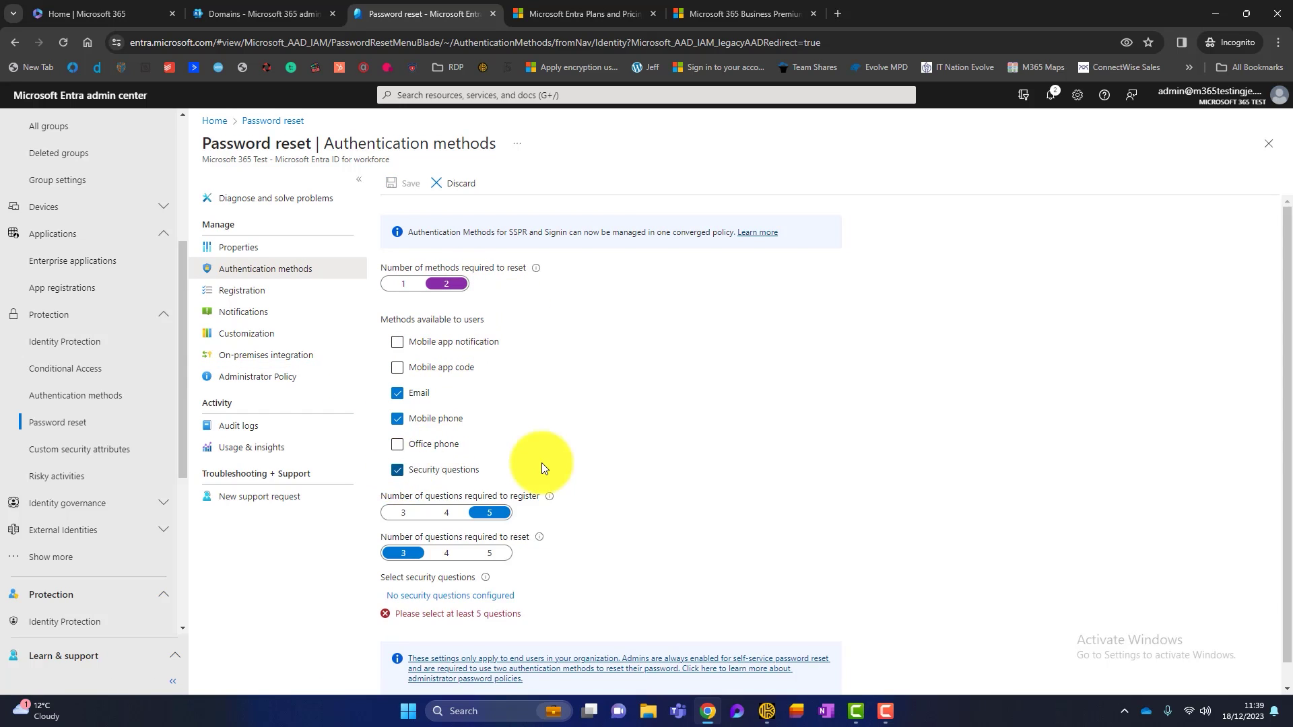
scroll(609, 487, down, 1)
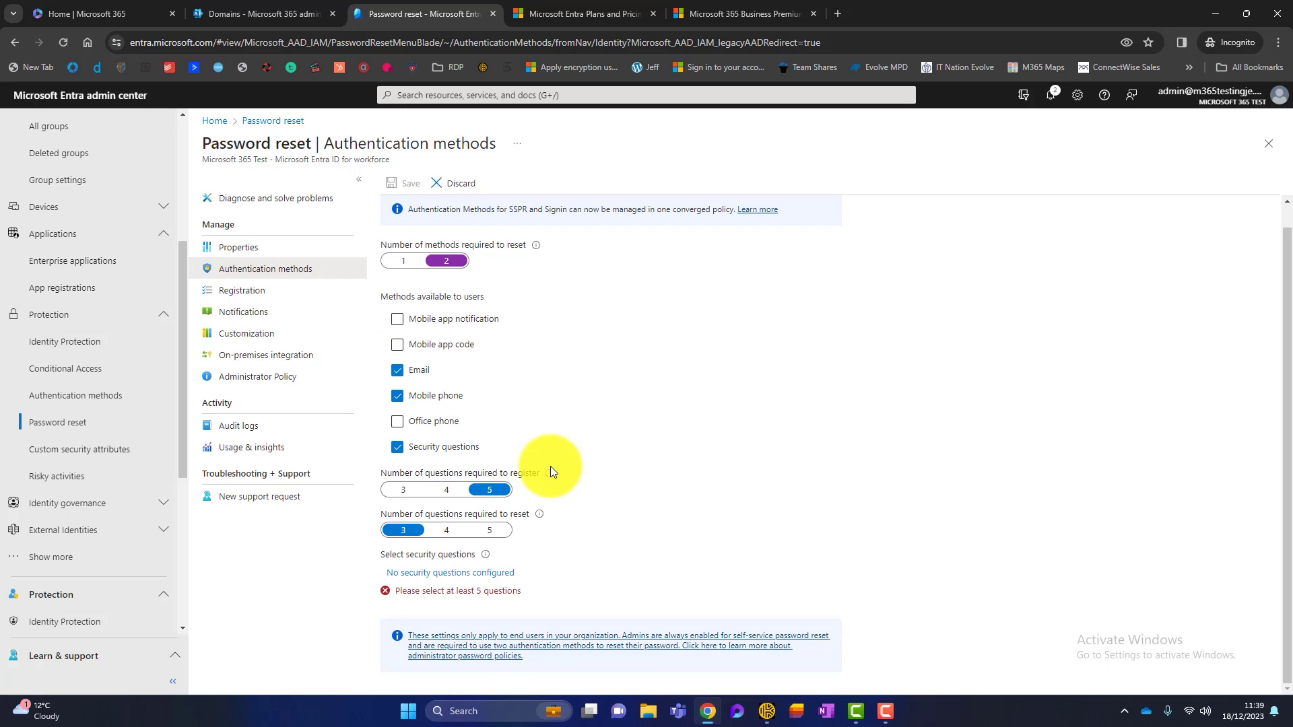
scroll(180, 319, up, 3)
Step: Collapse the Users, Groups, Applications and Protection sections in the left navigation
click(163, 231)
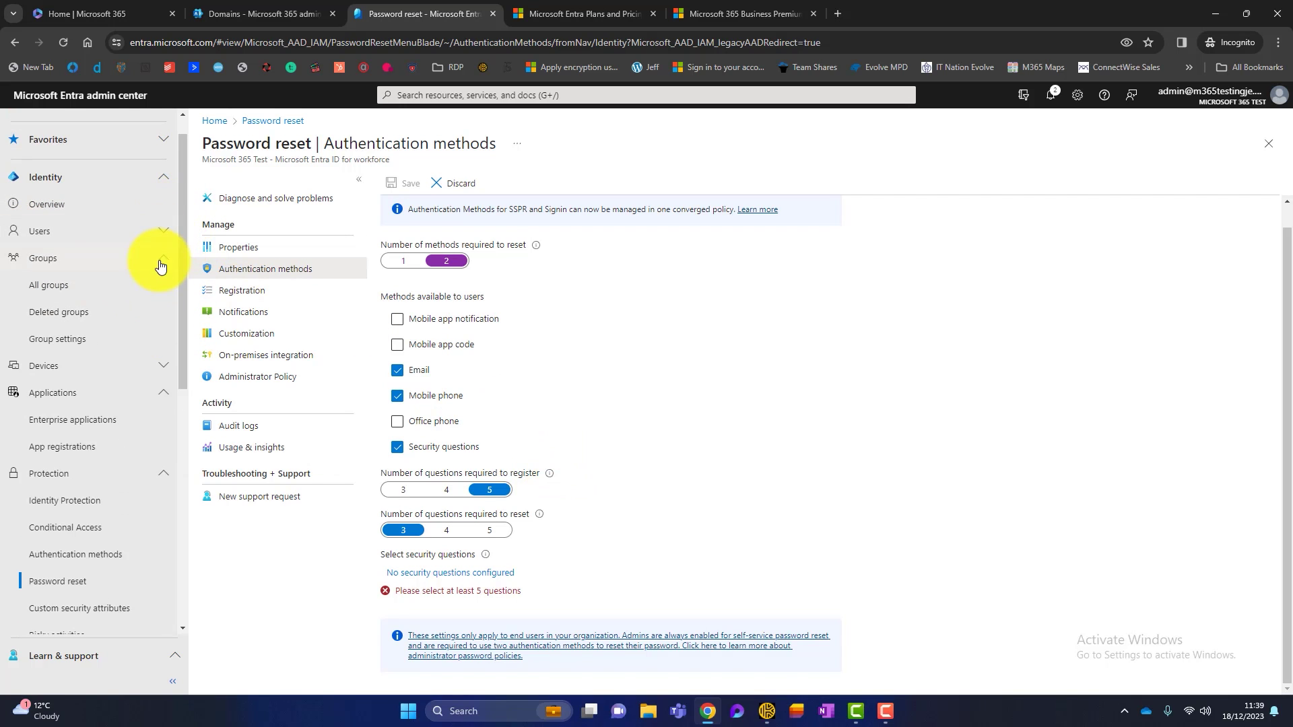
click(163, 258)
click(149, 313)
click(149, 338)
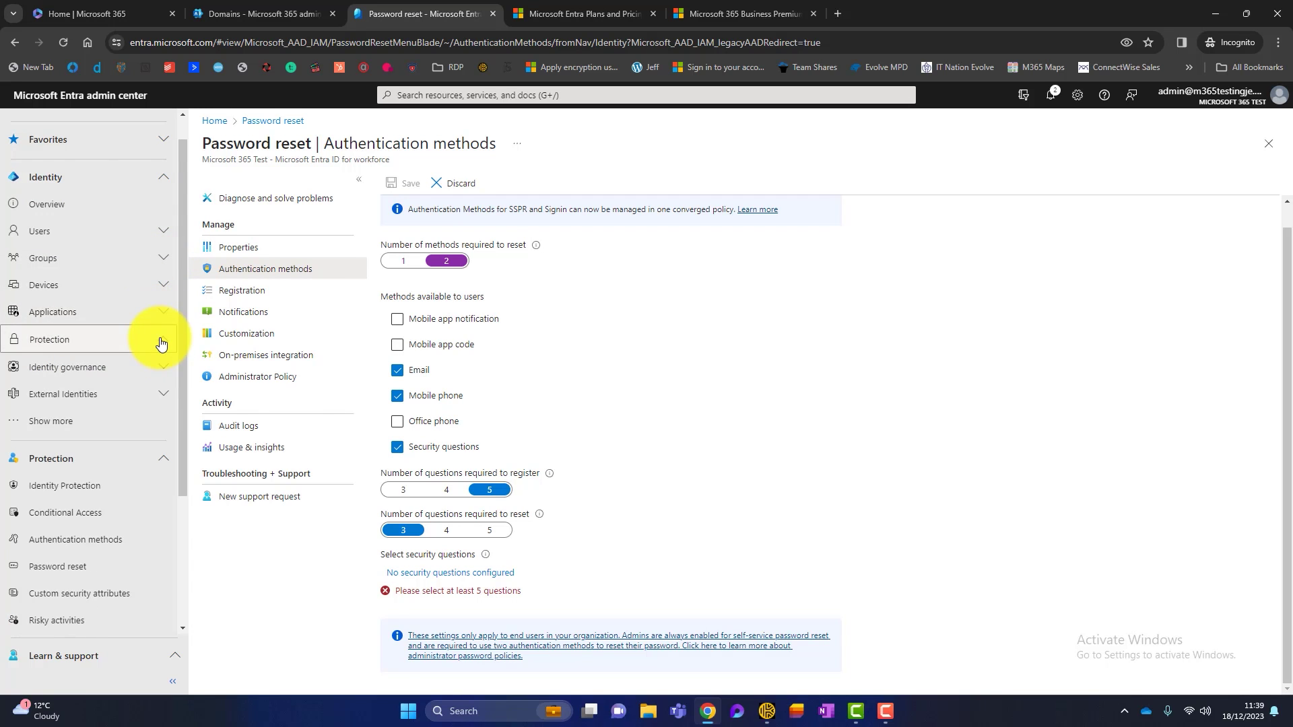
scroll(32, 554, down, 3)
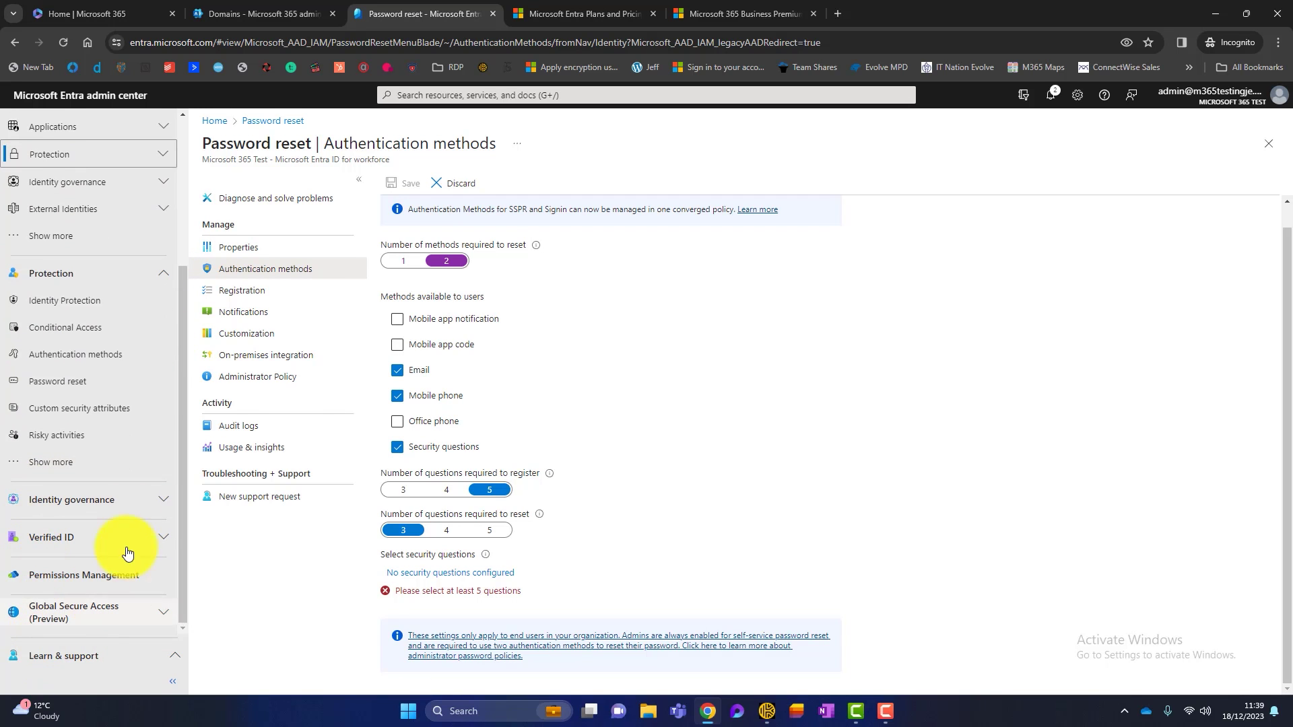